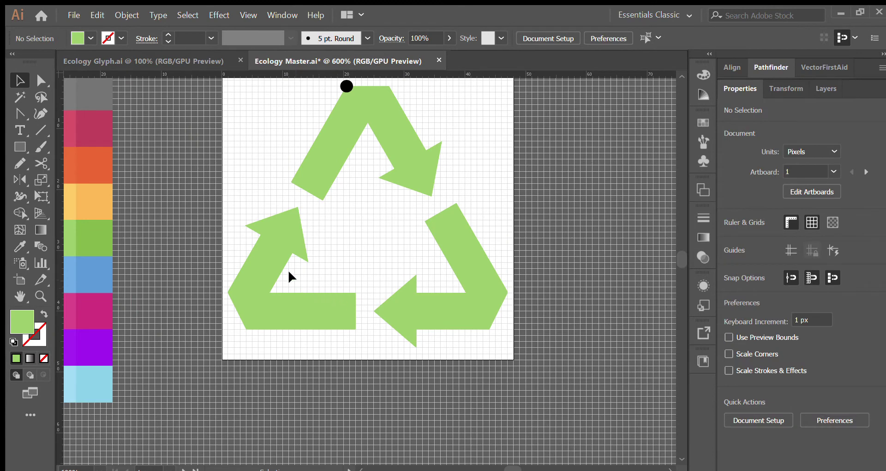
# Step: Duplicate the bottom bar of the lower-left arrow with an offset of 3 px right and 2 px up
pyautogui.scroll(-2, 320, 235)
pyautogui.click(292, 279)
pyautogui.scroll(2, 292, 279)
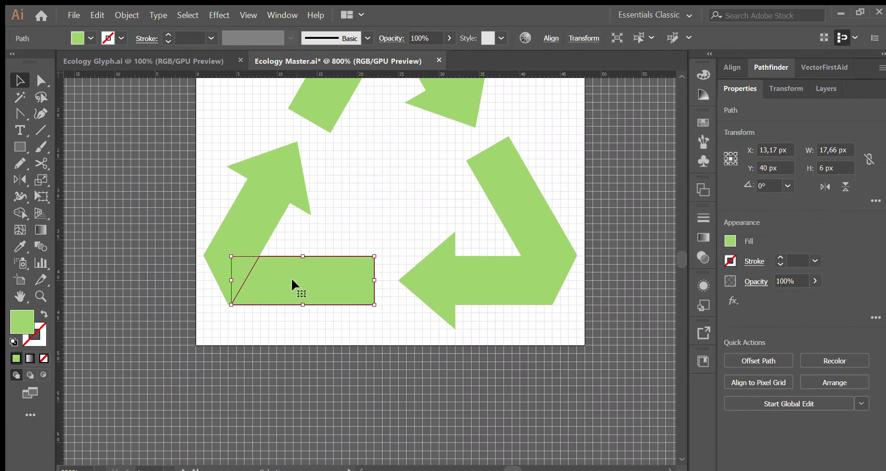
pyautogui.moveTo(291, 279); pyautogui.dragTo(317, 259)
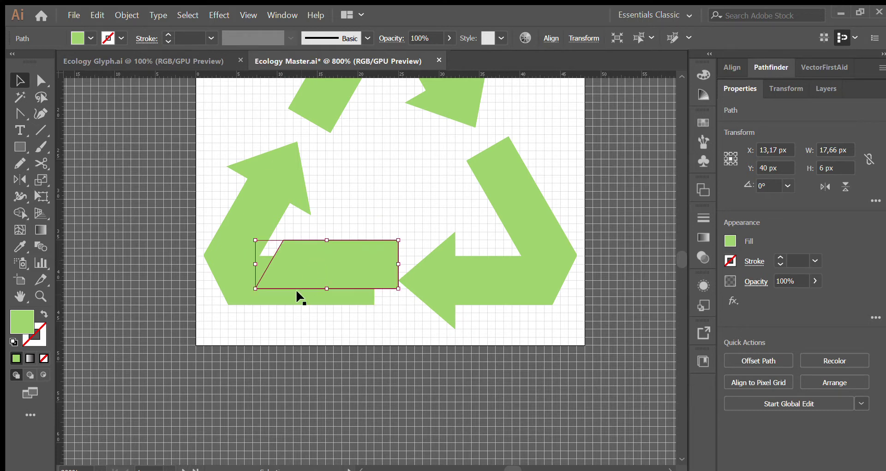
# Step: Trim the duplicated bar with Shape Builder, removing the area that extends beyond the original bar
pyautogui.keyDown('shift'); pyautogui.click(291, 299); pyautogui.keyUp('shift')
pyautogui.click(20, 213)
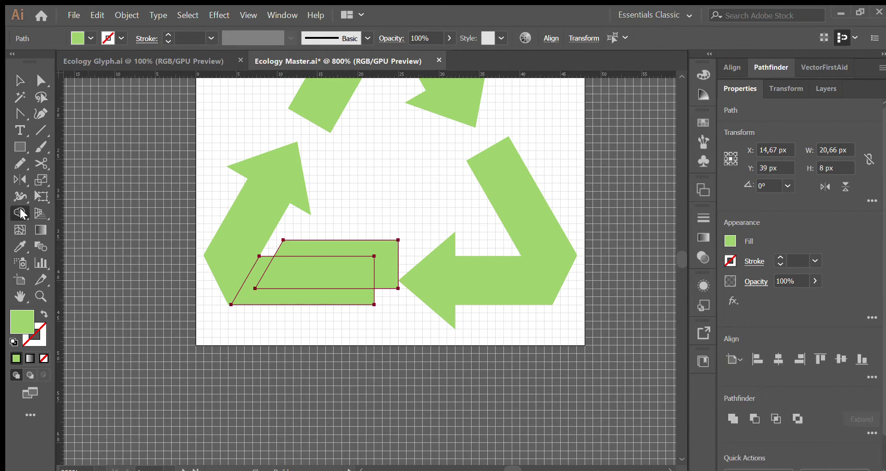
pyautogui.keyDown('alt'); pyautogui.click(378, 254); pyautogui.keyUp('alt')
pyautogui.press('v')
pyautogui.click(349, 211)
# Step: Round the lower-left corner of the trimmed strip to a radius of about 2.67 px
pyautogui.press('a')
pyautogui.click(274, 280)
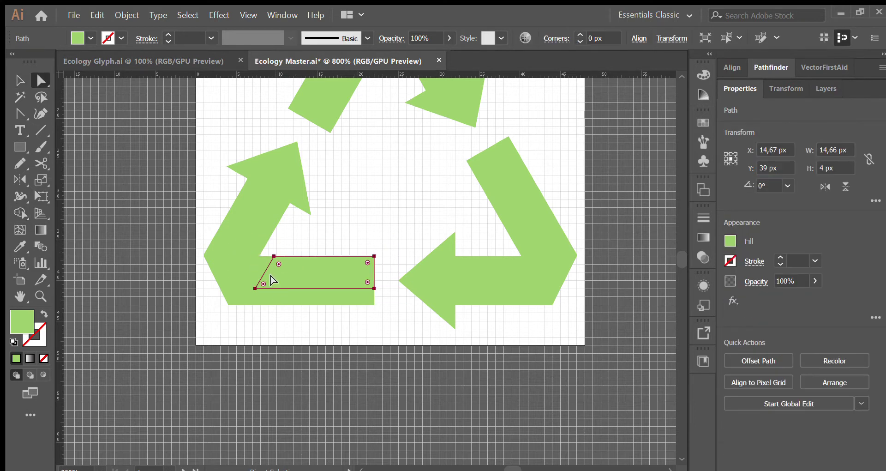
pyautogui.moveTo(263, 284); pyautogui.dragTo(411, 250)
pyautogui.scroll(-2, 373, 262)
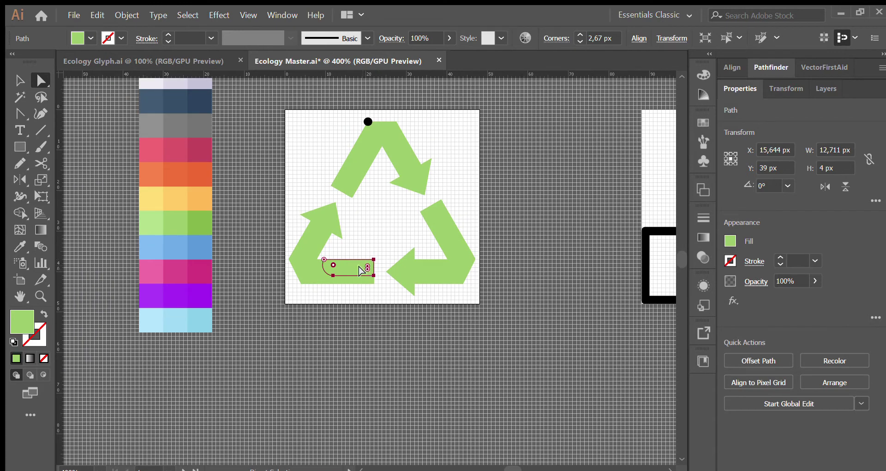
# Step: Fill the bar beneath the rounded strip with the darkest green of the colour palette
pyautogui.press('i')
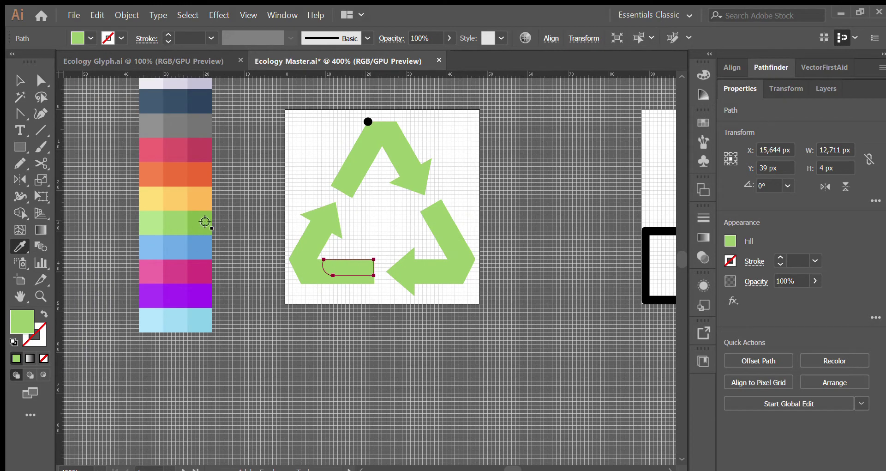
pyautogui.press('v')
pyautogui.click(321, 291)
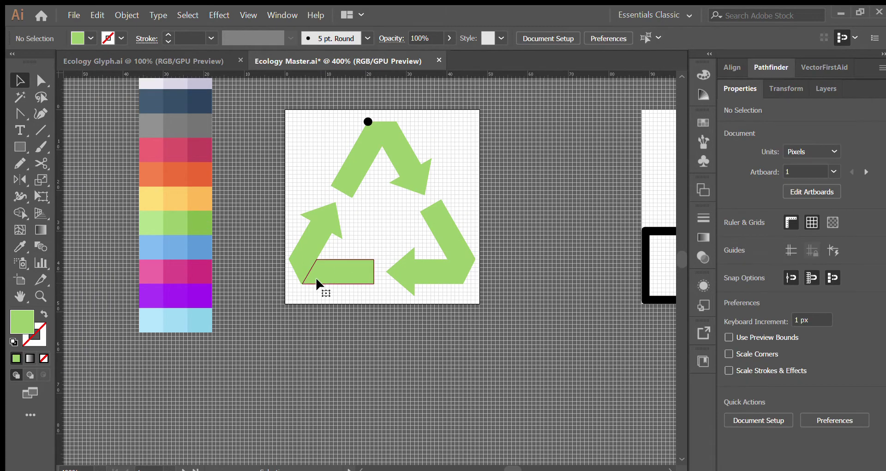
pyautogui.click(317, 280)
pyautogui.press('i')
pyautogui.click(202, 232)
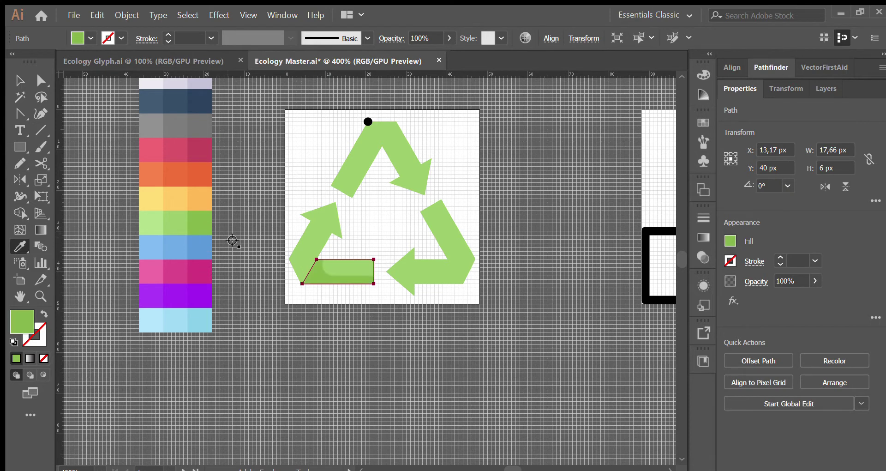
pyautogui.press('v')
pyautogui.click(328, 293)
# Step: Draw a 6 by 16 px rectangle inside the recycling symbol and rotate it by -30°
pyautogui.scroll(2, 332, 237)
pyautogui.press('m')
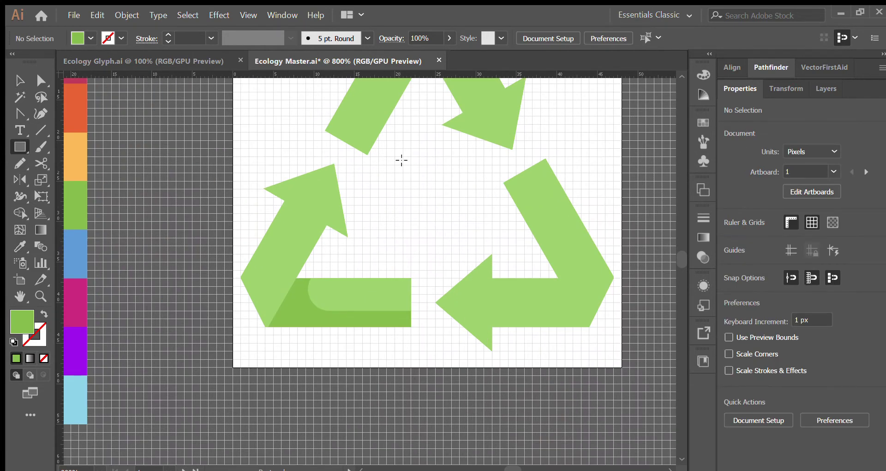
pyautogui.moveTo(387, 165); pyautogui.dragTo(436, 294)
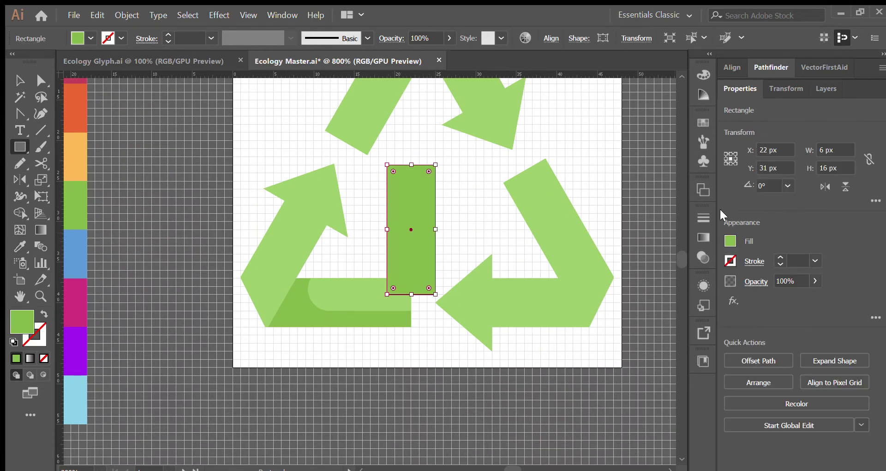
pyautogui.click(776, 189)
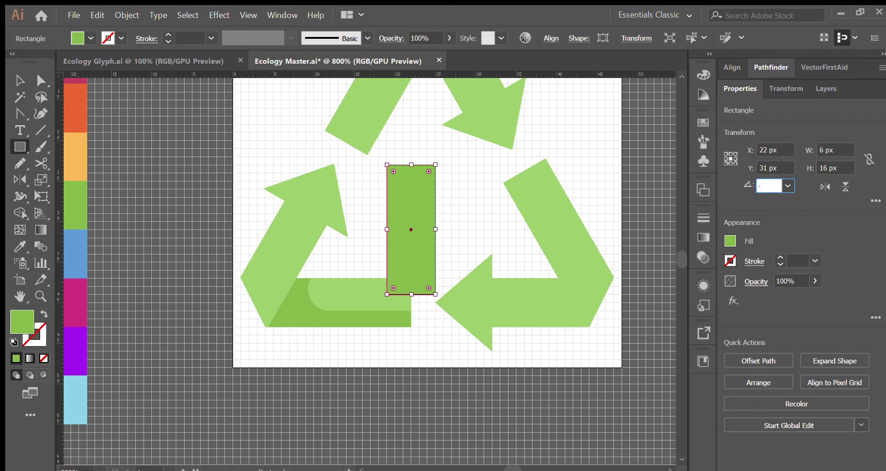
pyautogui.write('-30')
pyautogui.press('Return')
pyautogui.press('v')
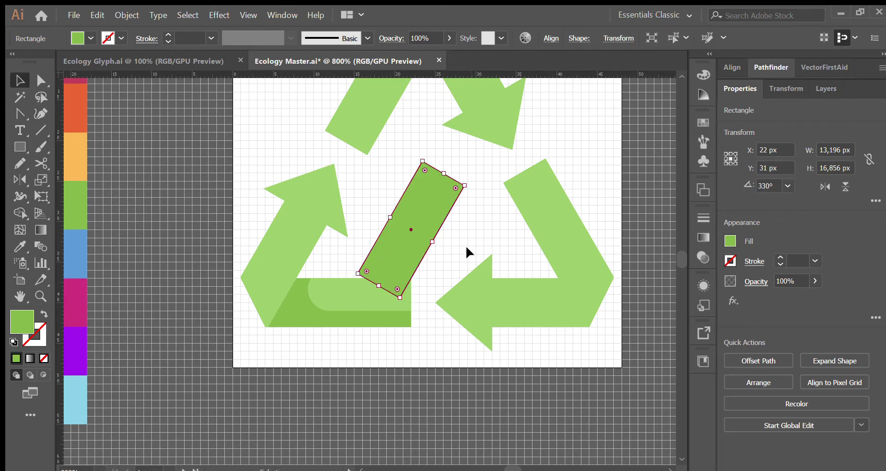
# Step: Move the rotated rectangle onto the left arrow and stretch it to cover the outer side of its shaft and head
pyautogui.click(449, 221)
pyautogui.moveTo(384, 228); pyautogui.dragTo(276, 234)
pyautogui.moveTo(298, 190); pyautogui.dragTo(328, 150)
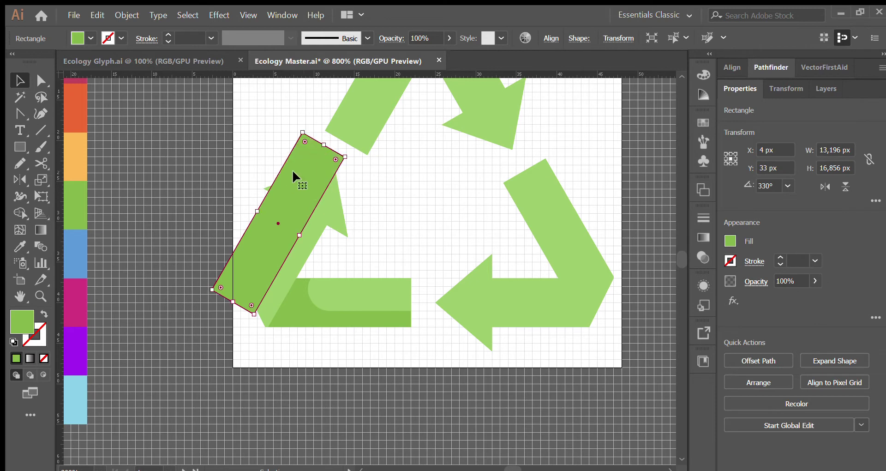
pyautogui.moveTo(259, 211); pyautogui.dragTo(248, 206)
# Step: Round the rectangle's lower inner corner to about 7.23 px and trim away its area outside the left arrow with Shape Builder
pyautogui.press('a')
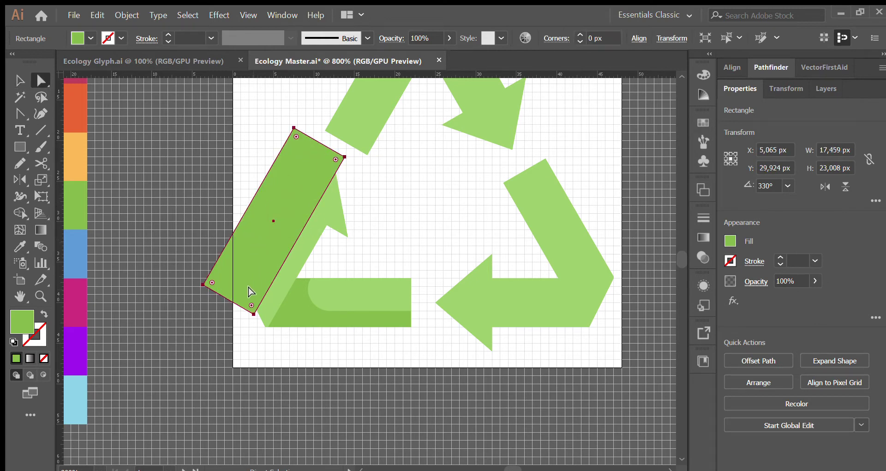
pyautogui.moveTo(249, 306); pyautogui.dragTo(272, 140)
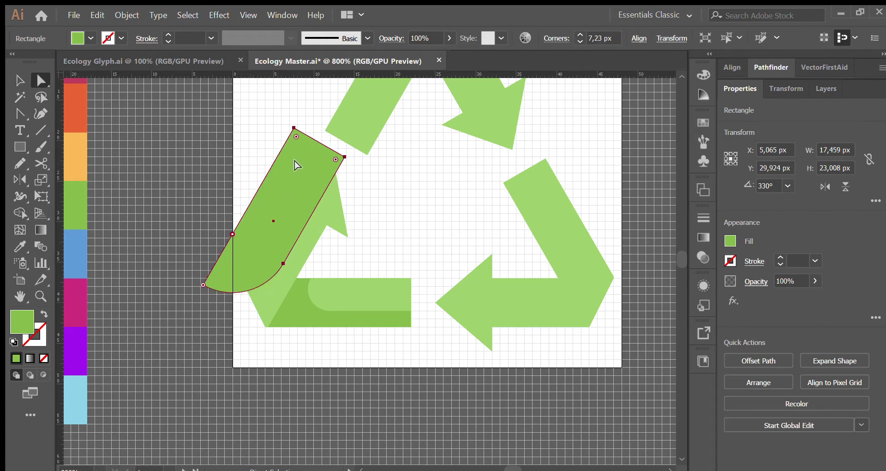
pyautogui.press('v')
pyautogui.keyDown('shift'); pyautogui.click(331, 214); pyautogui.keyUp('shift')
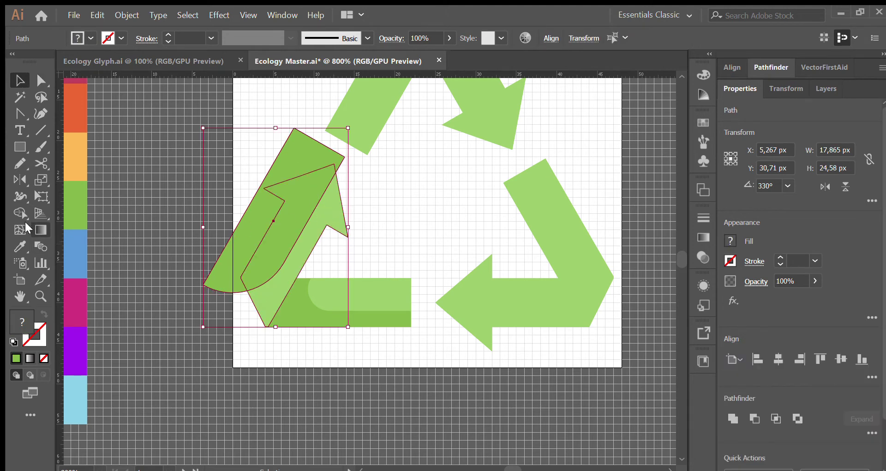
pyautogui.click(16, 210)
pyautogui.keyDown('alt'); pyautogui.click(300, 162); pyautogui.keyUp('alt')
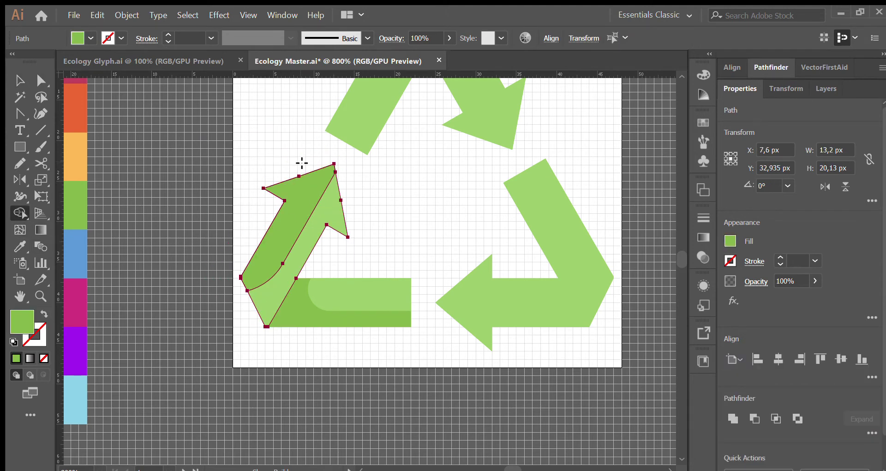
pyautogui.press('v')
pyautogui.click(349, 196)
# Step: Fill the trimmed outer part of the left arrow with the lightest green of the colour palette
pyautogui.click(301, 192)
pyautogui.press('i')
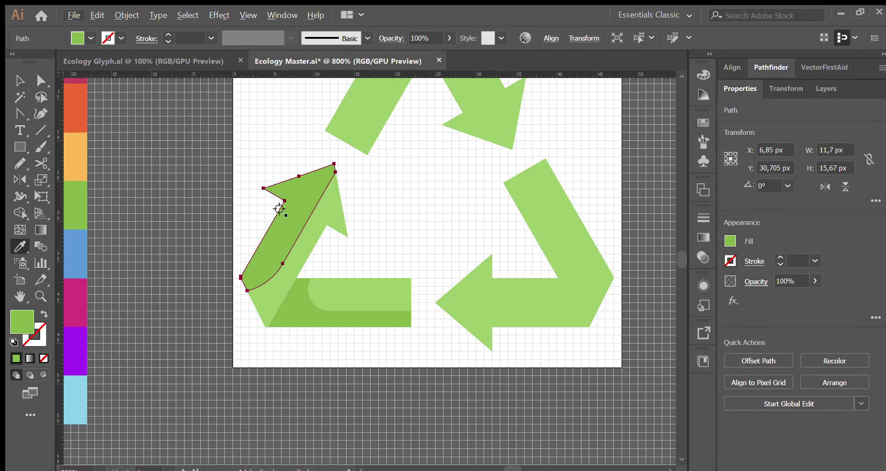
pyautogui.scroll(-1, 369, 201)
pyautogui.hscroll(-2, 279, 211)
pyautogui.click(127, 205)
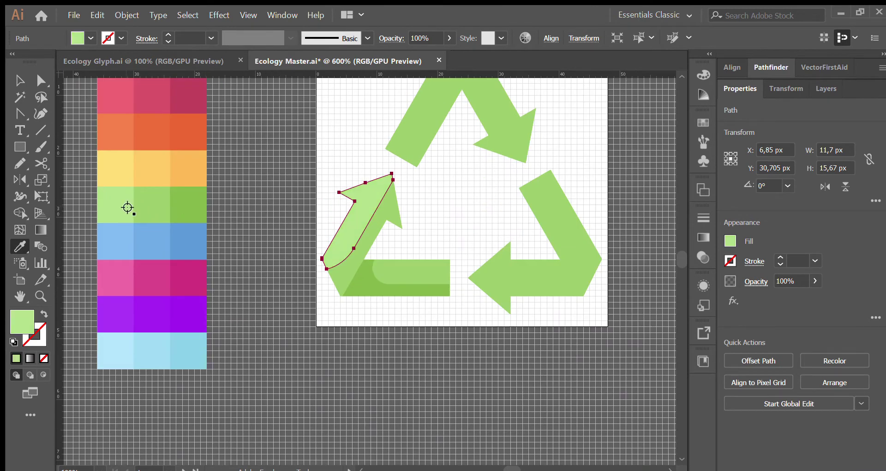
pyautogui.press('v')
pyautogui.click(461, 207)
# Step: Remove the black circle from the upper-left corner of the top arrow
pyautogui.moveTo(455, 173); pyautogui.dragTo(427, 282)
pyautogui.scroll(1, 432, 258)
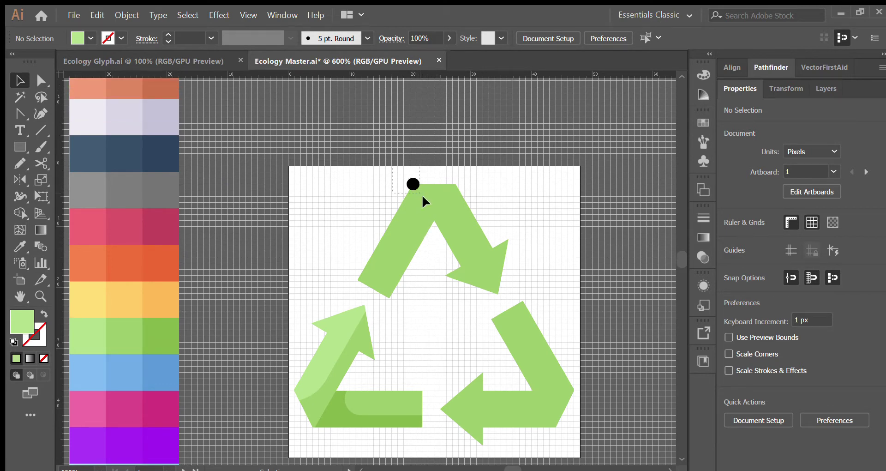
pyautogui.moveTo(422, 194); pyautogui.dragTo(436, 210)
pyautogui.keyDown('shift'); pyautogui.click(450, 207); pyautogui.keyUp('shift')
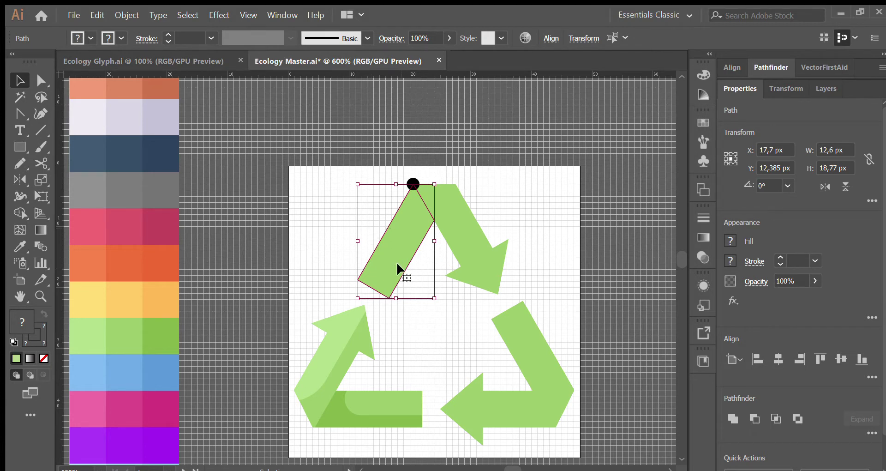
pyautogui.hotkey('ctrl', 'shift', 'a')
pyautogui.scroll(-1, 403, 266)
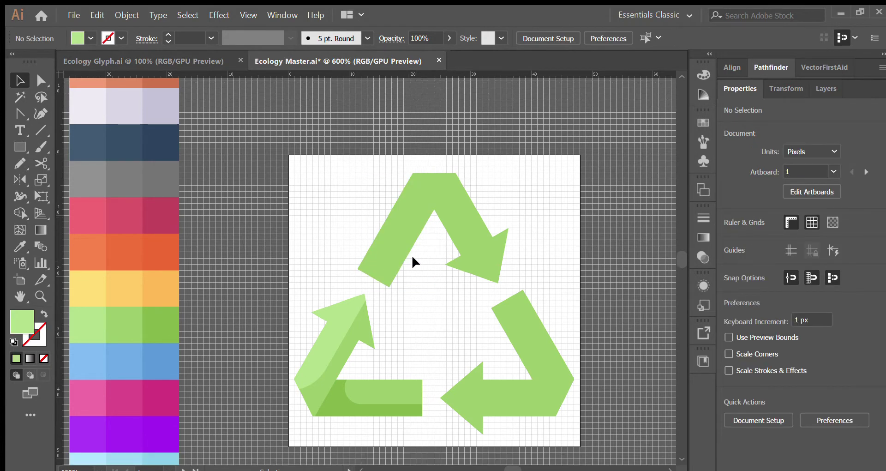
# Step: Fill the top arrow's left shaft with the dark green sampled from the bottom bar of the lower-left arrow
pyautogui.scroll(-3, 413, 261)
pyautogui.click(400, 204)
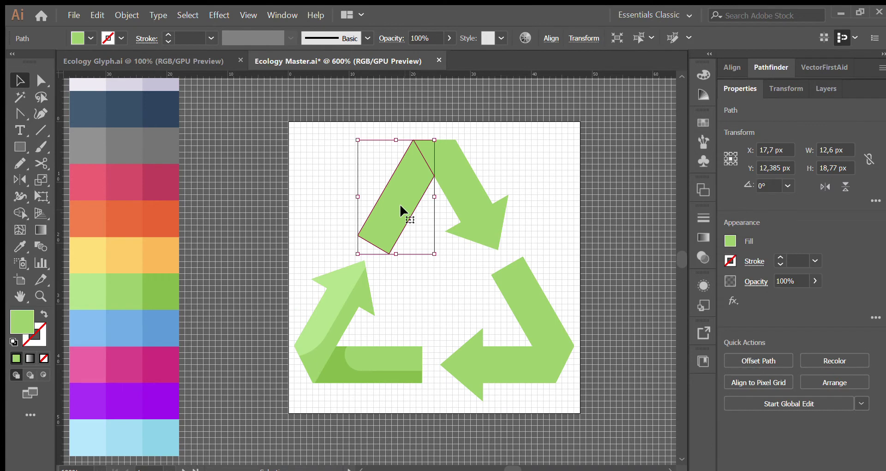
pyautogui.press('i')
pyautogui.click(349, 372)
pyautogui.press('v')
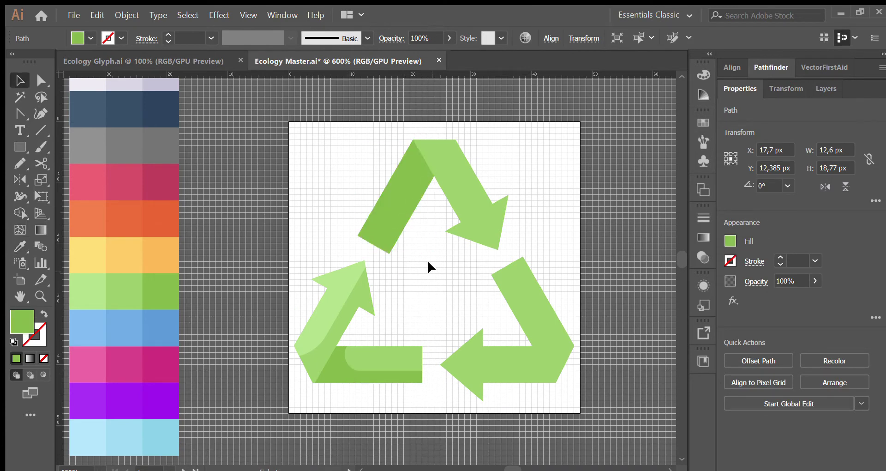
pyautogui.click(427, 259)
# Step: Duplicate the top arrow's dark shaft 5 px downward and trim the copy to the original shaft with Shape Builder
pyautogui.moveTo(406, 192); pyautogui.dragTo(406, 224)
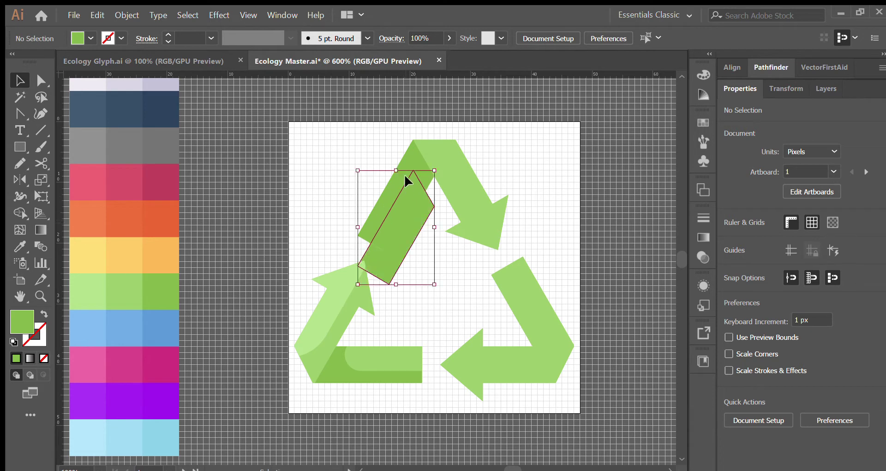
pyautogui.click(19, 213)
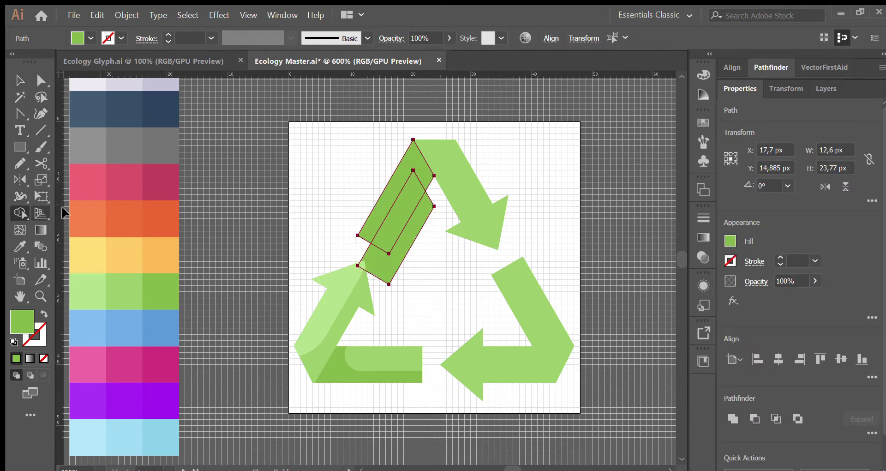
pyautogui.keyDown('alt'); pyautogui.click(414, 230); pyautogui.keyUp('alt')
pyautogui.press('v')
pyautogui.click(421, 265)
# Step: Fill the trimmed shaft copy with the medium green sampled from the rounded strip of the lower-left arrow
pyautogui.click(394, 238)
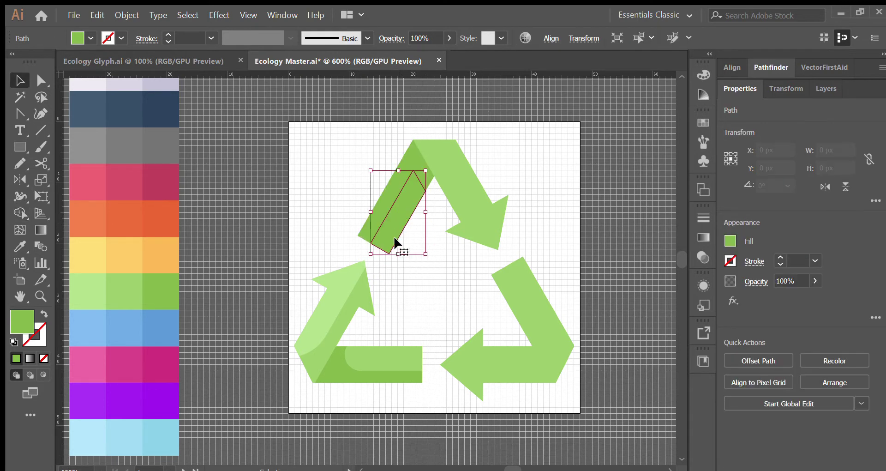
pyautogui.press('i')
pyautogui.click(397, 353)
# Step: Convert the medium green strip's top anchor to a corner point and delete the extra anchor just below it at X 21, Y 9 px
pyautogui.press('a')
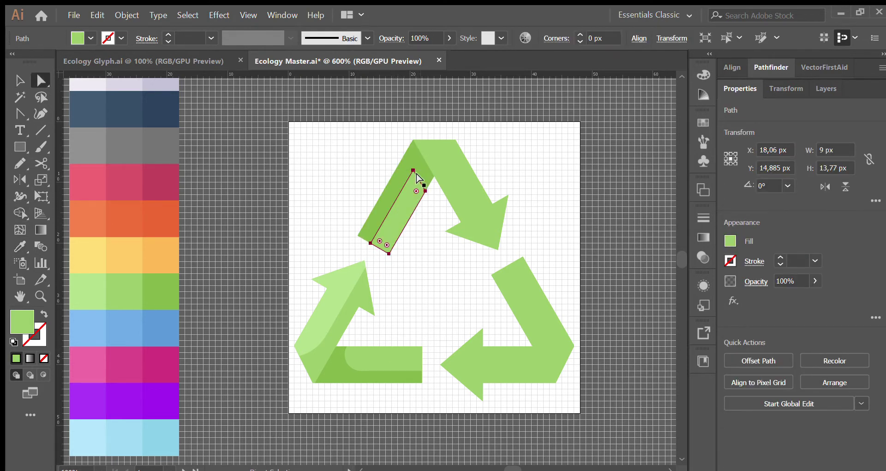
pyautogui.scroll(3, 419, 172)
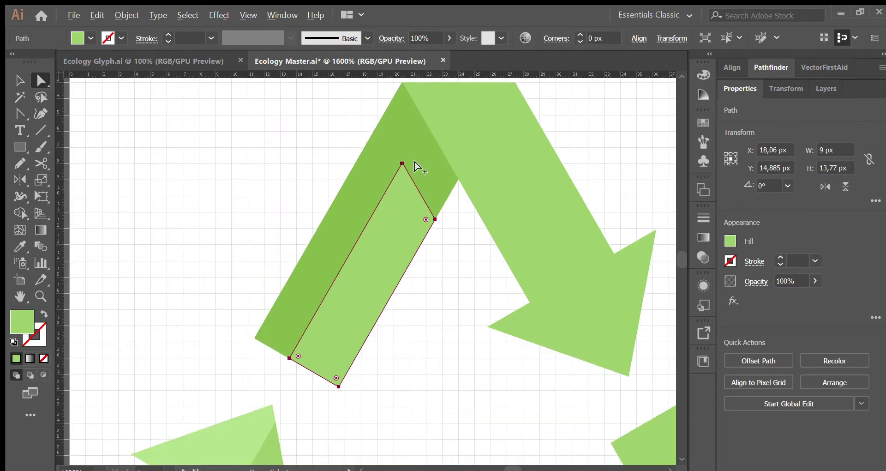
pyautogui.click(400, 164)
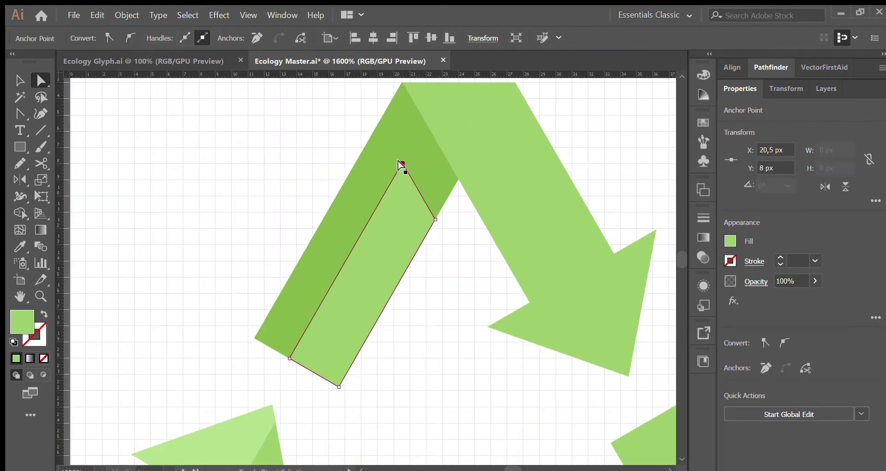
pyautogui.hotkey('shift', 'c')
pyautogui.click(400, 164)
pyautogui.press('a')
pyautogui.click(409, 181)
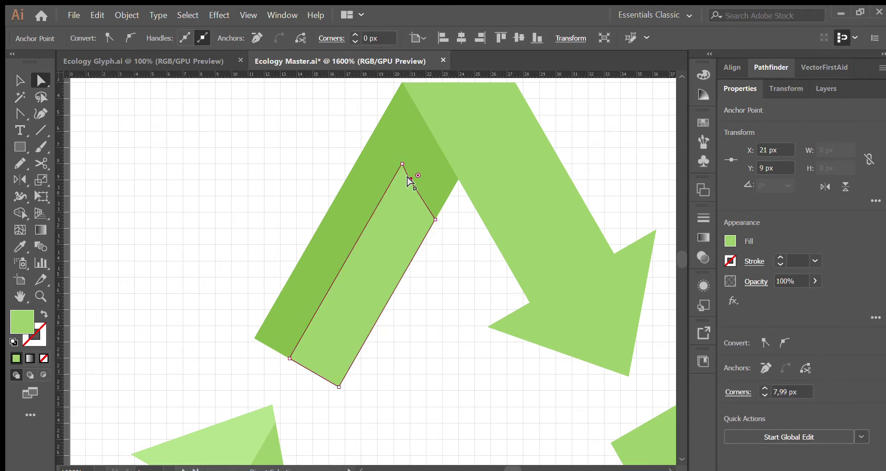
pyautogui.press('-')
pyautogui.click(414, 184)
pyautogui.press('a')
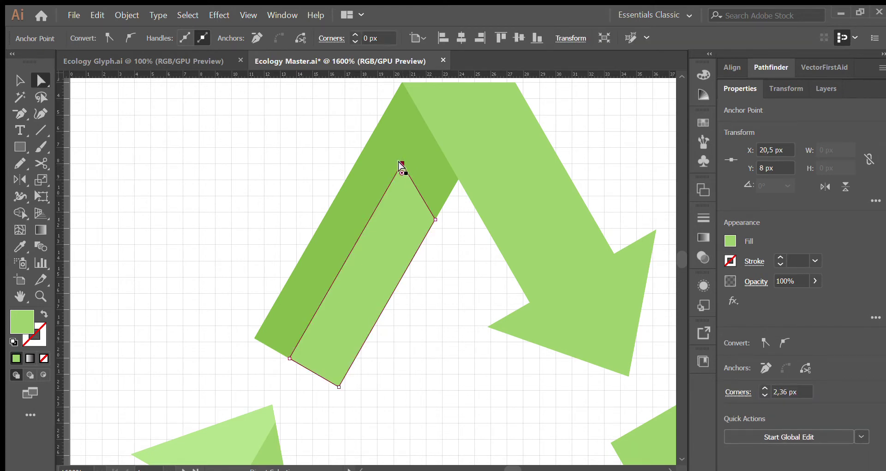
# Step: Round the top corner of the medium green strip on the top arrow's left shaft
pyautogui.moveTo(398, 169); pyautogui.dragTo(395, 317)
pyautogui.hotkey('ctrl', '-')
pyautogui.hotkey('ctrl', '-')
pyautogui.click(429, 292)
pyautogui.keyDown('alt'); pyautogui.scroll(-1, 429, 292); pyautogui.keyUp('alt')
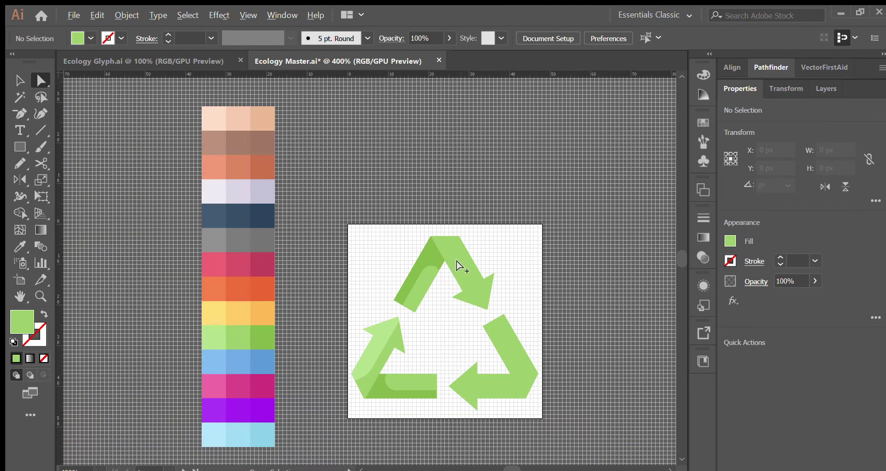
# Step: Draw a 6 by 21 px rectangle beside the top arrow's head, near the artboard's upper-right corner
pyautogui.keyDown('alt'); pyautogui.scroll(1, 480, 270); pyautogui.keyUp('alt')
pyautogui.press('m')
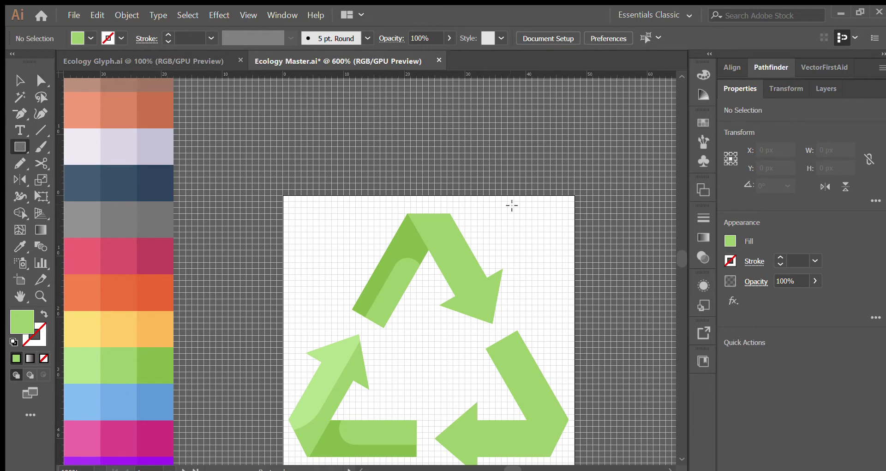
pyautogui.moveTo(513, 202); pyautogui.dragTo(551, 328)
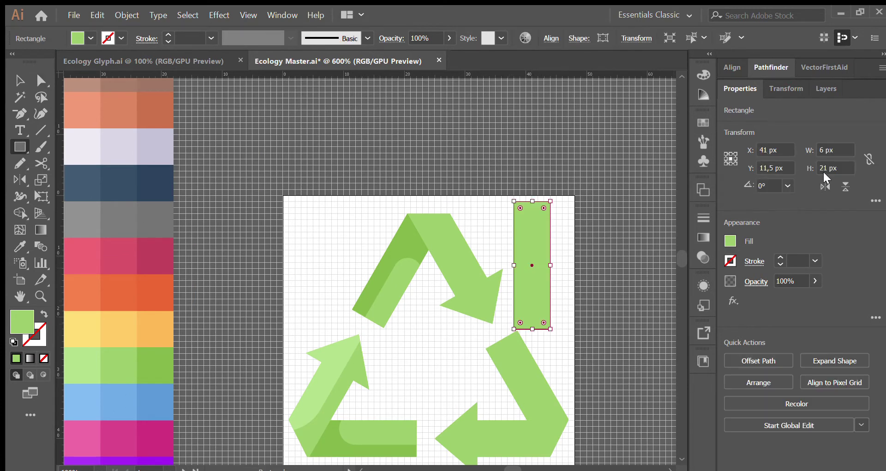
# Step: Rotate the 6 by 21 px rectangle to 30° and move it onto the outer side of the top arrow's right shaft
pyautogui.click(772, 184)
pyautogui.write('30')
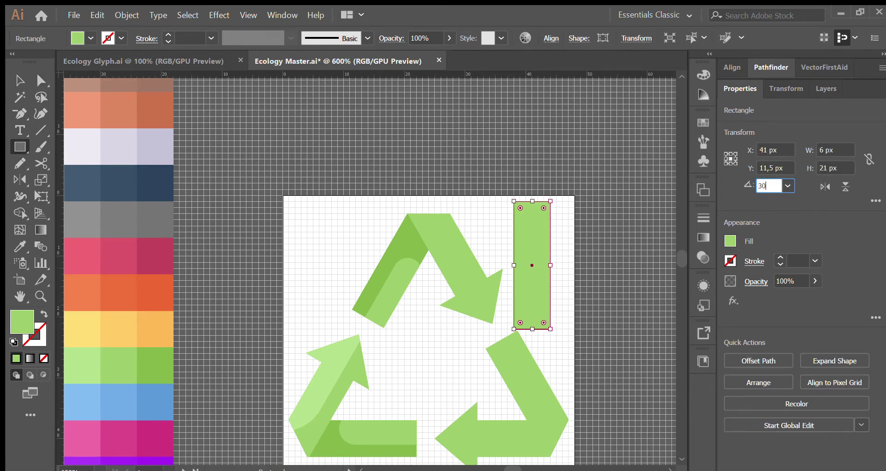
pyautogui.press('Return')
pyautogui.press('v')
pyautogui.click(575, 226)
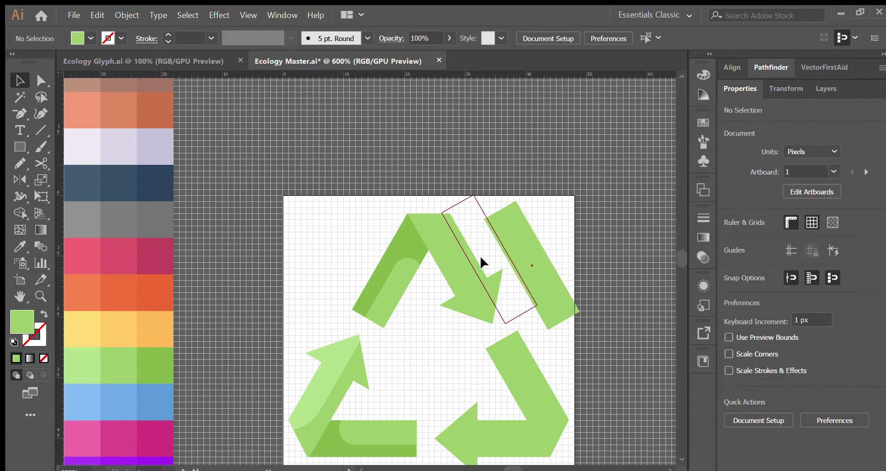
pyautogui.moveTo(477, 257); pyautogui.dragTo(476, 257)
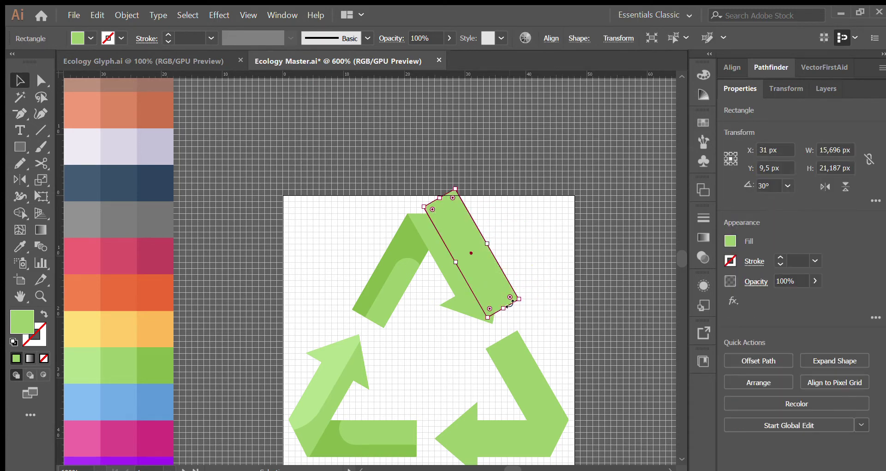
# Step: Lengthen the rotated rectangle to reach the top arrow's tip and fully round its lower-left corner
pyautogui.moveTo(503, 308); pyautogui.dragTo(509, 319)
pyautogui.moveTo(490, 247); pyautogui.dragTo(492, 247)
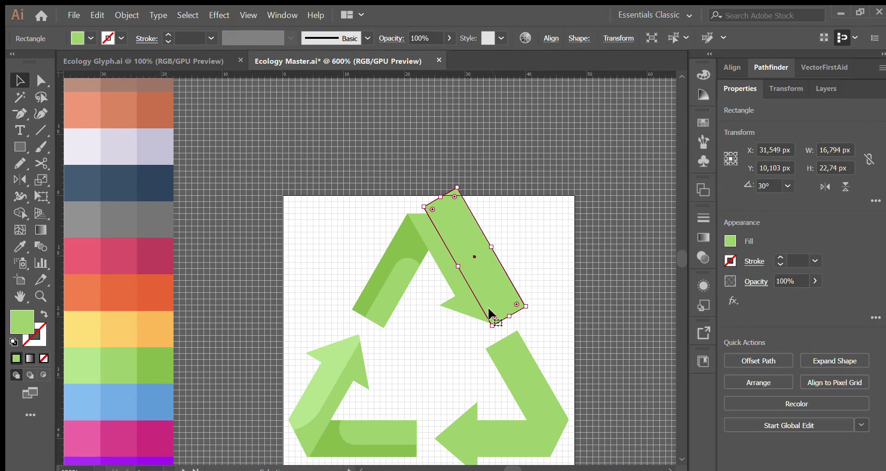
pyautogui.moveTo(492, 330); pyautogui.dragTo(515, 228)
pyautogui.hotkey('ctrl', 'z')
pyautogui.moveTo(490, 313); pyautogui.dragTo(533, 213)
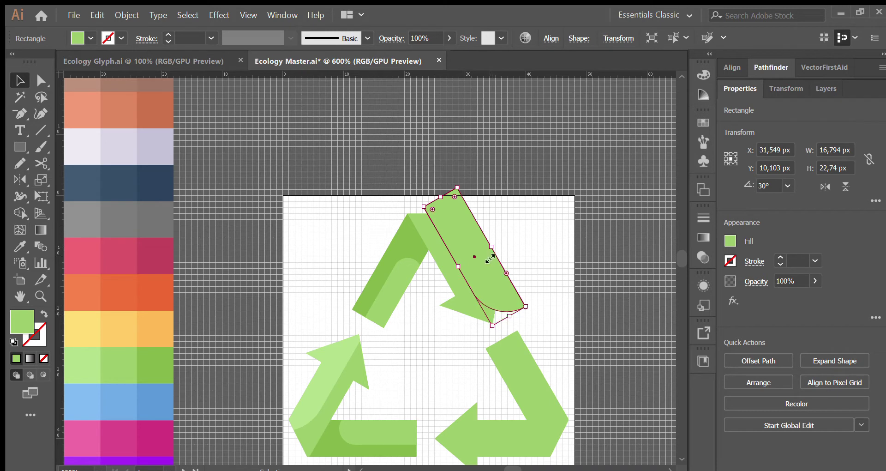
# Step: Trim the part of the rounded rectangle outside the top arrow using Shape Builder
pyautogui.keyDown('shift'); pyautogui.click(461, 304); pyautogui.keyUp('shift')
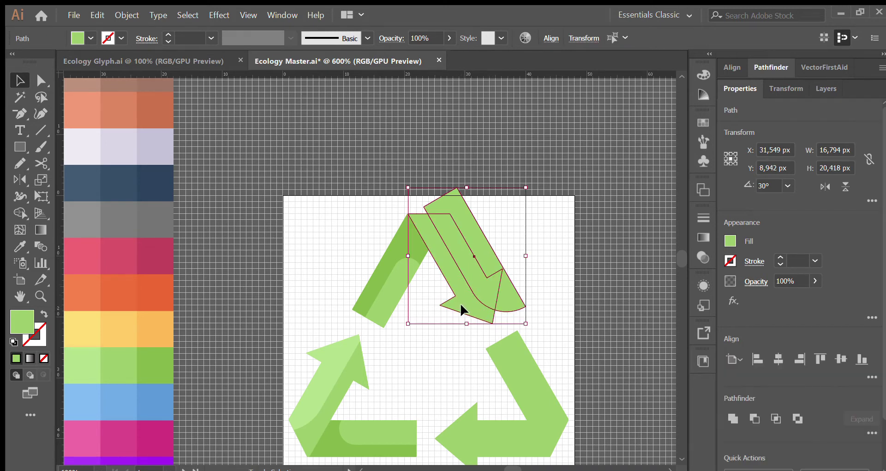
pyautogui.click(20, 211)
pyautogui.keyDown('alt'); pyautogui.click(486, 248); pyautogui.keyUp('alt')
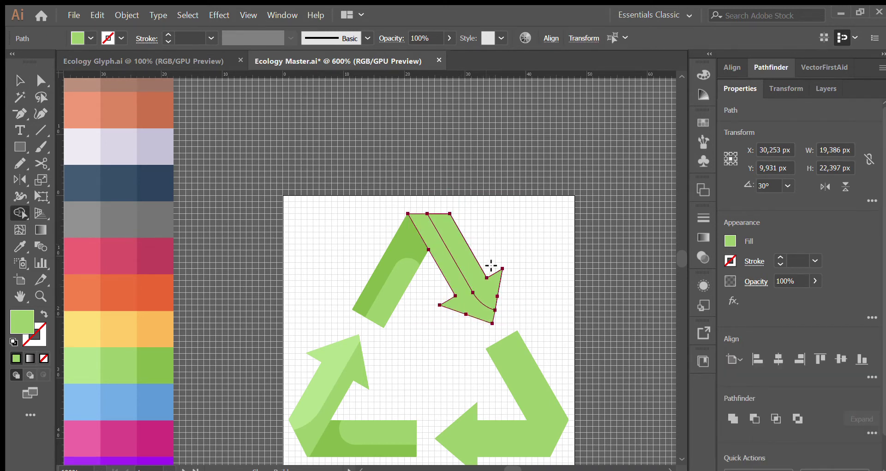
# Step: Fill the trimmed outer strip of the top arrow with the light green sampled from the lower-left arrow
pyautogui.scroll(-2, 514, 282)
pyautogui.press('v')
pyautogui.click(491, 255)
pyautogui.scroll(-1, 475, 263)
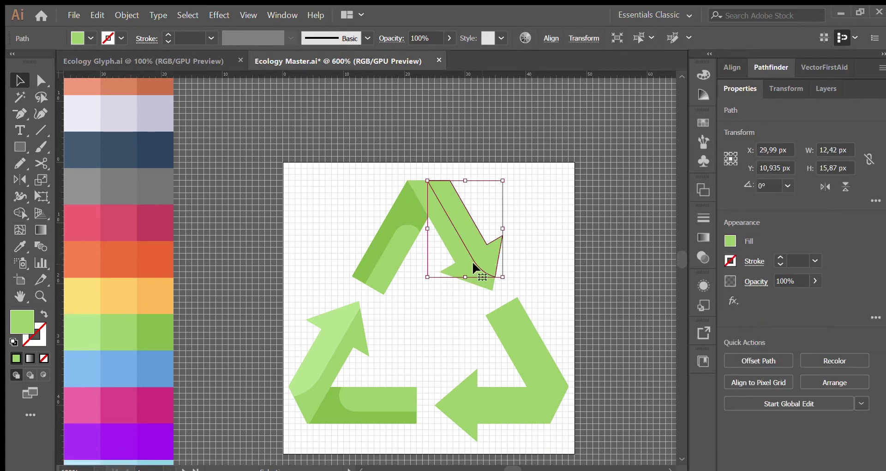
pyautogui.press('i')
pyautogui.click(325, 340)
pyautogui.scroll(-2, 336, 322)
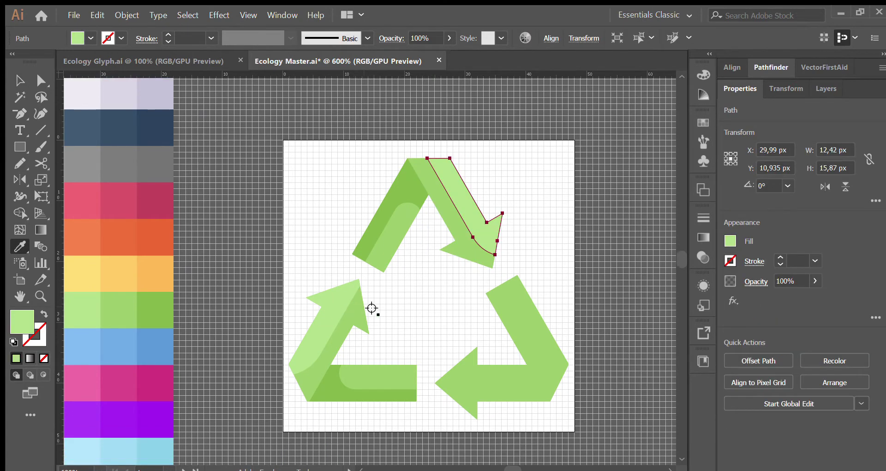
pyautogui.press('v')
pyautogui.click(449, 297)
# Step: Duplicate the right arrow's slanted shaft 2 px right and 2 px up, and trim the excess outside the shaft with Shape Builder
pyautogui.click(509, 314)
pyautogui.moveTo(523, 321); pyautogui.dragTo(535, 318)
pyautogui.keyDown('shift'); pyautogui.click(518, 332); pyautogui.keyUp('shift')
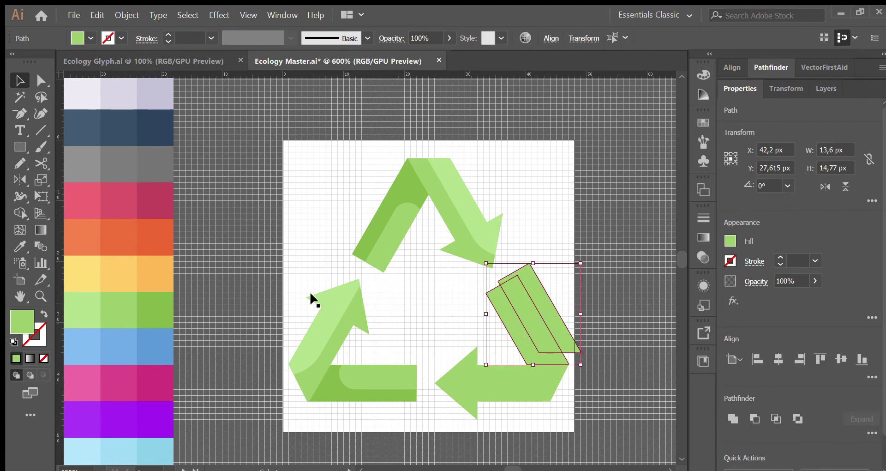
pyautogui.click(21, 213)
pyautogui.keyDown('alt'); pyautogui.click(559, 324); pyautogui.keyUp('alt')
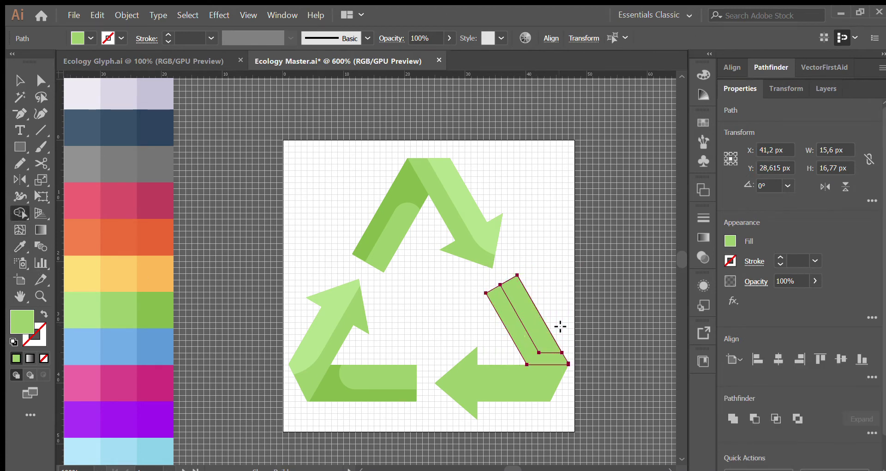
# Step: Fill the right arrow's full slanted shaft with the dark green sampled from the lower-left arrow, leaving the strip above it medium green
pyautogui.scroll(-2, 563, 322)
pyautogui.press('v')
pyautogui.click(568, 303)
pyautogui.click(528, 295)
pyautogui.press('i')
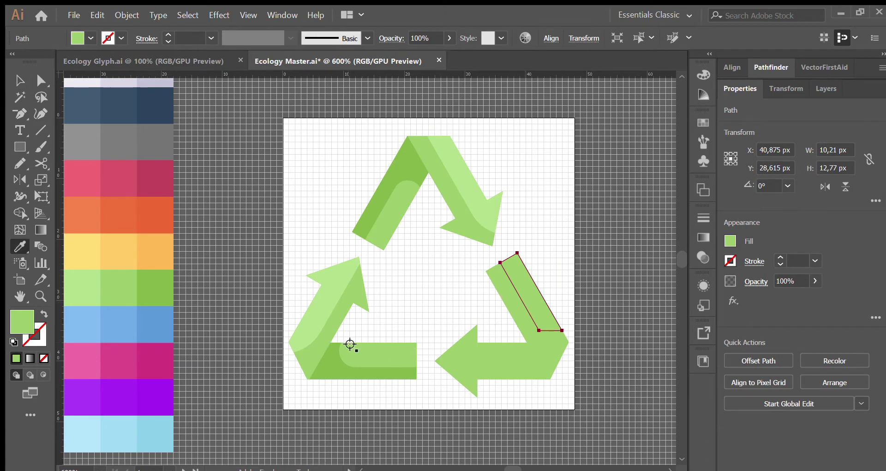
pyautogui.keyDown('ctrl'); pyautogui.click(472, 261); pyautogui.keyUp('ctrl')
pyautogui.keyDown('ctrl'); pyautogui.click(497, 282); pyautogui.keyUp('ctrl')
pyautogui.click(370, 342)
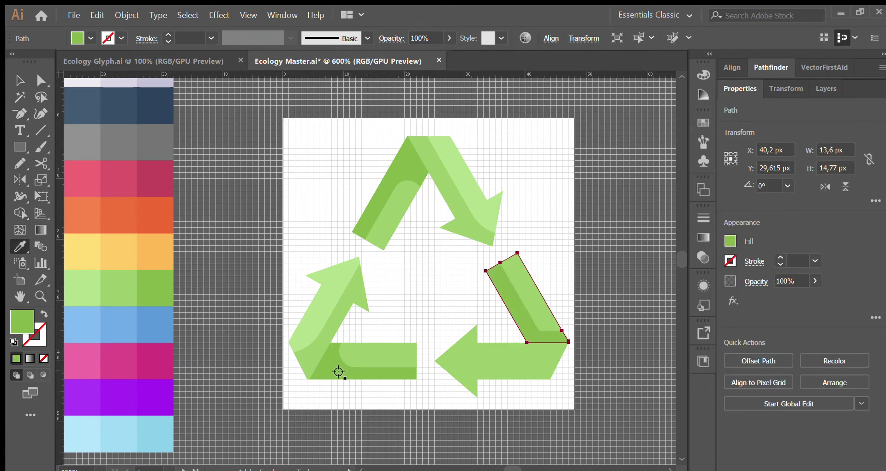
# Step: Round the inner bottom corner of the medium green strip on the right arrow's slanted shaft to about 6,56 px
pyautogui.press('a')
pyautogui.hotkey('ctrl', 'shift', 'a')
pyautogui.click(529, 294)
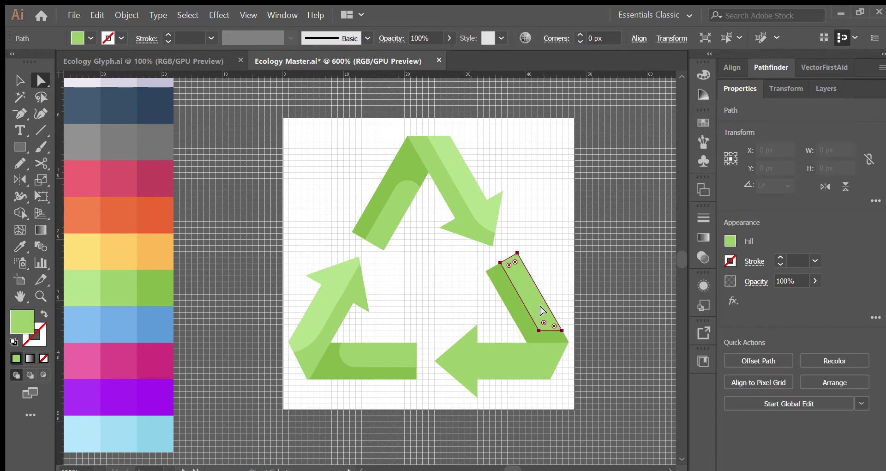
pyautogui.click(543, 322)
pyautogui.moveTo(542, 323); pyautogui.dragTo(612, 265)
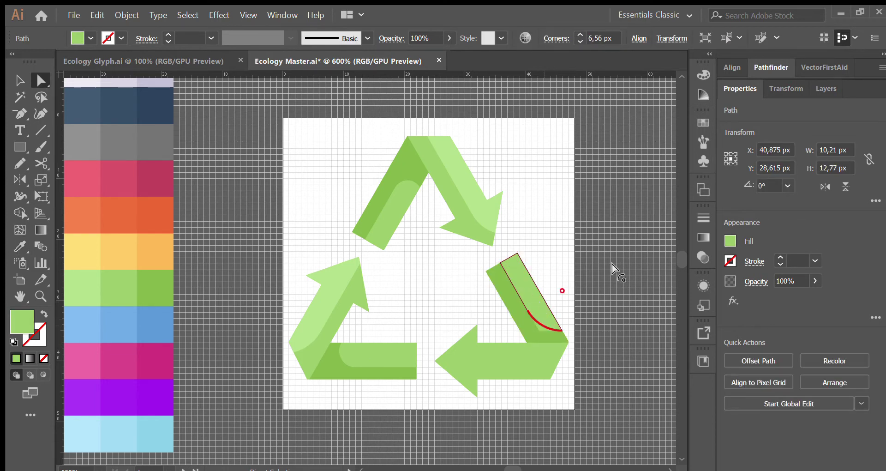
pyautogui.press('v')
pyautogui.click(604, 278)
# Step: Draw a 22 by 7 px rectangle over the upper part of the lower-right horizontal arrow and round its lower-left corner to 7 px
pyautogui.scroll(-1, 530, 364)
pyautogui.keyDown('alt'); pyautogui.scroll(1, 563, 367); pyautogui.keyUp('alt')
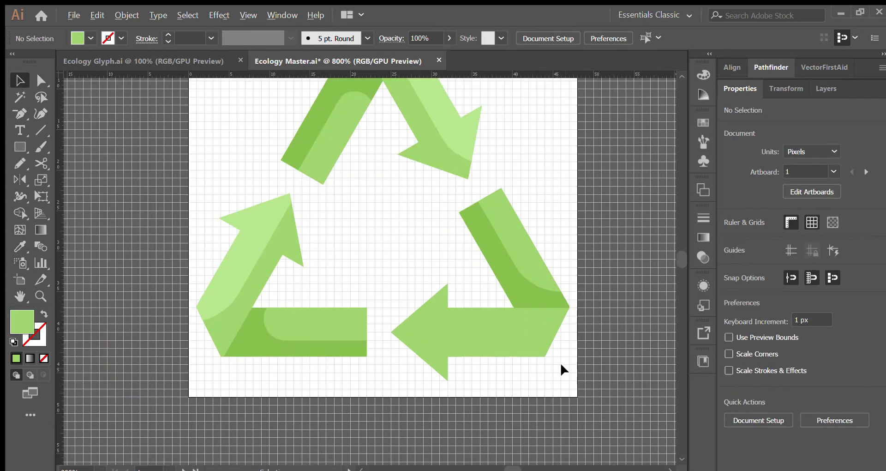
pyautogui.press('m')
pyautogui.moveTo(400, 283); pyautogui.dragTo(578, 340)
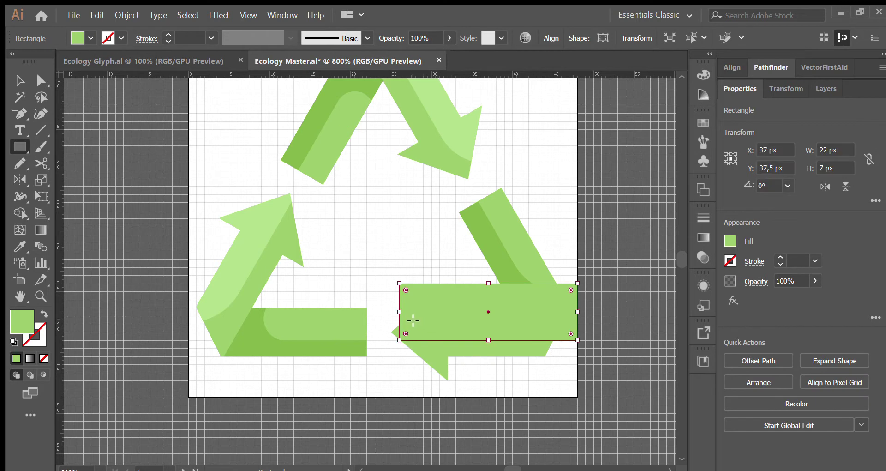
pyautogui.press('a')
pyautogui.moveTo(405, 333); pyautogui.dragTo(598, 274)
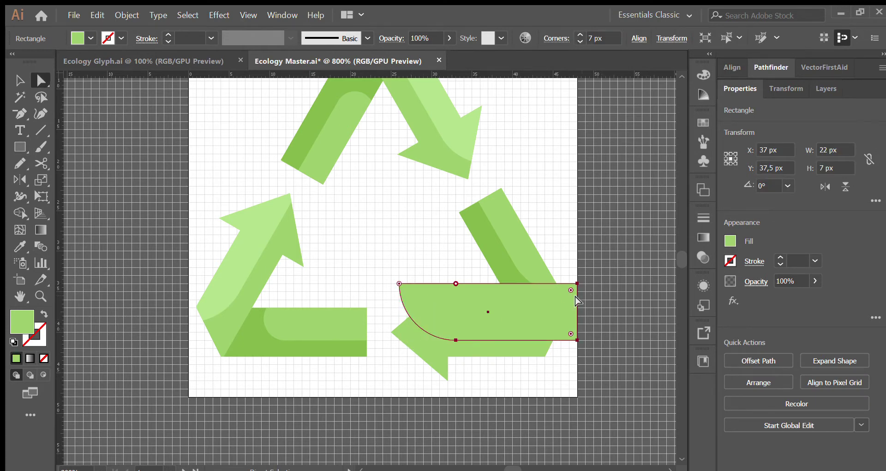
pyautogui.press('v')
pyautogui.hotkey('ctrl', 'shift', 'a')
# Step: Trim the parts of the rounded rectangle outside the horizontal arrow using Shape Builder
pyautogui.click(480, 301)
pyautogui.keyDown('shift'); pyautogui.click(420, 344); pyautogui.keyUp('shift')
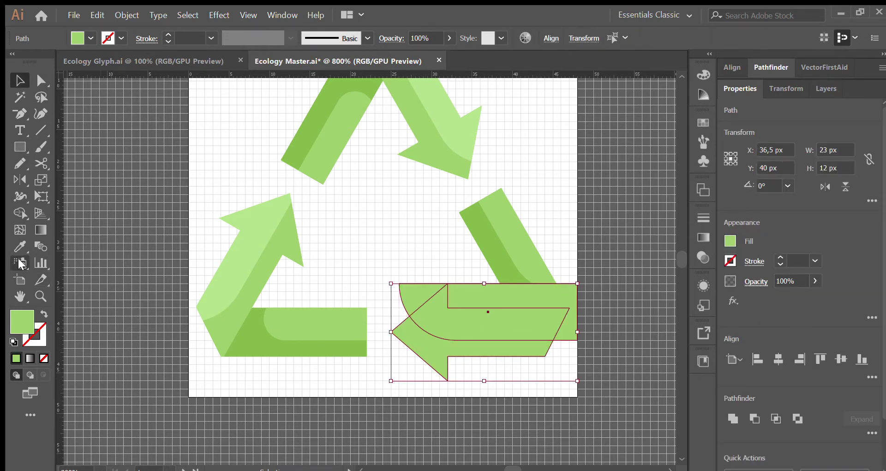
pyautogui.hotkey('shift', 'm')
pyautogui.keyDown('alt'); pyautogui.click(422, 295); pyautogui.keyUp('alt')
pyautogui.keyDown('alt'); pyautogui.click(489, 295); pyautogui.keyUp('alt')
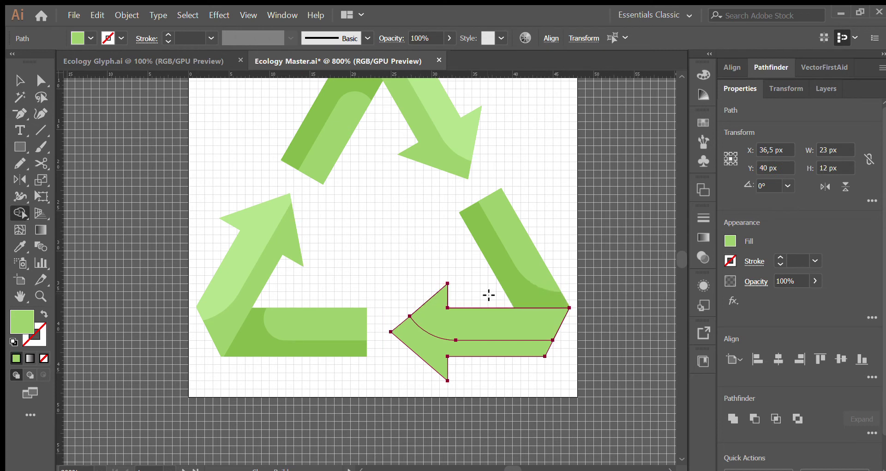
# Step: Fill the upper part of the horizontal arrow with the light green sampled from the lower-left arrow
pyautogui.scroll(-1, 494, 303)
pyautogui.press('v')
pyautogui.click(493, 382)
pyautogui.click(481, 326)
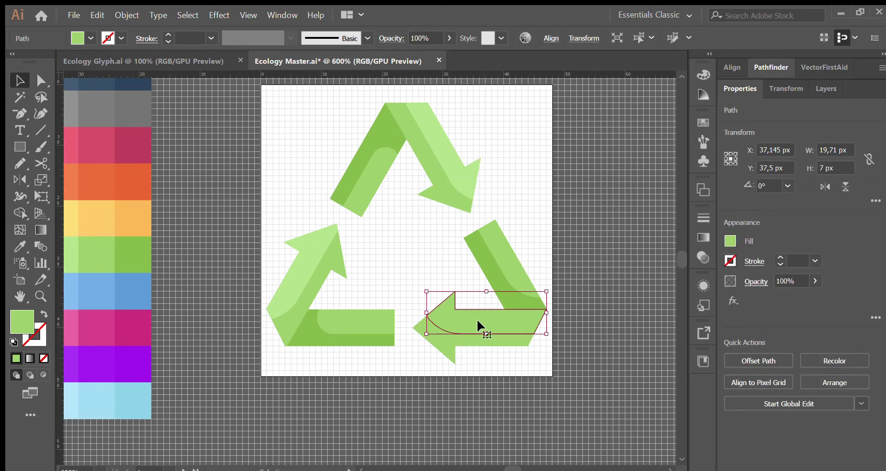
pyautogui.press('i')
pyautogui.click(313, 247)
pyautogui.press('v')
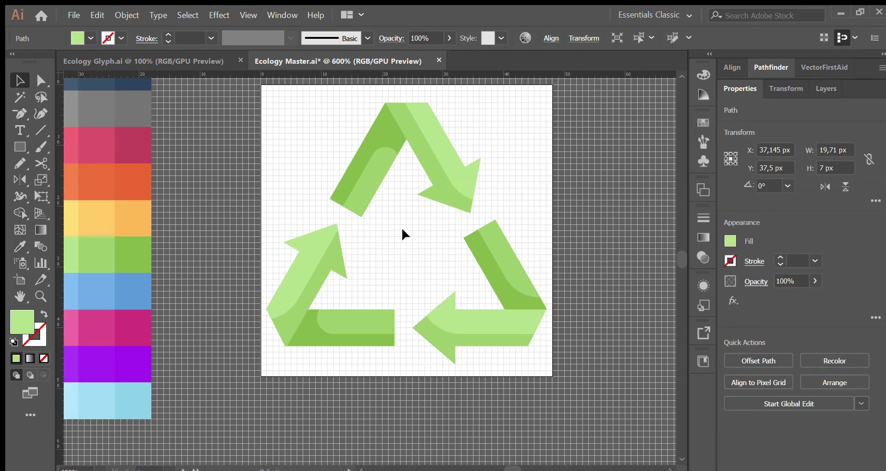
pyautogui.click(402, 227)
# Step: Move the color palette to the gap between the recycling icon and the plant-on-hand icon
pyautogui.hotkey('ctrl', '-')
pyautogui.hotkey('ctrl', '-')
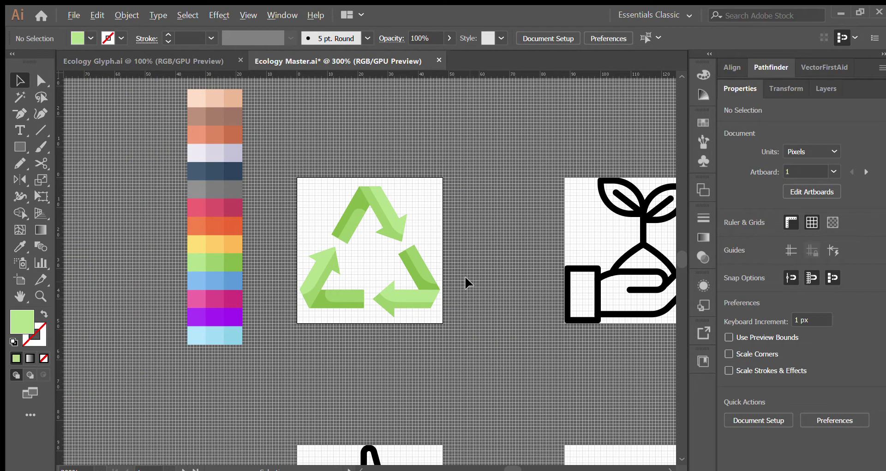
pyautogui.scroll(-1, 386, 297)
pyautogui.scroll(2, 439, 245)
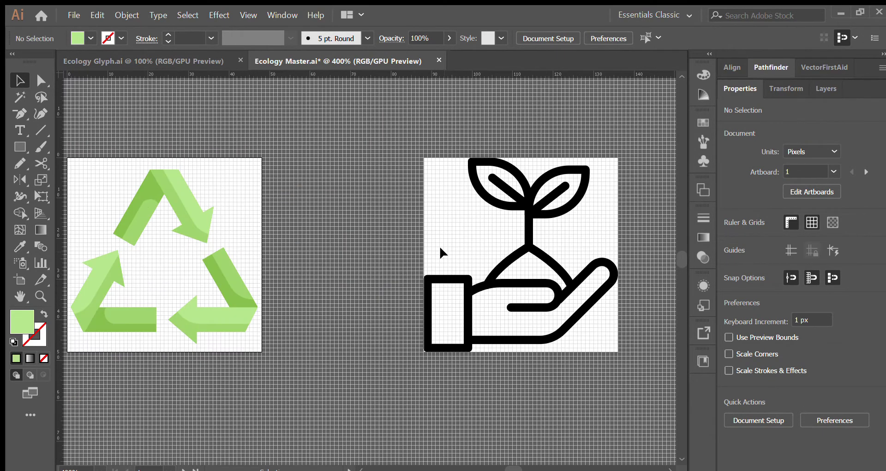
pyautogui.scroll(-1, 445, 234)
pyautogui.moveTo(100, 273); pyautogui.dragTo(392, 297)
pyautogui.moveTo(443, 157); pyautogui.dragTo(550, 329)
pyautogui.click(20, 212)
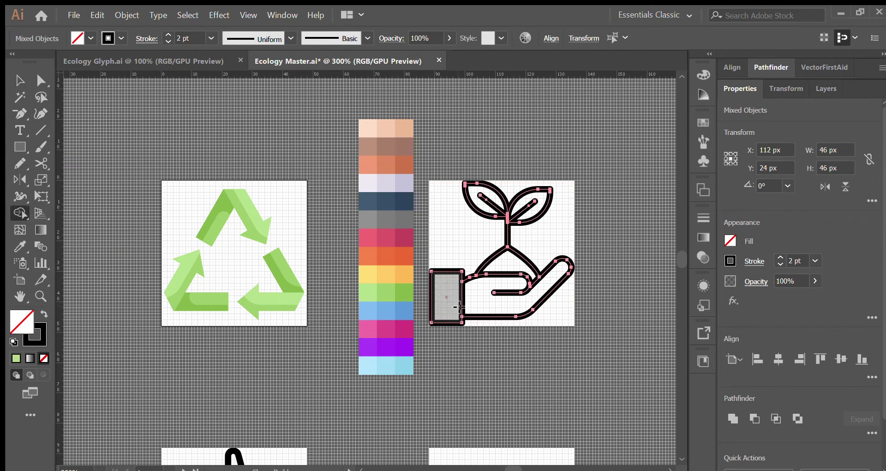
pyautogui.scroll(4, 534, 292)
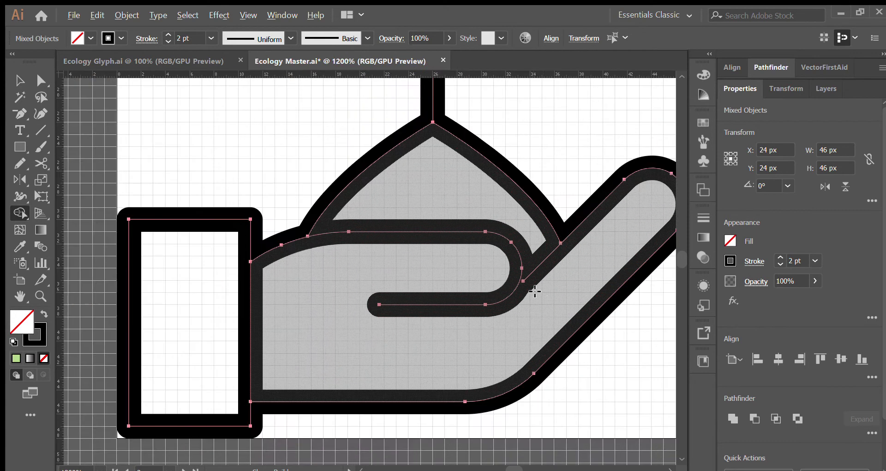
# Step: Move the open upper end of the hand's lower outline 1 px left and 1 px down, across the thumb's curve
pyautogui.press('a')
pyautogui.hotkey('ctrl', 'shift', 'a')
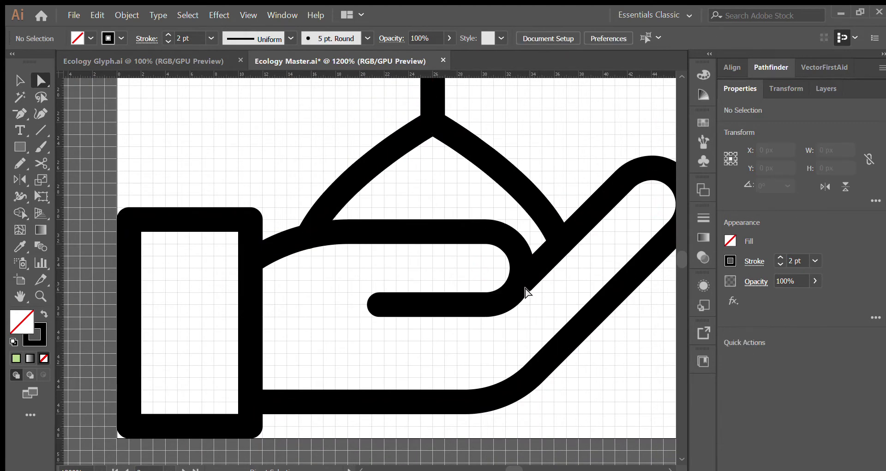
pyautogui.click(522, 282)
pyautogui.press('Left')
pyautogui.press('Down')
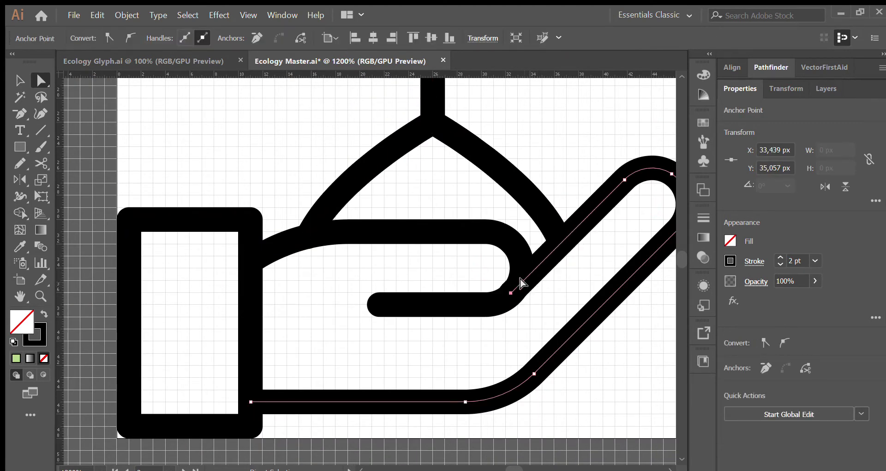
# Step: Trim the end of the hand's outline that overshoots the thumb's curve using Shape Builder
pyautogui.press('v')
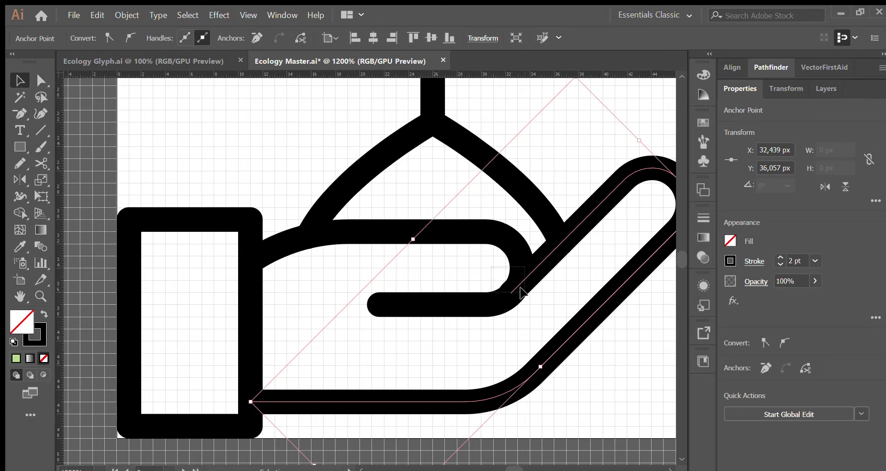
pyautogui.click(508, 287)
pyautogui.hotkey('shift', 'm')
pyautogui.scroll(3, 503, 289)
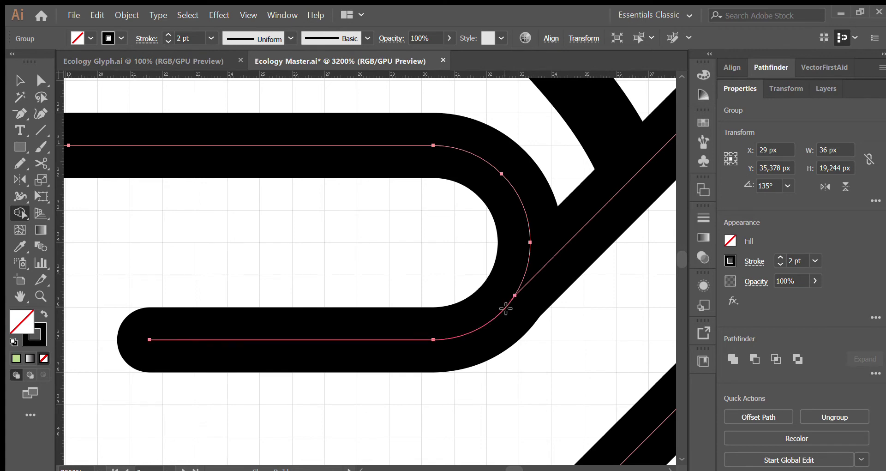
pyautogui.scroll(-10, 506, 307)
pyautogui.press('v')
pyautogui.click(572, 317)
pyautogui.scroll(2, 510, 276)
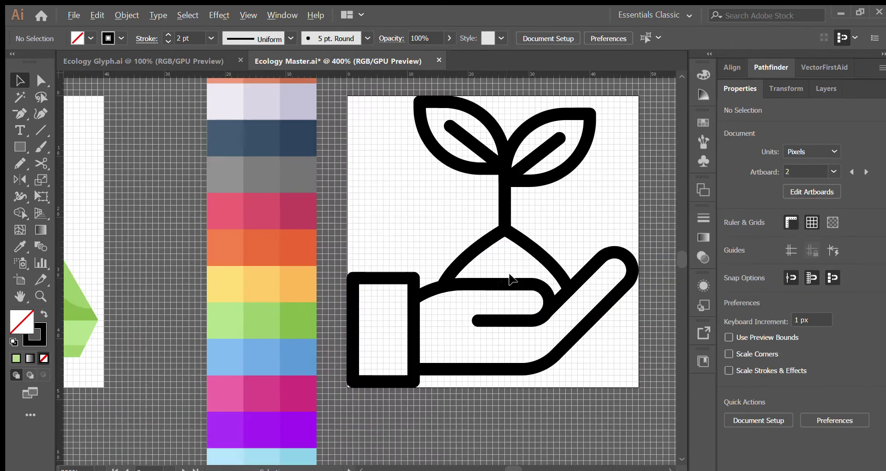
pyautogui.click(509, 283)
pyautogui.doubleClick(510, 285)
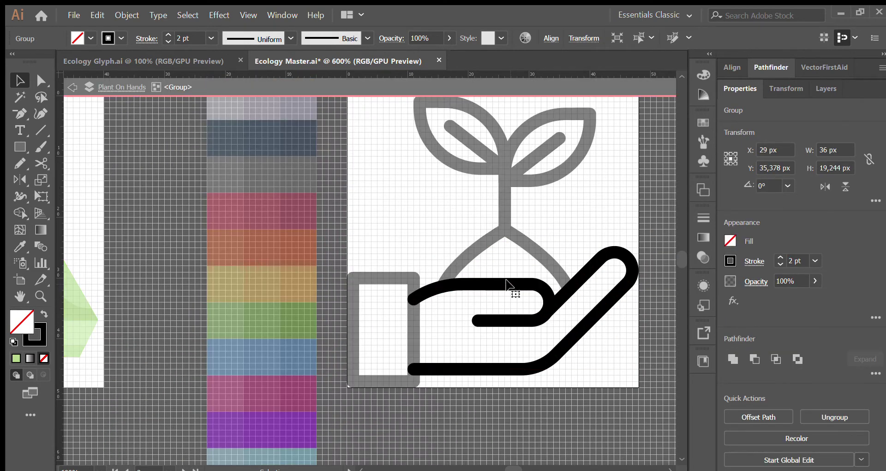
pyautogui.click(510, 305)
pyautogui.doubleClick(508, 263)
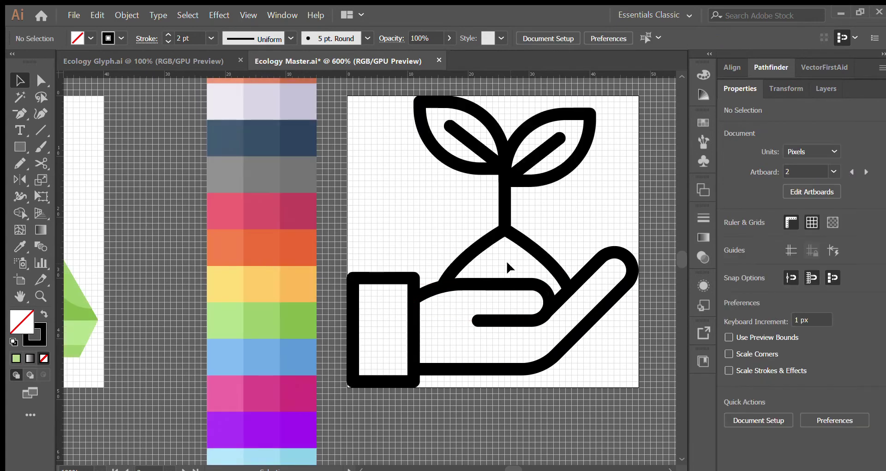
# Step: Build closed shapes for the hand and the soil mound from the overlapping outlines with Shape Builder
pyautogui.scroll(-2, 524, 300)
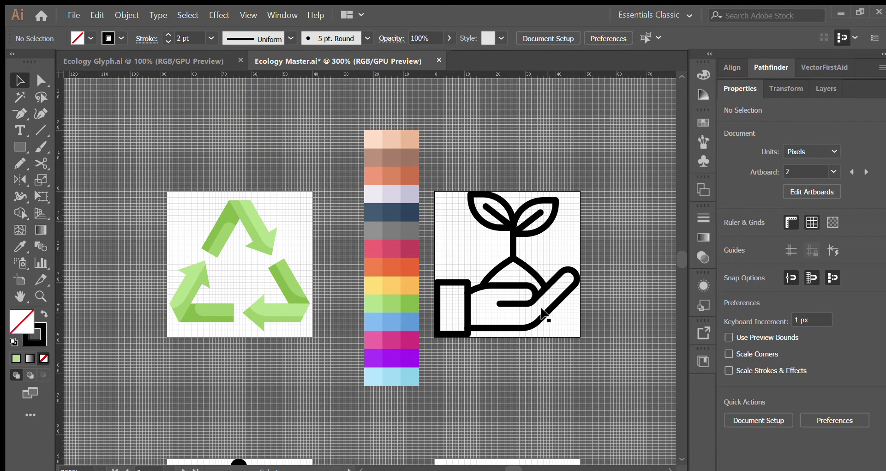
pyautogui.scroll(1, 541, 307)
pyautogui.click(510, 301)
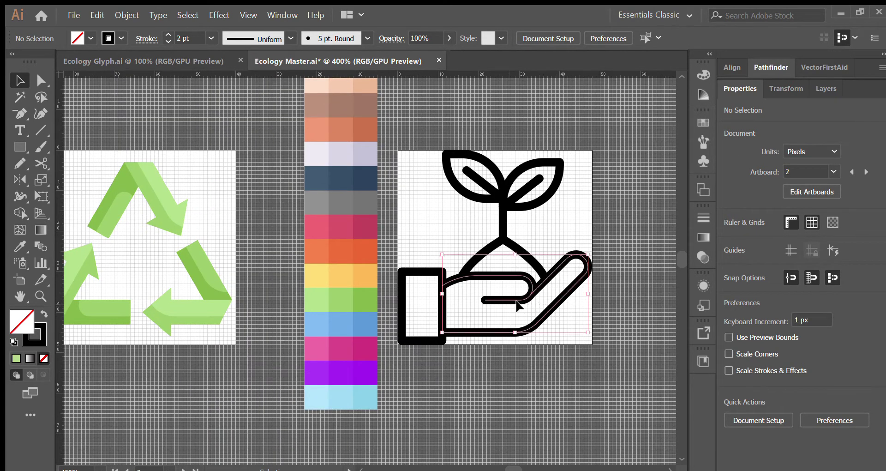
pyautogui.moveTo(415, 240); pyautogui.dragTo(485, 336)
pyautogui.hotkey('shift', 'm')
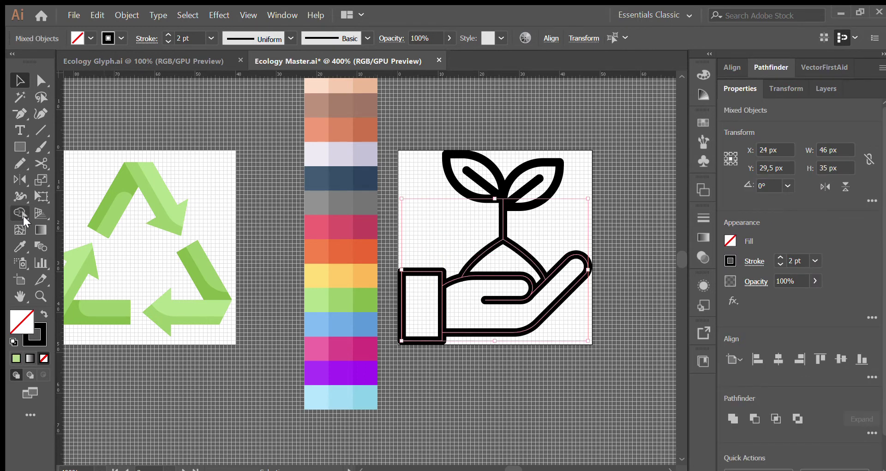
pyautogui.click(511, 270)
pyautogui.press('v')
pyautogui.click(20, 213)
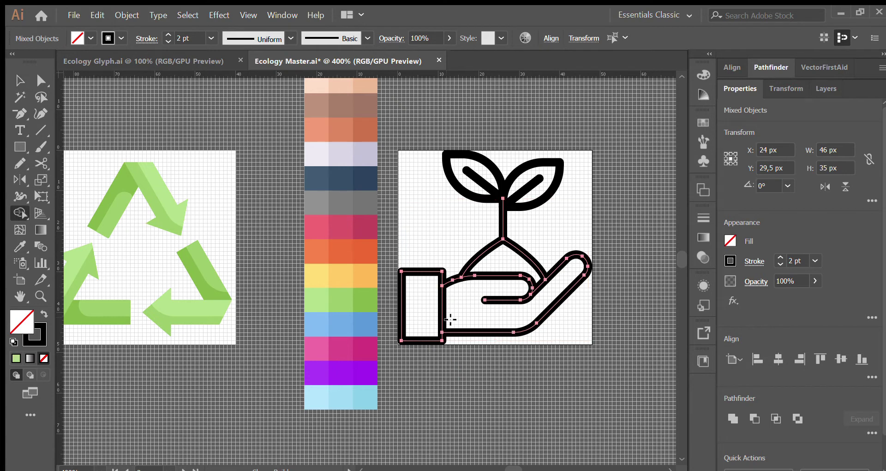
pyautogui.press('v')
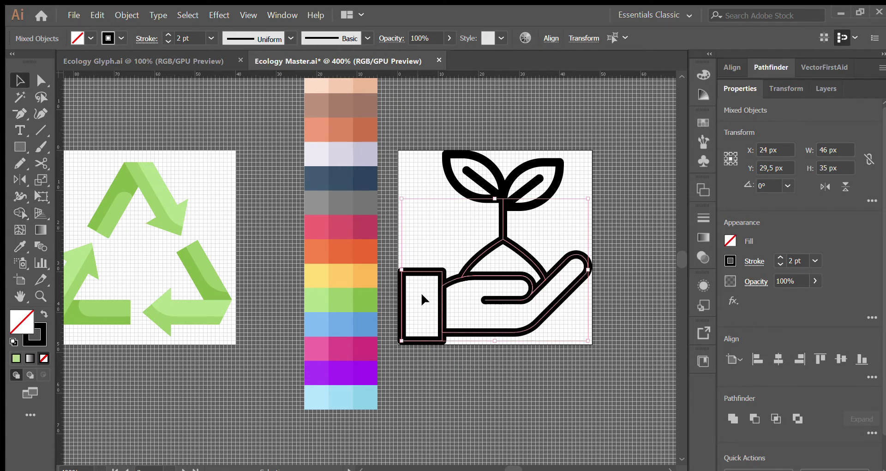
# Step: Fill the sleeve cuff with the middle blue sampled from the color palette
pyautogui.click(422, 304)
pyautogui.press('i')
pyautogui.click(342, 322)
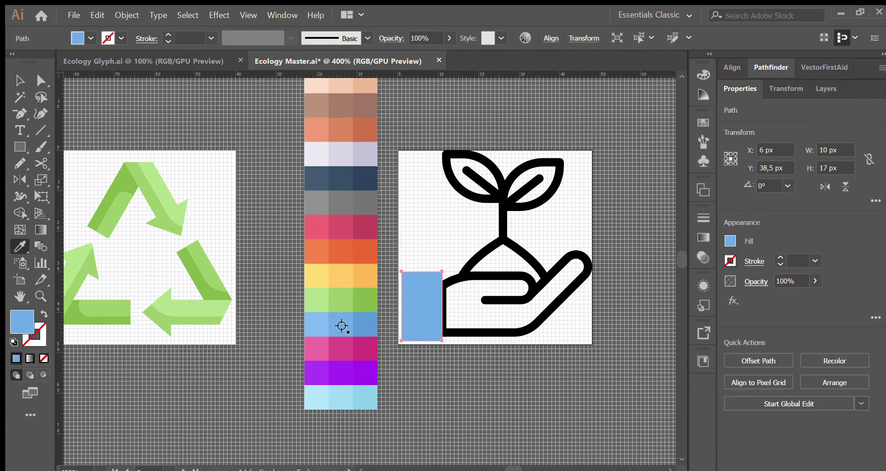
pyautogui.scroll(-1, 403, 294)
pyautogui.press('v')
pyautogui.click(498, 335)
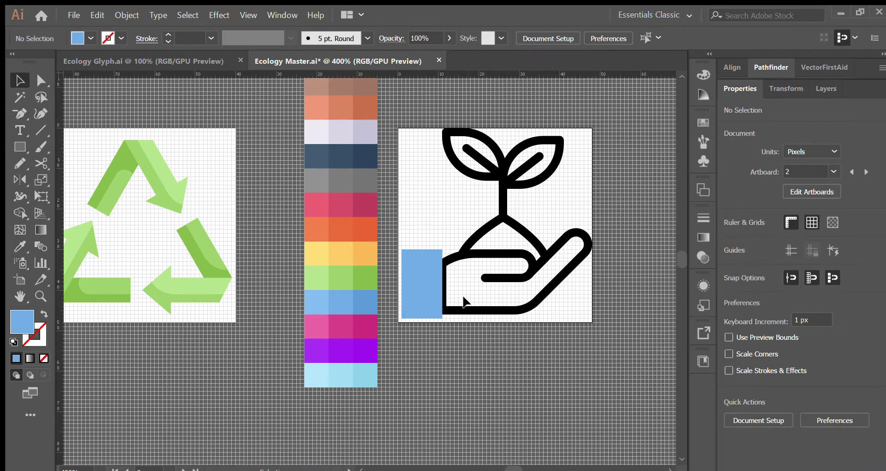
# Step: Copy the cuff 3 px right and 3 px up and trim the copy's overhang outside the cuff with Shape Builder
pyautogui.scroll(1, 465, 296)
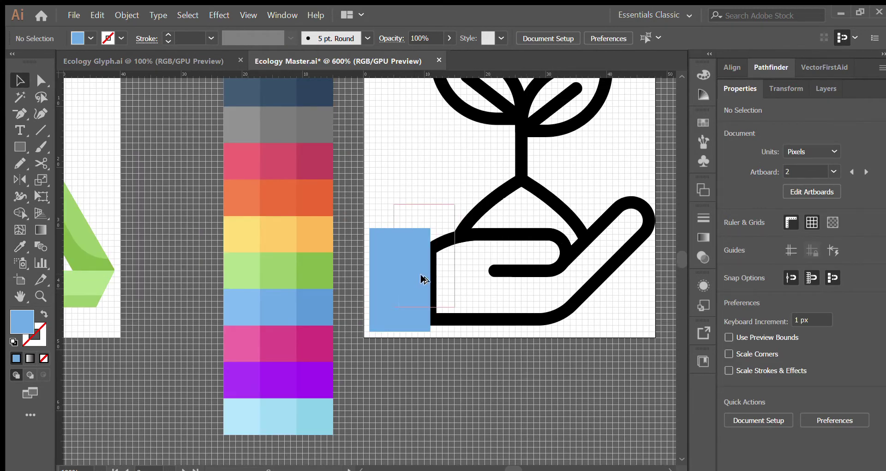
pyautogui.moveTo(418, 281); pyautogui.dragTo(418, 282)
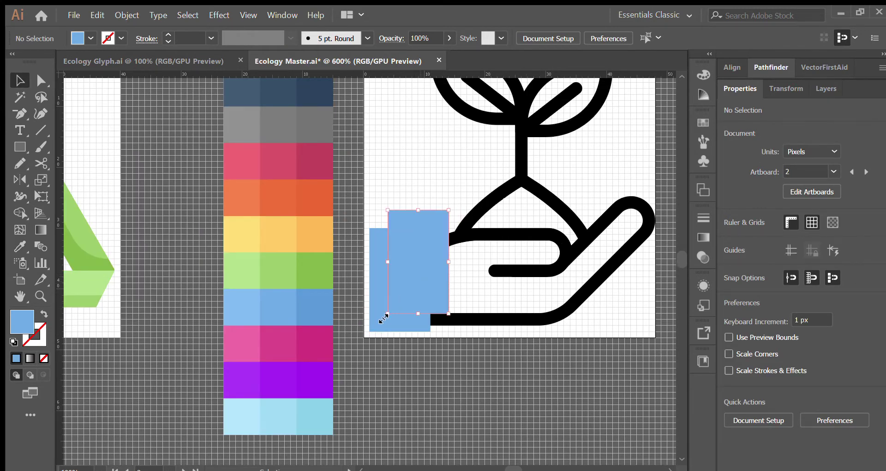
pyautogui.keyDown('shift'); pyautogui.click(385, 317); pyautogui.keyUp('shift')
pyautogui.click(20, 213)
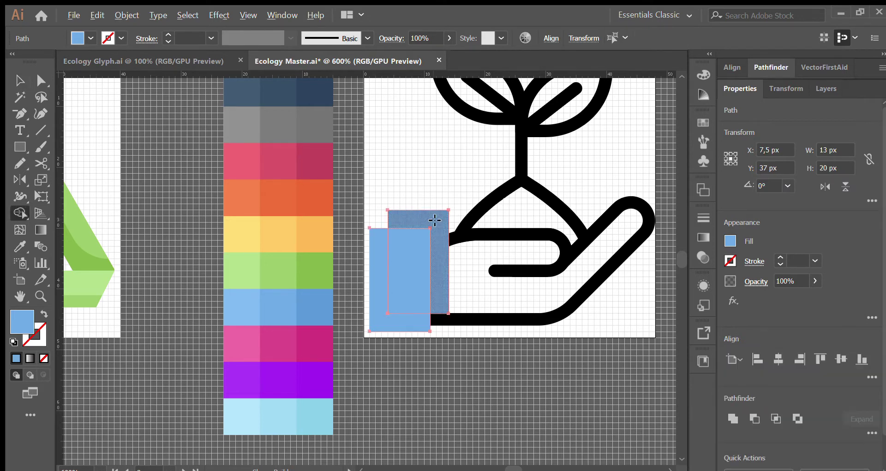
pyautogui.keyDown('alt'); pyautogui.click(436, 221); pyautogui.keyUp('alt')
pyautogui.press('v')
pyautogui.click(390, 151)
# Step: Round the lower-left corner of the trimmed cuff copy as far as it goes
pyautogui.click(400, 266)
pyautogui.press('s')
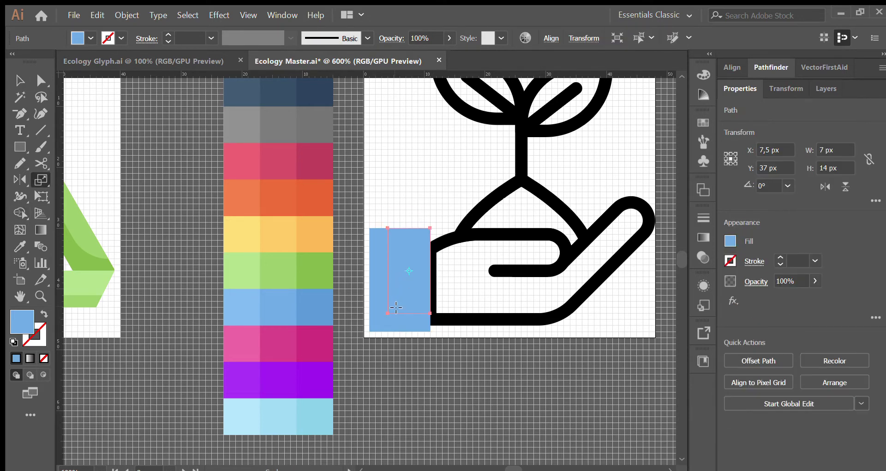
pyautogui.press('a')
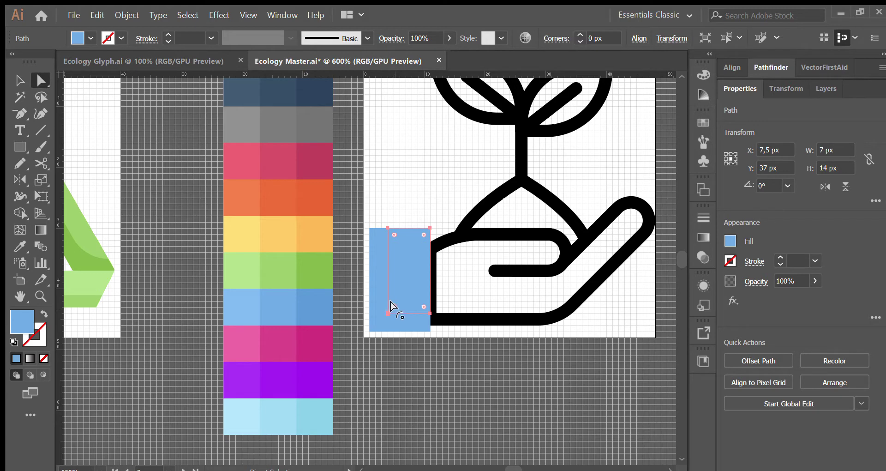
pyautogui.moveTo(391, 305); pyautogui.dragTo(487, 244)
# Step: Fill the rounded cuff shape with the lightest blue sampled from the color palette
pyautogui.press('i')
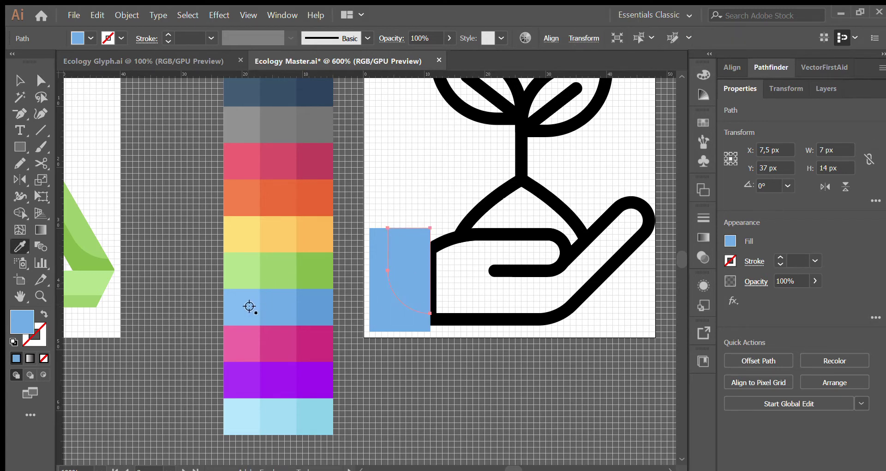
pyautogui.click(249, 303)
pyautogui.scroll(-1, 436, 353)
pyautogui.press('v')
pyautogui.click(435, 349)
# Step: Fill the hand outline with the middle skin tone sampled from the palette's first row
pyautogui.click(516, 304)
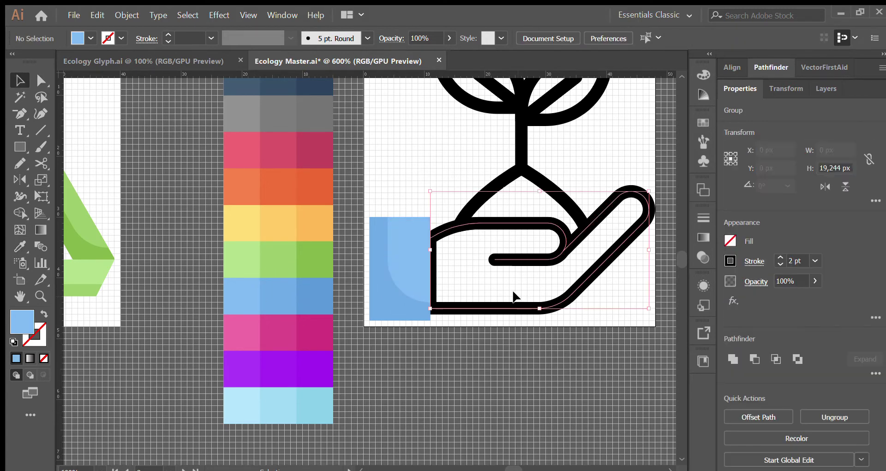
pyautogui.scroll(-3, 516, 301)
pyautogui.press('i')
pyautogui.click(431, 178)
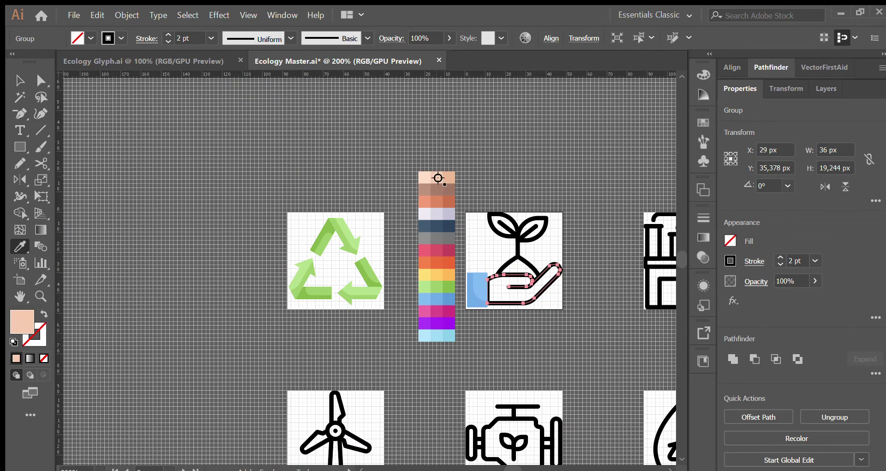
pyautogui.scroll(4, 542, 290)
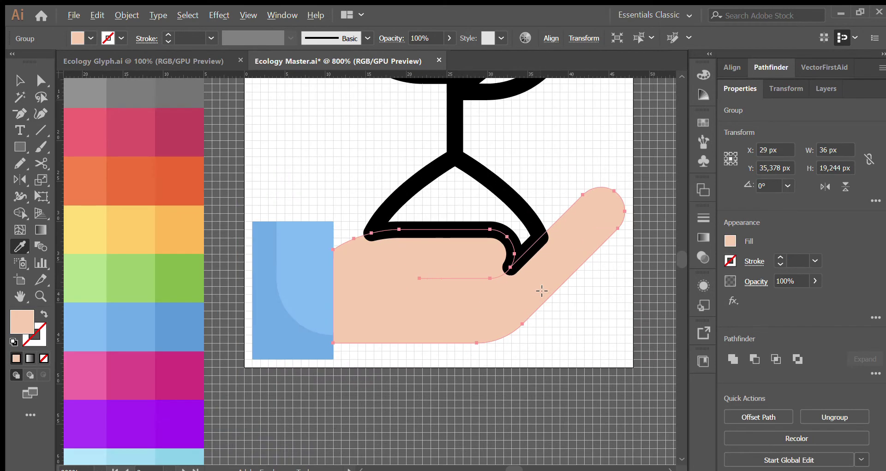
# Step: Remove the thumb's loose inner line from the hand by merging the hand shape with Shape Builder
pyautogui.click(20, 214)
pyautogui.scroll(-1, 483, 301)
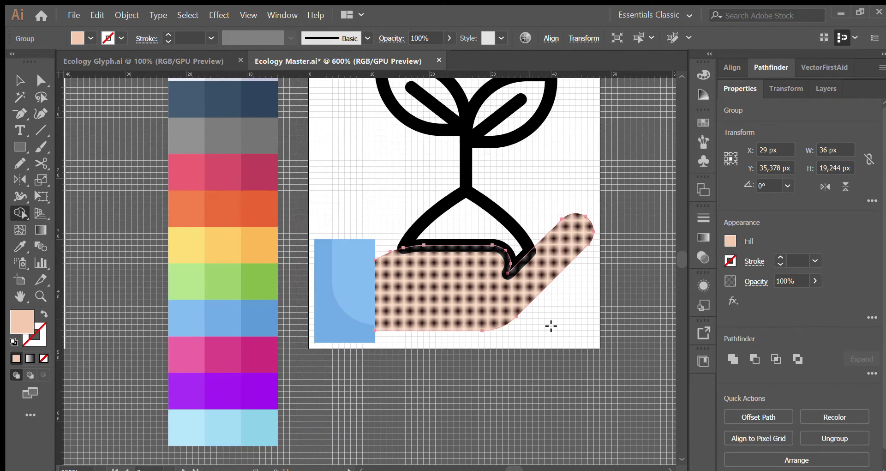
pyautogui.press('v')
pyautogui.click(562, 325)
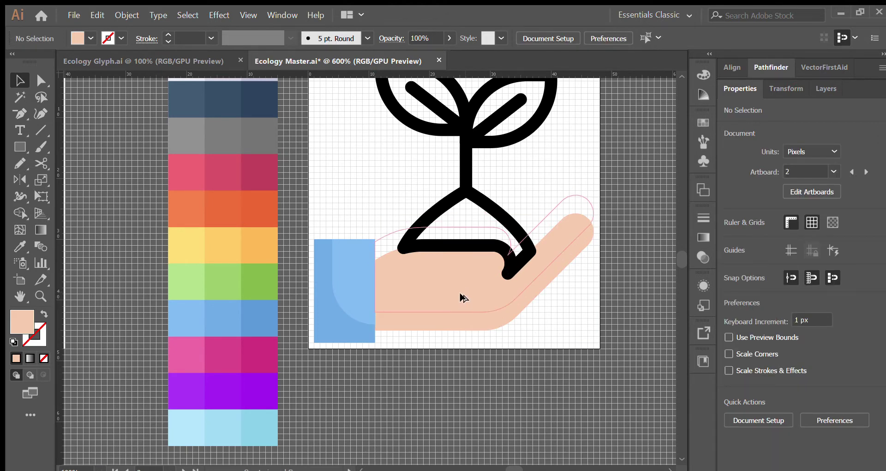
# Step: Copy the hand shape 3 px up and shift the copy 1 px left
pyautogui.click(462, 301)
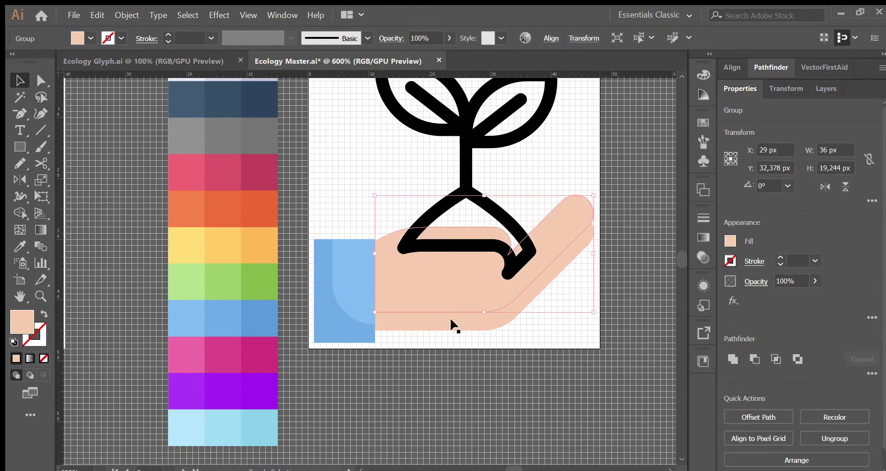
pyautogui.click(434, 355)
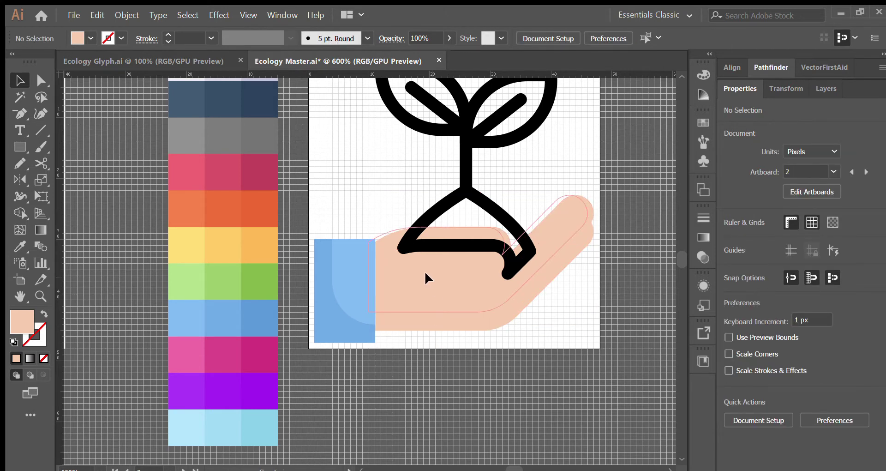
pyautogui.click(429, 274)
# Step: Trim the parts of the hand copy that extend beyond the original hand using Shape Builder
pyautogui.keyDown('shift'); pyautogui.click(451, 325); pyautogui.keyUp('shift')
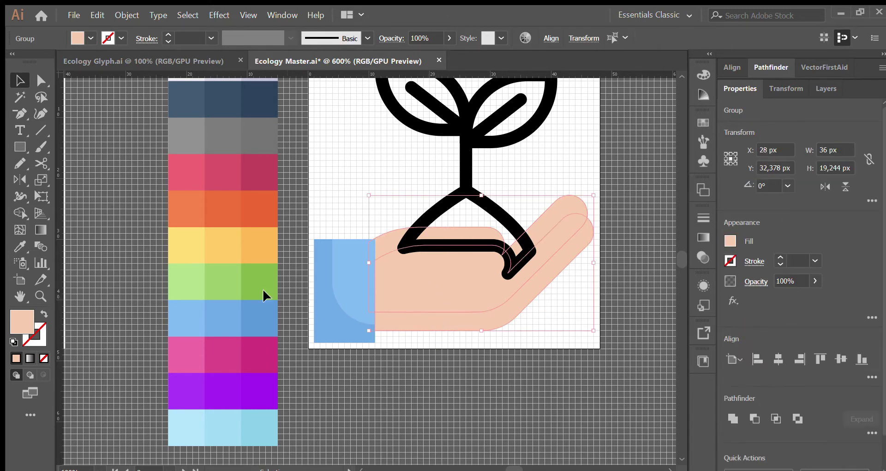
pyautogui.click(18, 214)
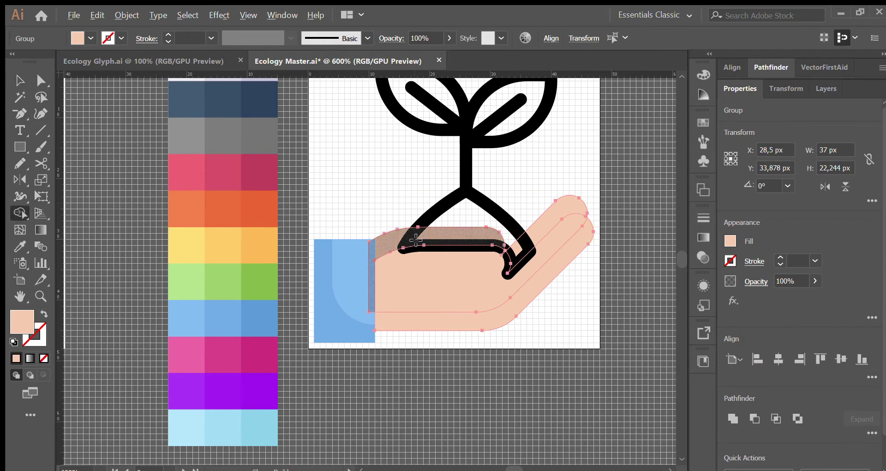
pyautogui.keyDown('alt'); pyautogui.click(416, 240); pyautogui.keyUp('alt')
pyautogui.keyDown('alt'); pyautogui.click(526, 240); pyautogui.keyUp('alt')
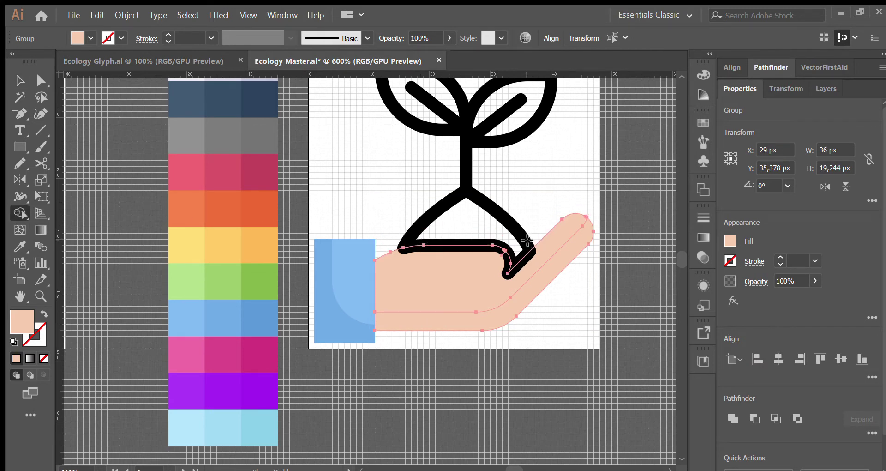
pyautogui.press('v')
pyautogui.click(597, 333)
# Step: Fill the lower hand shape with the darkest skin tone from the palette's first row as a shadow band
pyautogui.click(546, 274)
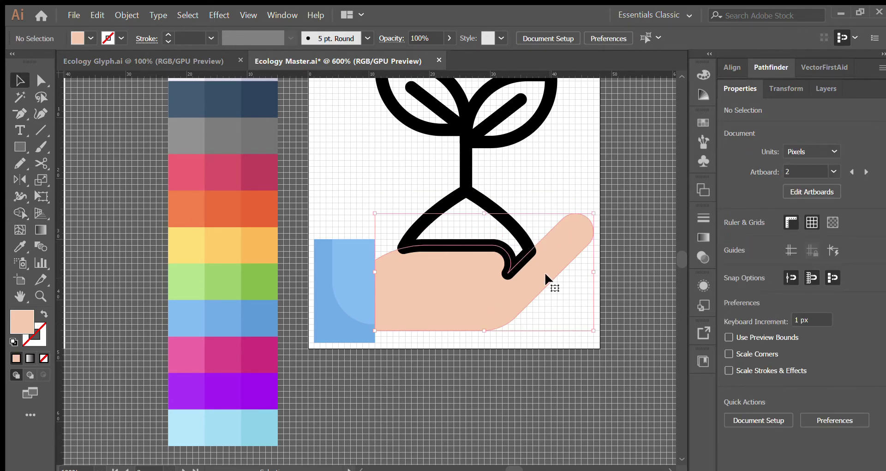
pyautogui.scroll(-2, 547, 276)
pyautogui.press('i')
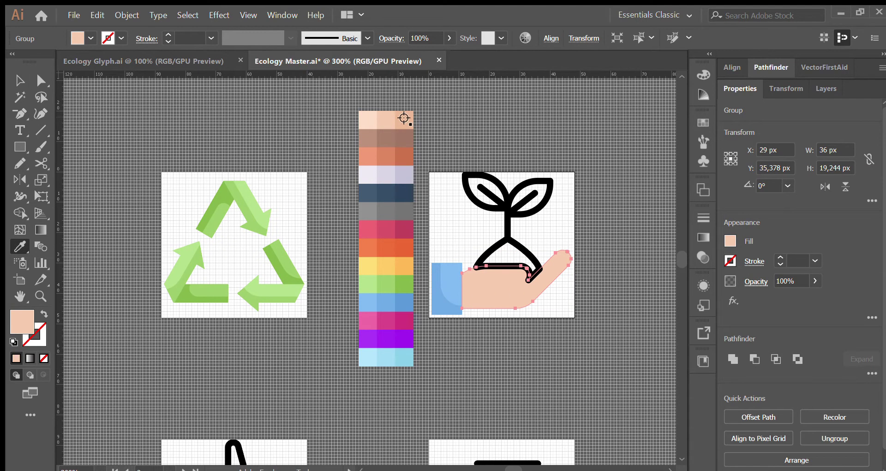
pyautogui.click(404, 118)
pyautogui.scroll(-1, 454, 160)
pyautogui.press('v')
pyautogui.click(553, 289)
pyautogui.scroll(2, 515, 263)
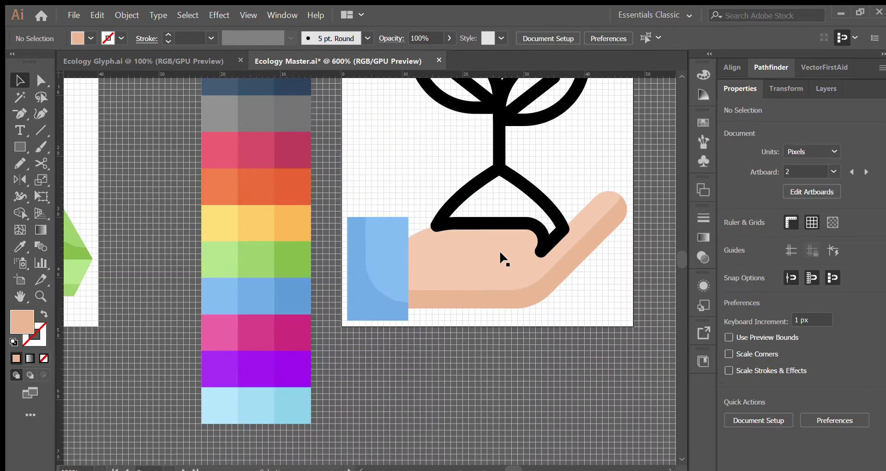
# Step: Fill the soil mound with the middle terracotta sampled from the color palette
pyautogui.click(531, 194)
pyautogui.scroll(-1, 508, 208)
pyautogui.press('i')
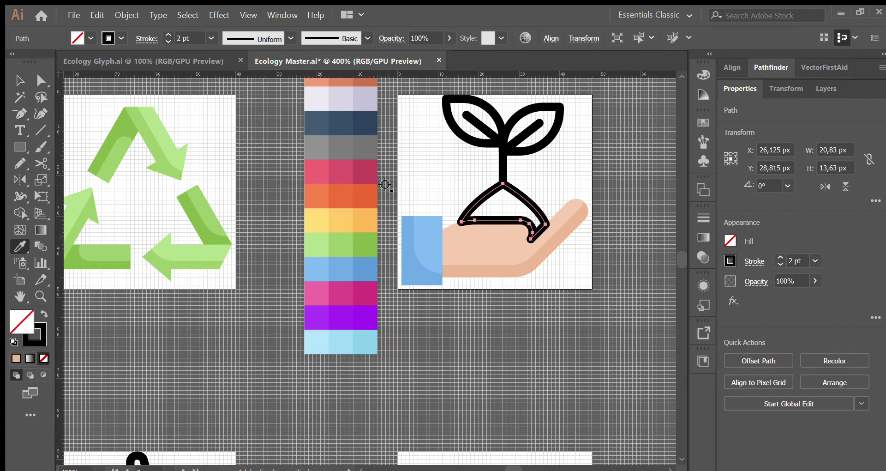
pyautogui.scroll(5, 385, 185)
pyautogui.click(343, 128)
pyautogui.scroll(-1, 462, 194)
pyautogui.press('v')
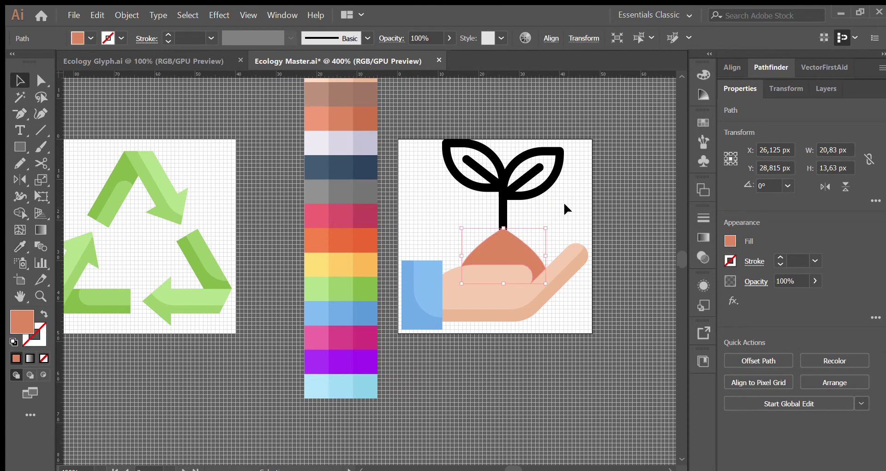
pyautogui.click(565, 204)
# Step: Paste the copied thumb curve in front of the hand and expand its 2 pt stroke into a filled shape
pyautogui.scroll(2, 528, 252)
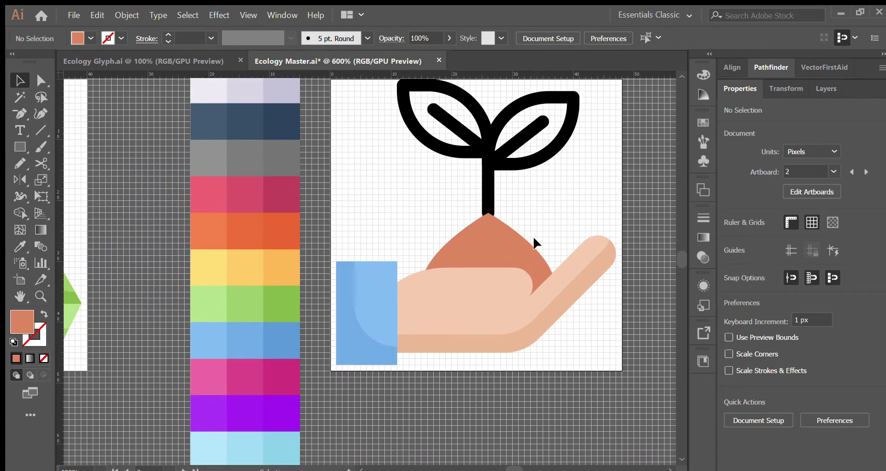
pyautogui.hotkey('ctrl', 'f')
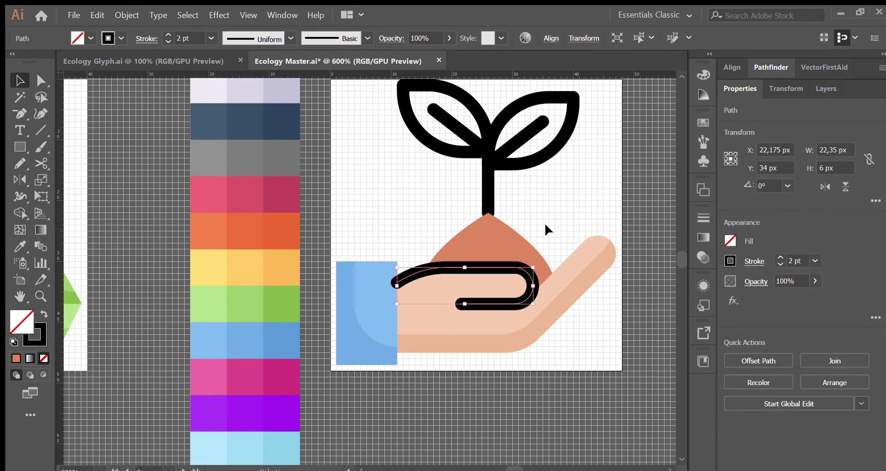
pyautogui.click(122, 17)
pyautogui.click(221, 130)
pyautogui.click(422, 344)
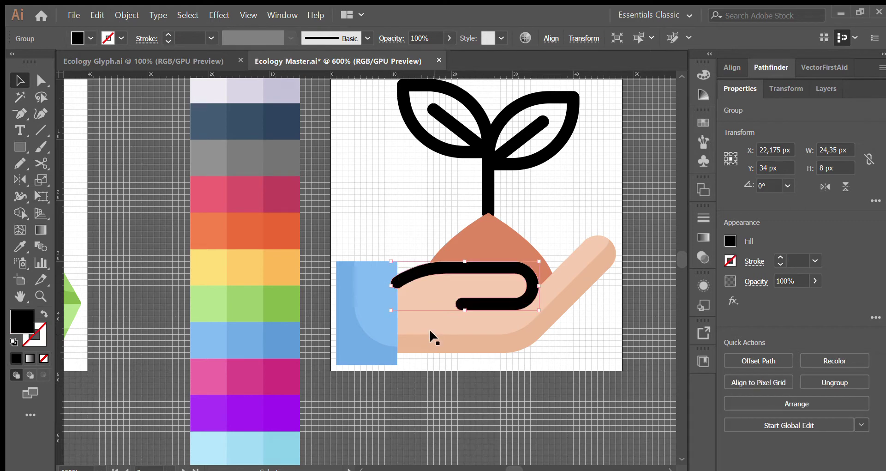
# Step: Try to trim the thumb shape, moved 1 px up, against the hand with Shape Builder, and undo the attempt
pyautogui.press('Up')
pyautogui.keyDown('shift'); pyautogui.click(423, 309); pyautogui.keyUp('shift')
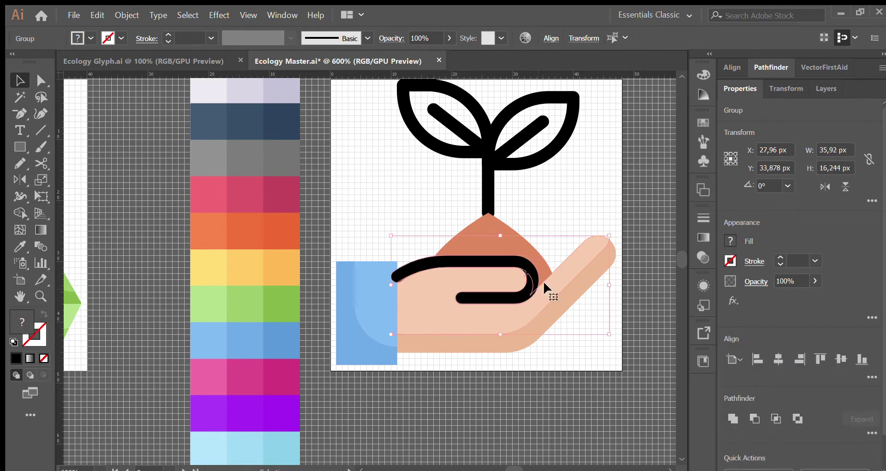
pyautogui.scroll(3, 545, 284)
pyautogui.hotkey('shift', 'm')
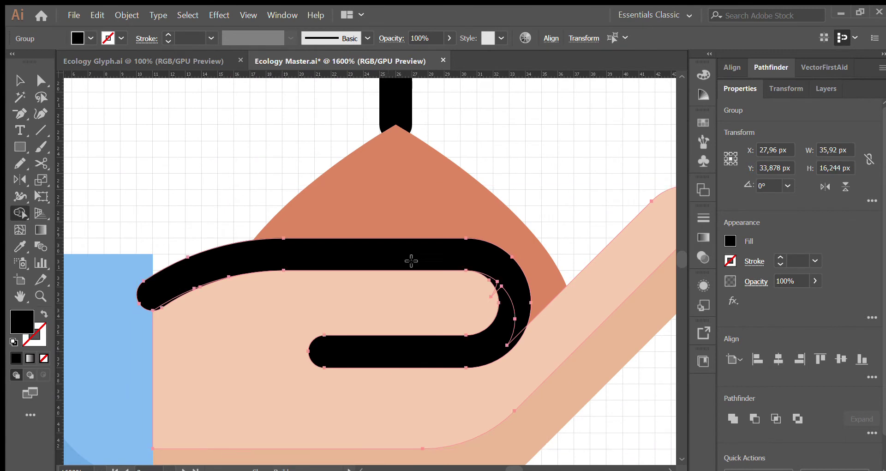
pyautogui.keyDown('alt'); pyautogui.click(495, 265); pyautogui.keyUp('alt')
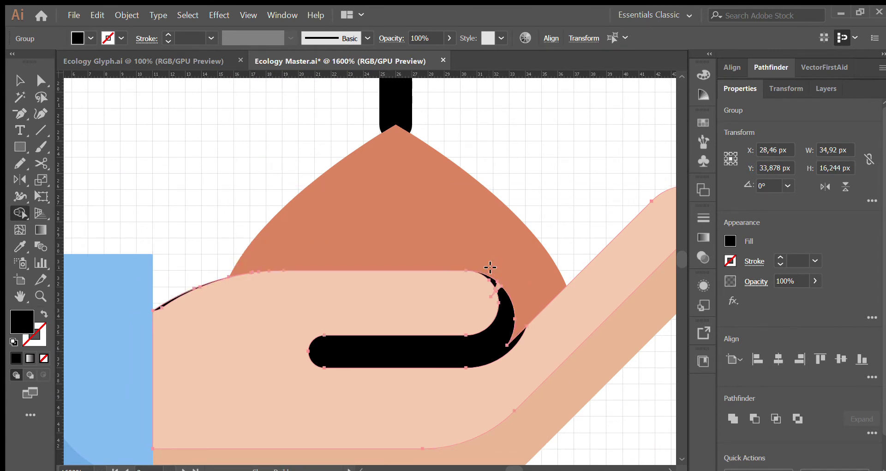
pyautogui.hotkey('ctrl', 'z')
pyautogui.hotkey('ctrl', 'z')
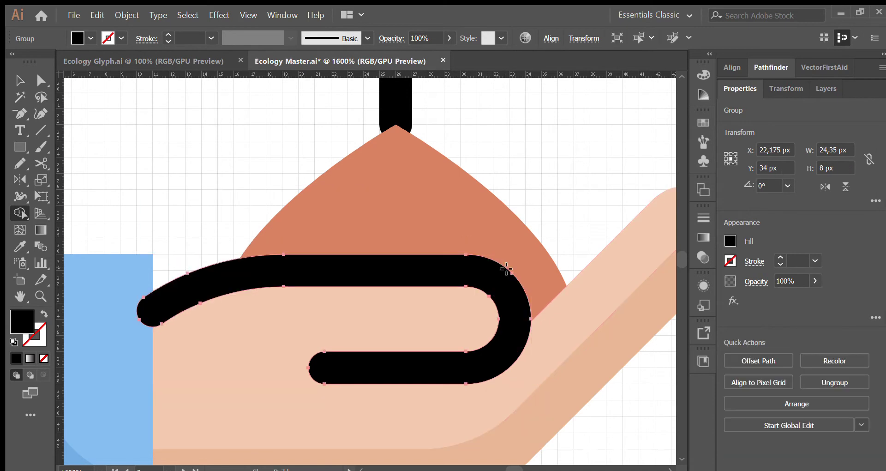
# Step: Delete the expanded black thumb outline lying over the hand
pyautogui.press('v')
pyautogui.click(558, 184)
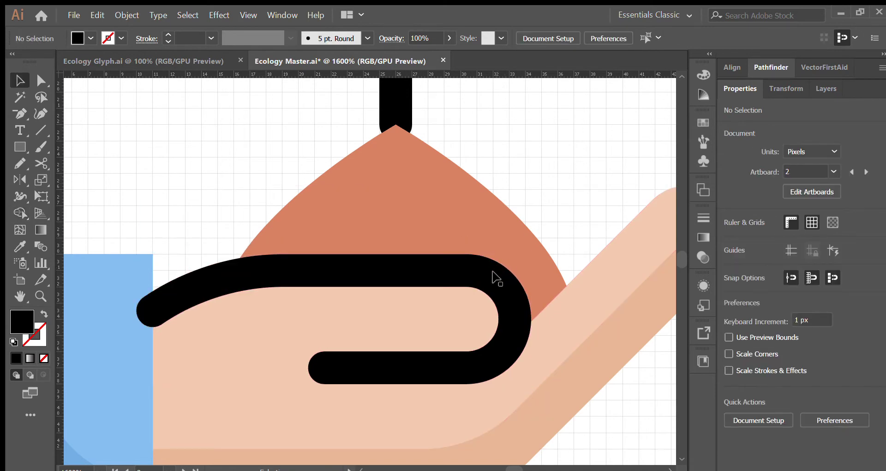
pyautogui.click(494, 276)
pyautogui.press('Delete')
# Step: Smooth the small notch at the hand's thumb tip by deleting its inner anchor point and removing the leftover curve handle
pyautogui.press('a')
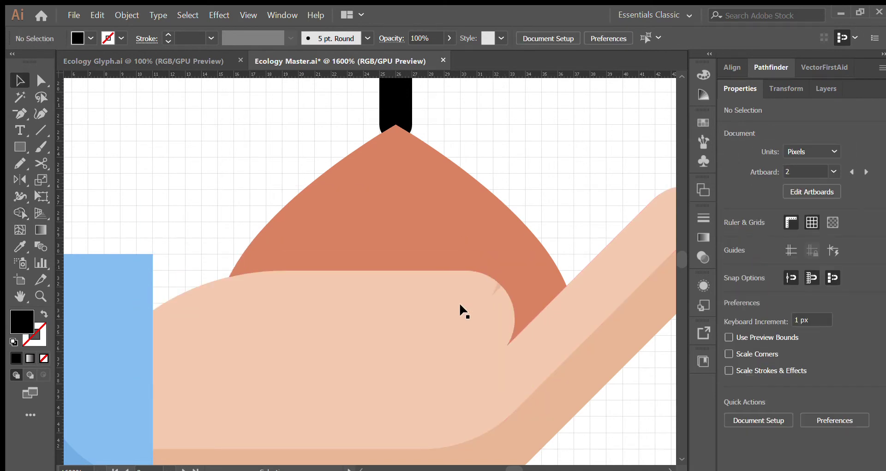
pyautogui.click(481, 304)
pyautogui.scroll(1, 501, 305)
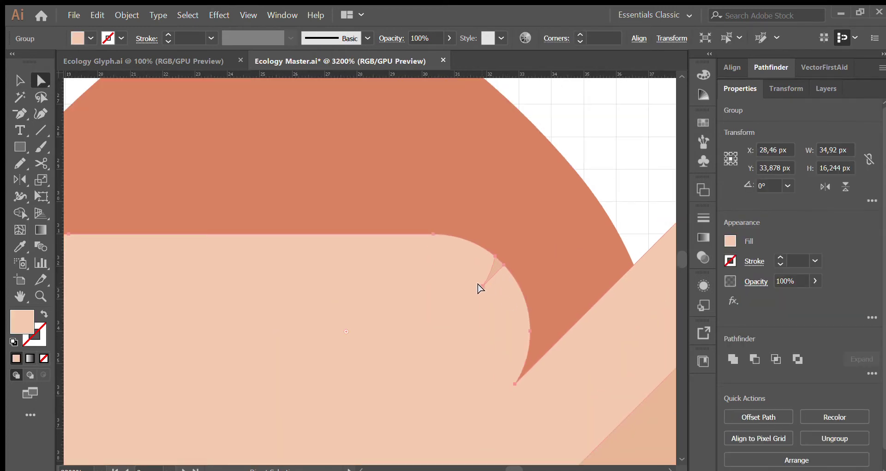
pyautogui.press('-')
pyautogui.click(482, 285)
pyautogui.scroll(2, 498, 270)
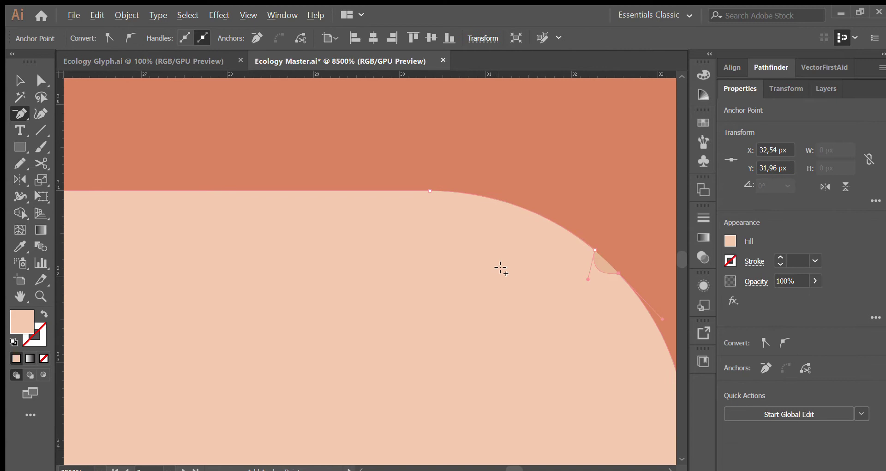
pyautogui.hotkey('shift', 'c')
pyautogui.click(585, 277)
pyautogui.scroll(-4, 502, 269)
pyautogui.press('v')
pyautogui.click(527, 216)
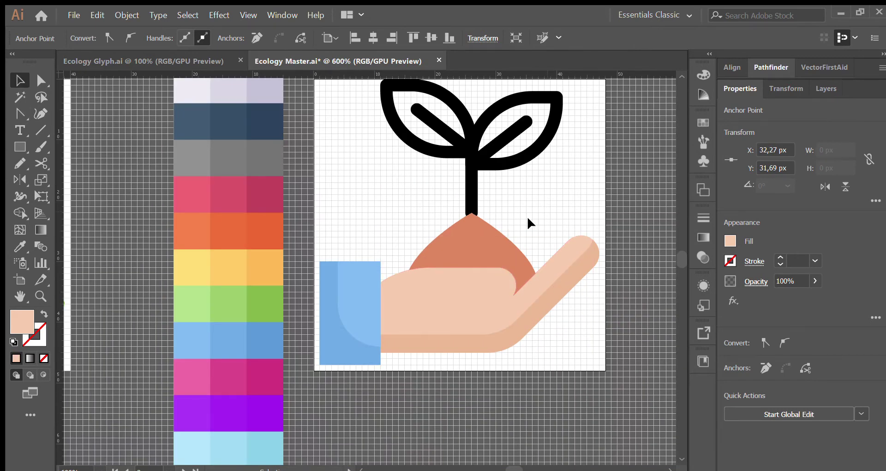
# Step: Paste the expanded thumb outline in front again and move it up 1 px
pyautogui.keyDown('alt'); pyautogui.scroll(2, 526, 217); pyautogui.keyUp('alt')
pyautogui.hotkey('ctrl', 'f')
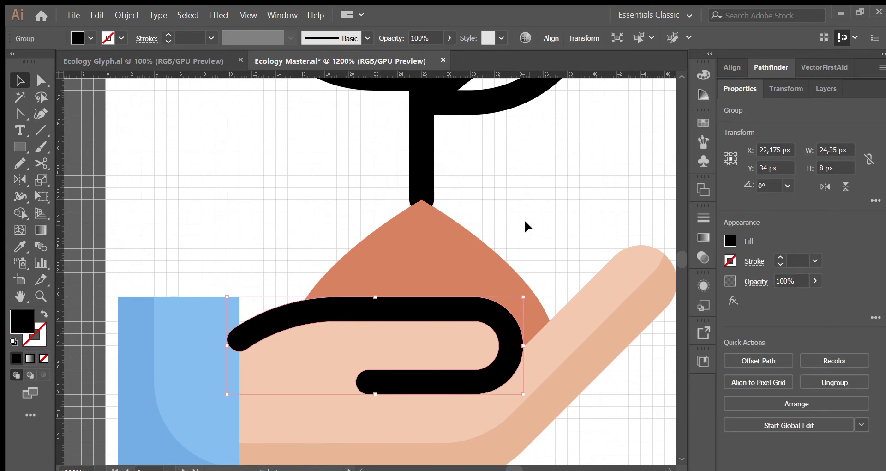
pyautogui.press('Up')
pyautogui.scroll(-2, 467, 226)
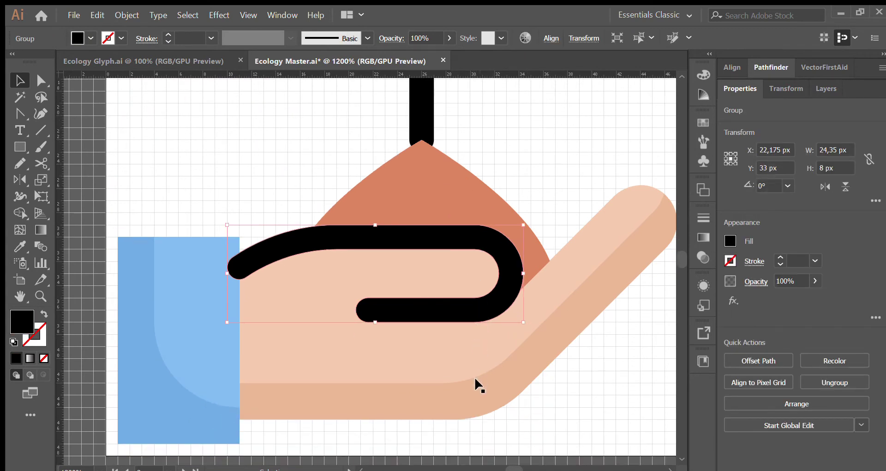
# Step: Trim away the thumb outline outside the hand with Shape Builder and delete the leftover sliver near the cuff
pyautogui.keyDown('shift'); pyautogui.click(474, 395); pyautogui.keyUp('shift')
pyautogui.click(19, 212)
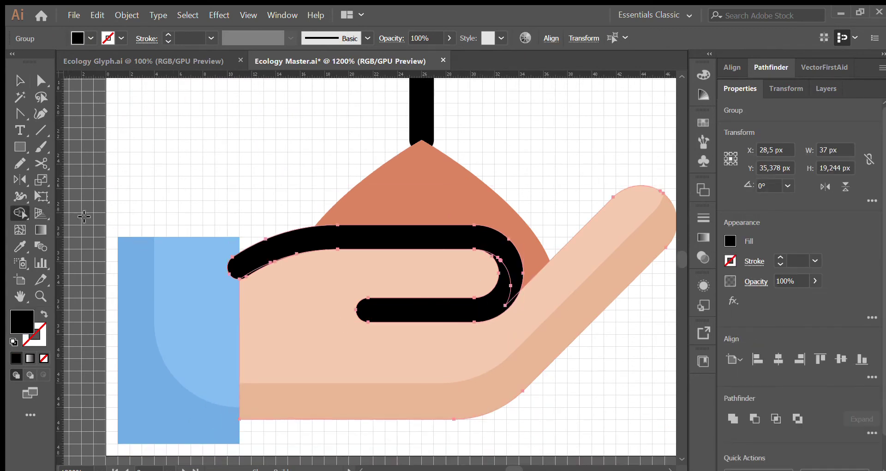
pyautogui.keyDown('alt'); pyautogui.click(503, 245); pyautogui.keyUp('alt')
pyautogui.press('v')
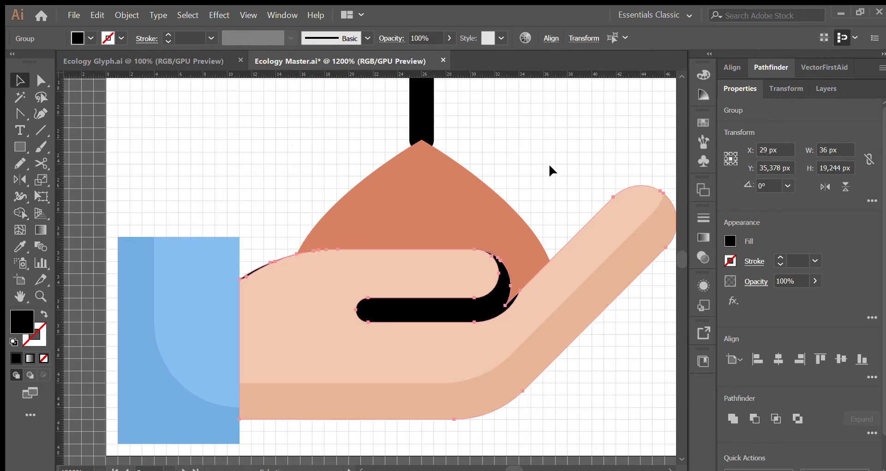
pyautogui.click(549, 163)
pyautogui.click(256, 266)
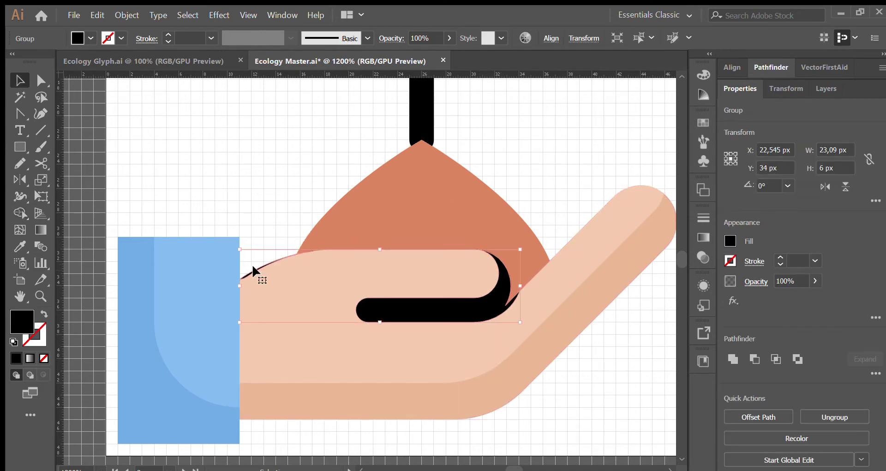
pyautogui.doubleClick(255, 266)
pyautogui.press('Delete')
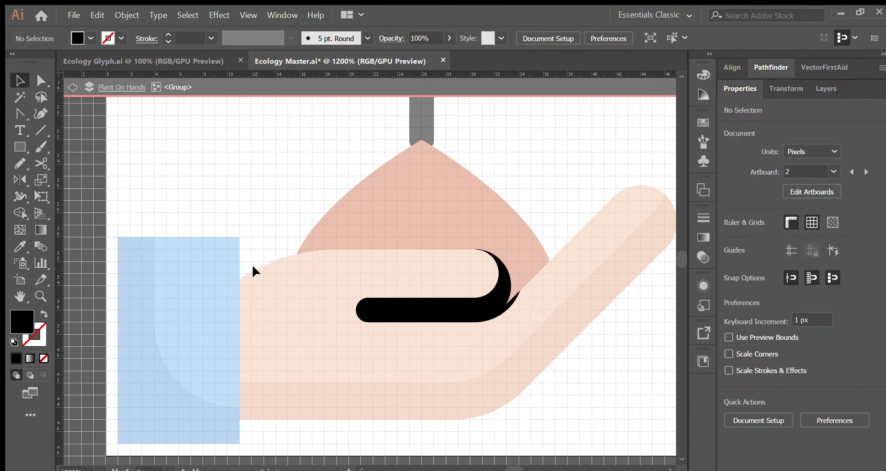
# Step: Remove the pointed anchor where the black thumb shadow overlaps the raised finger, and exit isolation mode
pyautogui.click(495, 308)
pyautogui.keyDown('alt'); pyautogui.scroll(3, 513, 293); pyautogui.keyUp('alt')
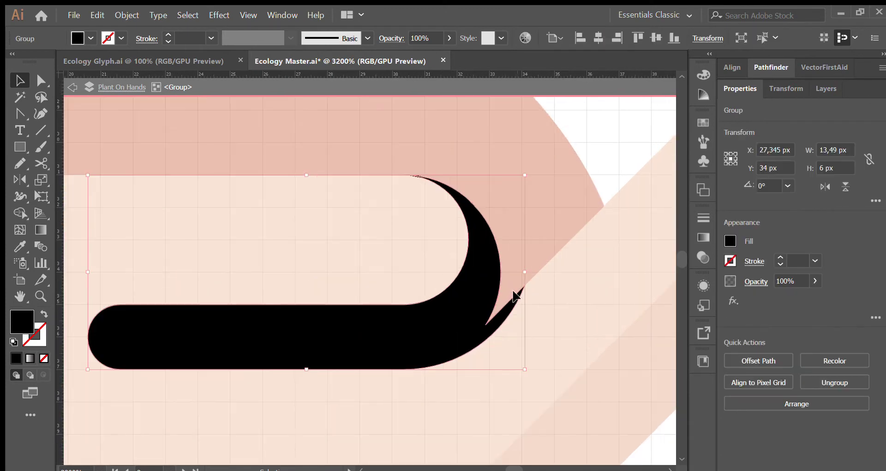
pyautogui.press('a')
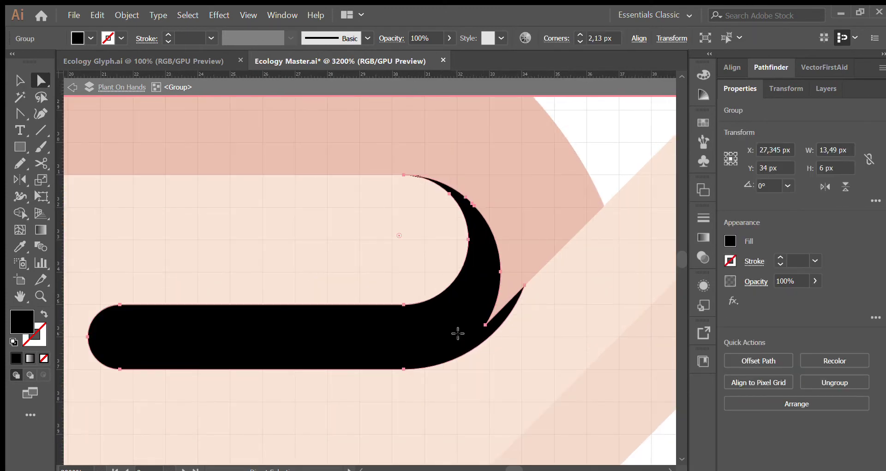
pyautogui.press('-')
pyautogui.click(526, 286)
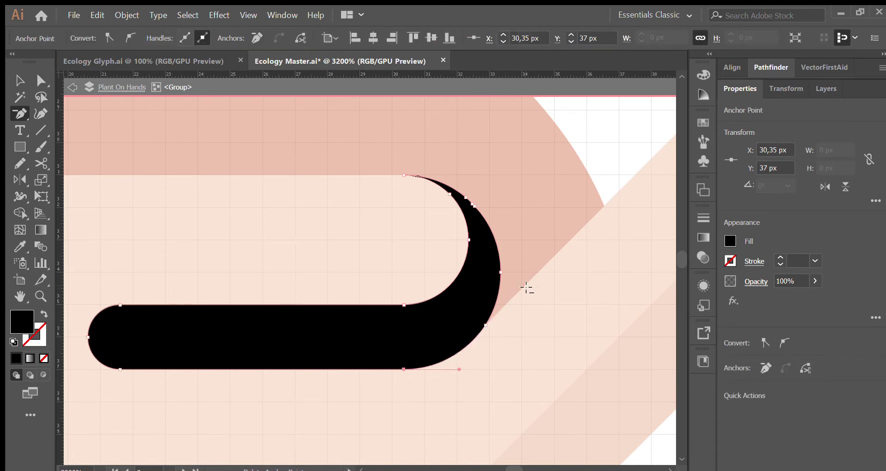
pyautogui.scroll(-4, 479, 299)
pyautogui.press('v')
pyautogui.doubleClick(508, 217)
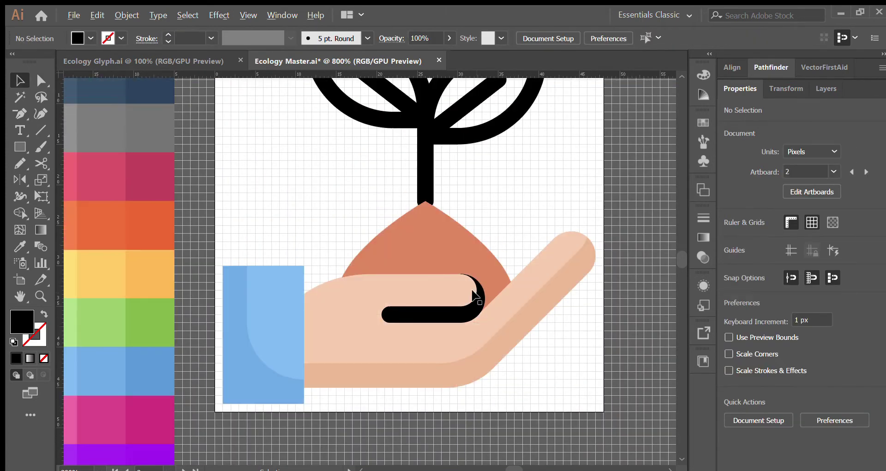
# Step: Fill the black thumb shadow with the darker skin tone sampled from the hand's lower band
pyautogui.click(466, 312)
pyautogui.press('i')
pyautogui.click(483, 356)
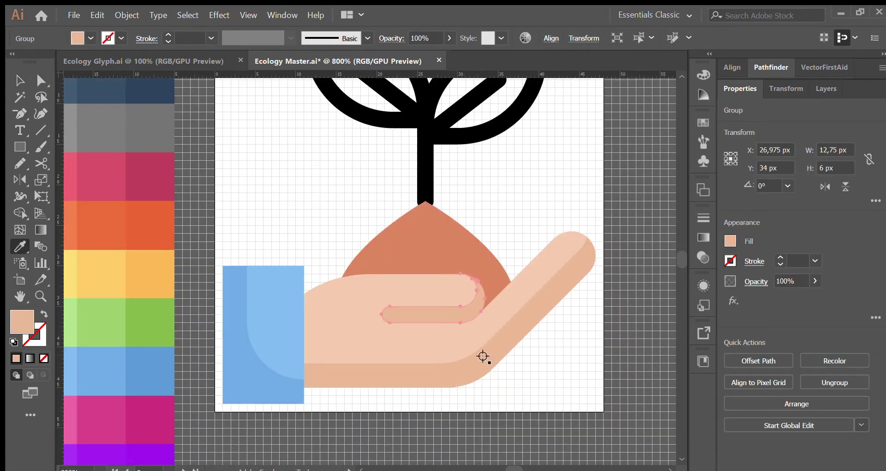
pyautogui.press('v')
pyautogui.click(534, 182)
pyautogui.scroll(-1, 505, 218)
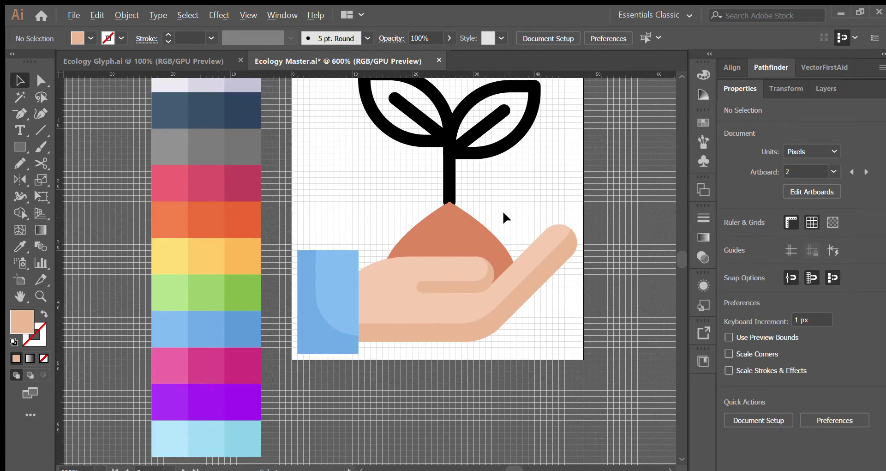
# Step: Extend the stem's lower end behind the soil mound and expand its 2 pt stroke into a filled shape
pyautogui.scroll(3, 490, 211)
pyautogui.moveTo(439, 178); pyautogui.dragTo(376, 158)
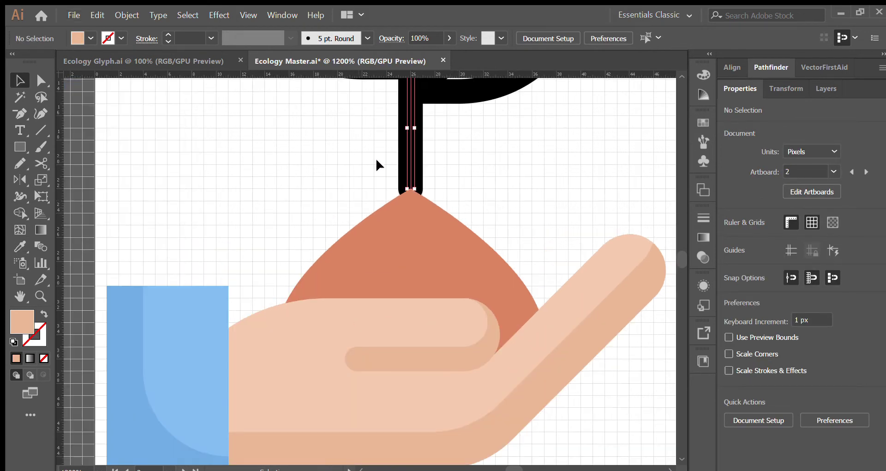
pyautogui.press('a')
pyautogui.click(408, 187)
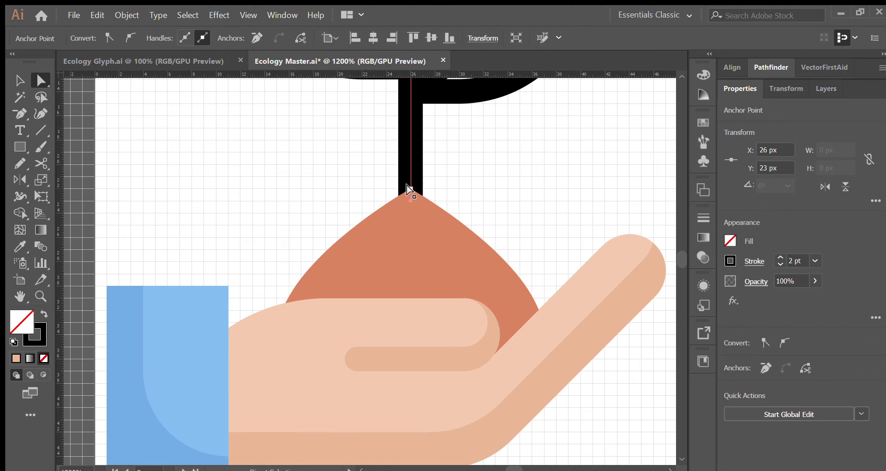
pyautogui.scroll(-3, 469, 190)
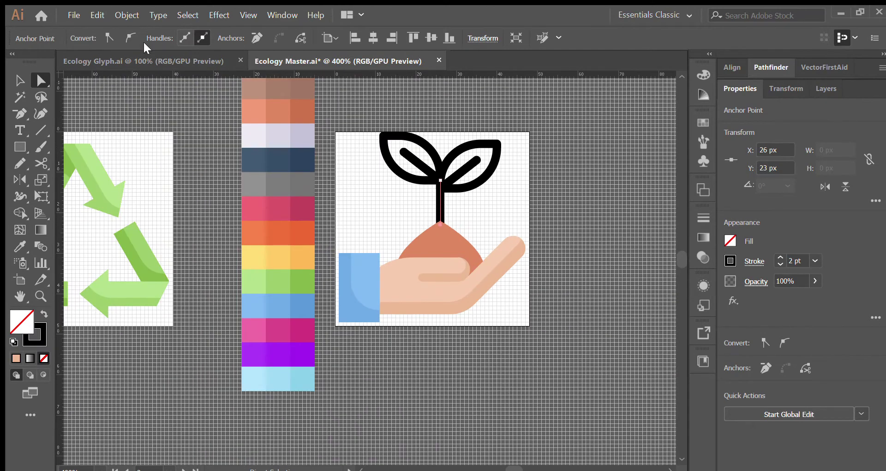
pyautogui.click(424, 344)
pyautogui.press('v')
pyautogui.click(473, 198)
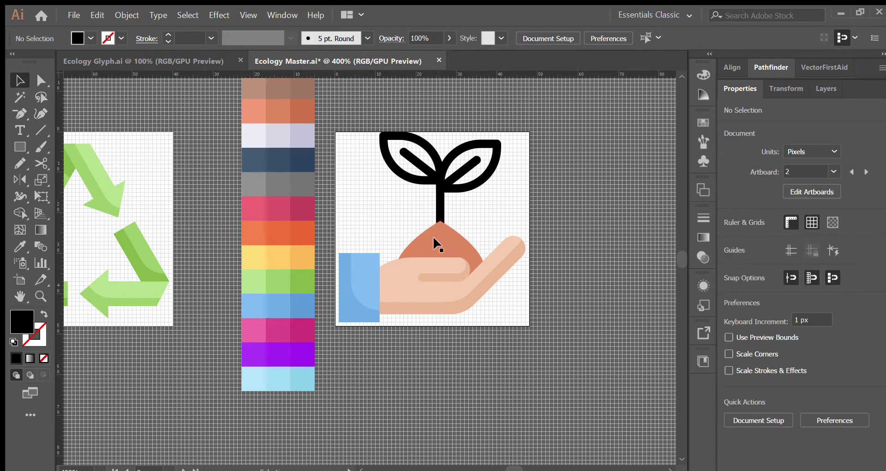
# Step: Draw an 18 × 9 px ellipse centred on the stem over the soil mound's peak
pyautogui.scroll(2, 435, 243)
pyautogui.press('l')
pyautogui.moveTo(396, 188); pyautogui.dragTo(488, 263)
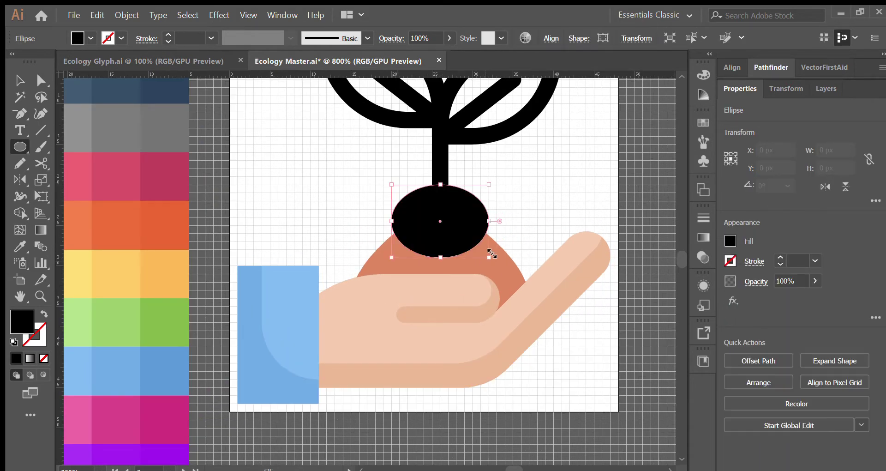
pyautogui.moveTo(489, 221); pyautogui.dragTo(512, 224)
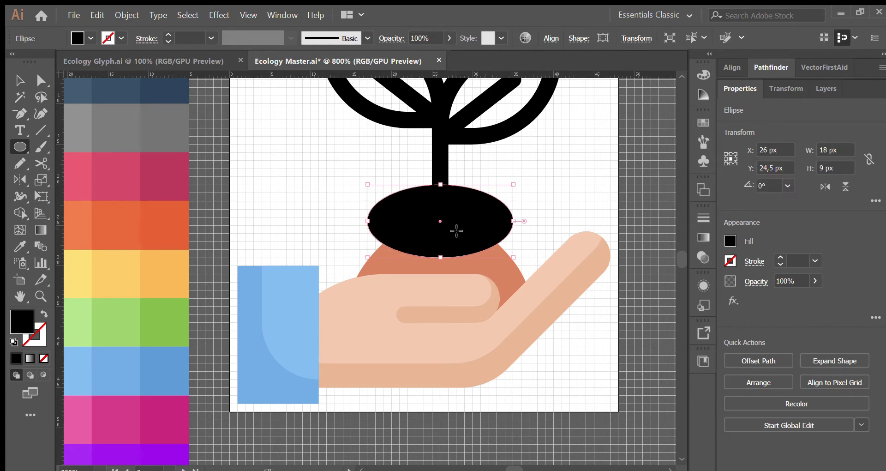
pyautogui.press('v')
pyautogui.moveTo(455, 223); pyautogui.dragTo(459, 229)
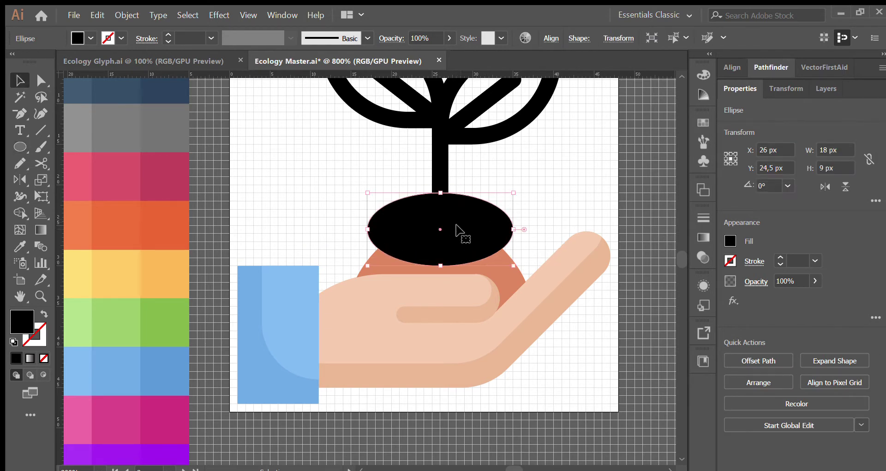
pyautogui.hotkey('ctrl', 'z')
# Step: Cut the ellipse against the soil mound with Shape Builder, removing the part outside and keeping the overlapping cap
pyautogui.keyDown('shift'); pyautogui.click(475, 262); pyautogui.keyUp('shift')
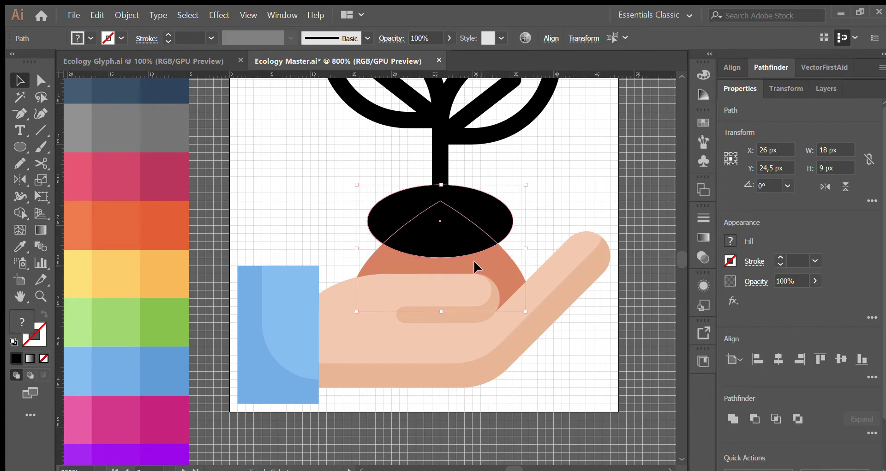
pyautogui.click(20, 214)
pyautogui.keyDown('alt'); pyautogui.click(469, 207); pyautogui.keyUp('alt')
pyautogui.scroll(-2, 478, 210)
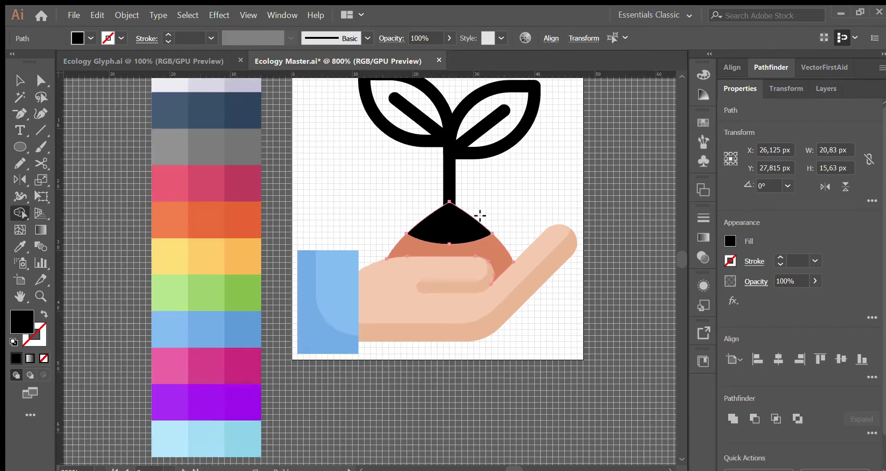
pyautogui.press('v')
pyautogui.click(504, 192)
# Step: Fill the mound's upper cap with the lightest terracotta from the color palette as a highlight
pyautogui.click(459, 221)
pyautogui.press('i')
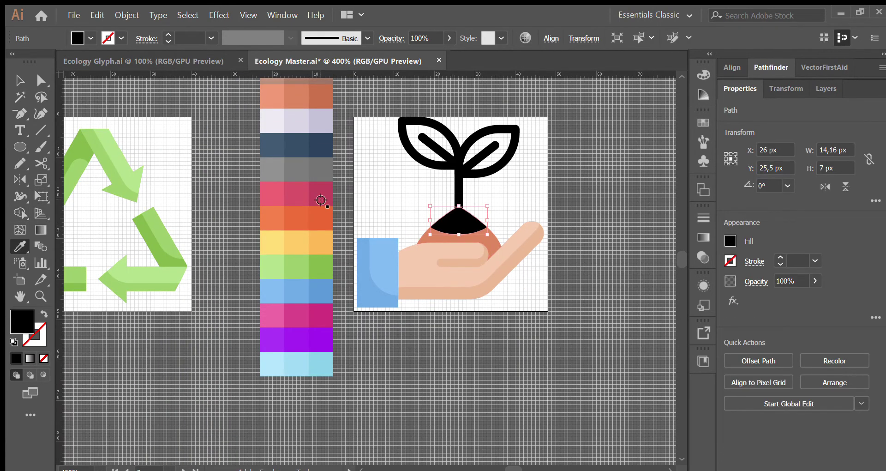
pyautogui.scroll(2, 290, 152)
pyautogui.scroll(2, 288, 150)
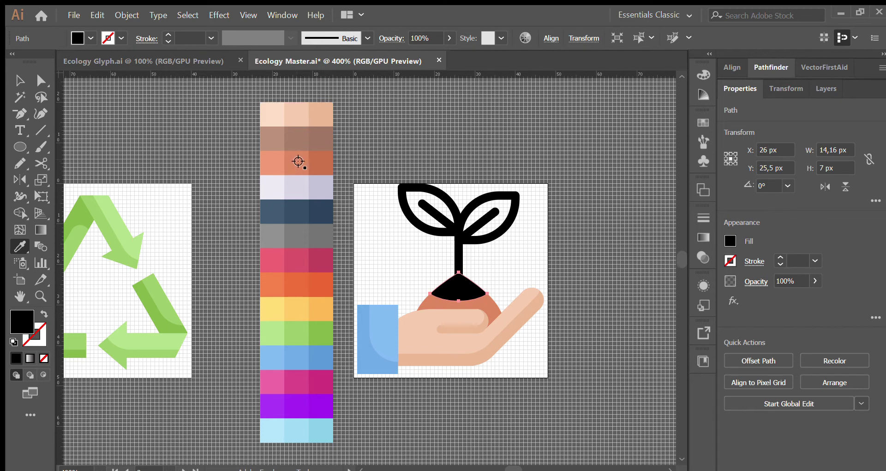
pyautogui.click(299, 162)
pyautogui.click(269, 164)
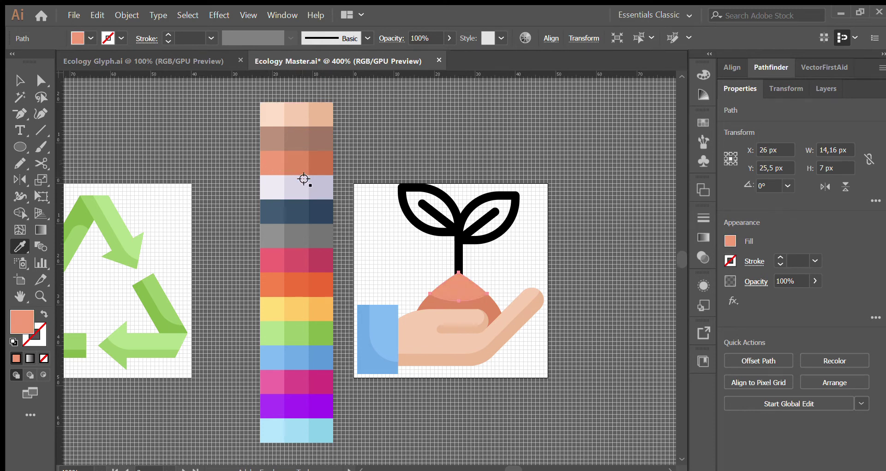
pyautogui.press('v')
pyautogui.click(480, 254)
# Step: Fill both leaf outlines with the palette's middle green and send them behind the veins and stem
pyautogui.click(459, 253)
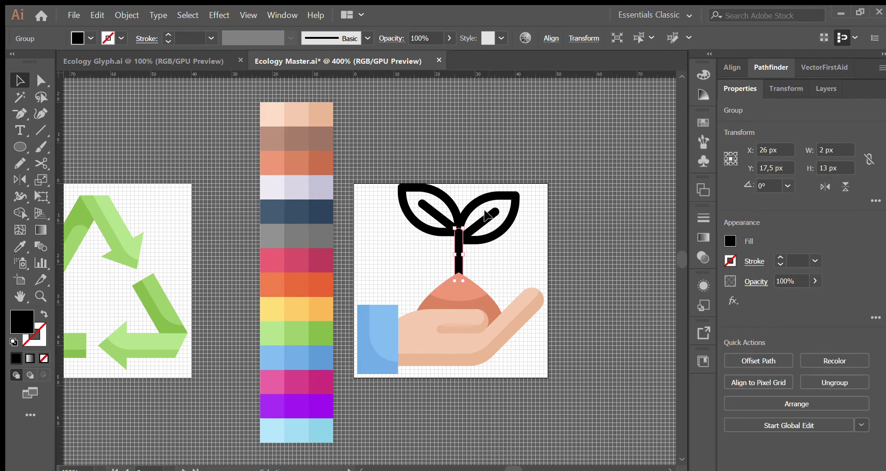
pyautogui.click(486, 195)
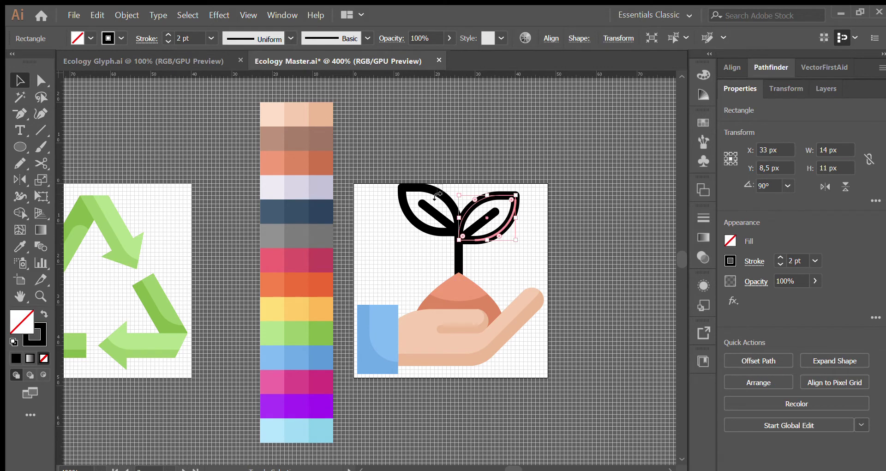
pyautogui.keyDown('shift'); pyautogui.click(437, 196); pyautogui.keyUp('shift')
pyautogui.press('i')
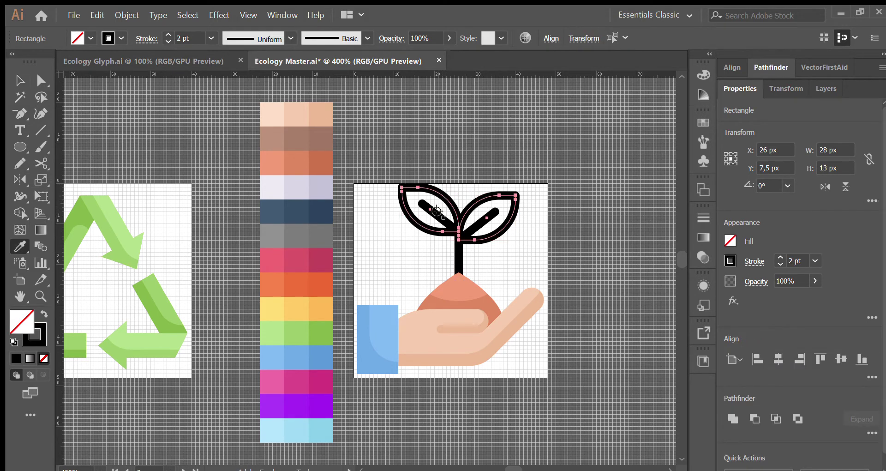
pyautogui.click(304, 336)
pyautogui.press('v')
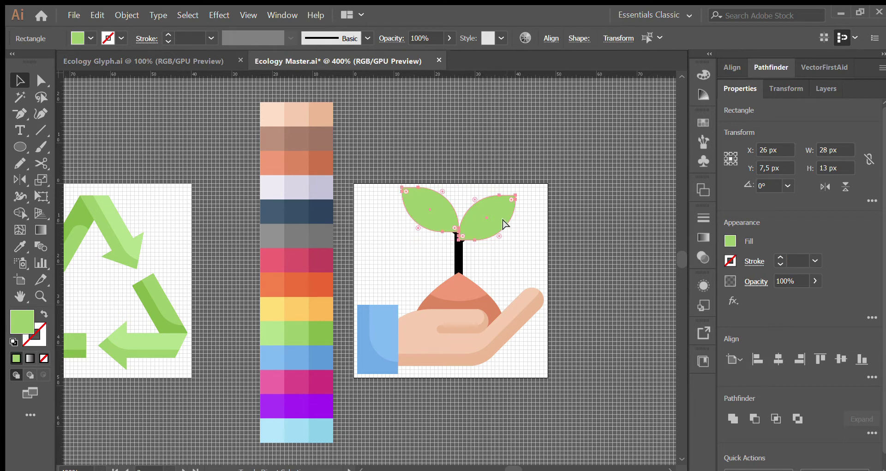
pyautogui.hotkey('ctrl', 'shift', '[')
# Step: Duplicate both green leaves 3 px straight up so that the copies overlap the originals
pyautogui.moveTo(496, 220); pyautogui.dragTo(500, 215)
pyautogui.scroll(3, 469, 240)
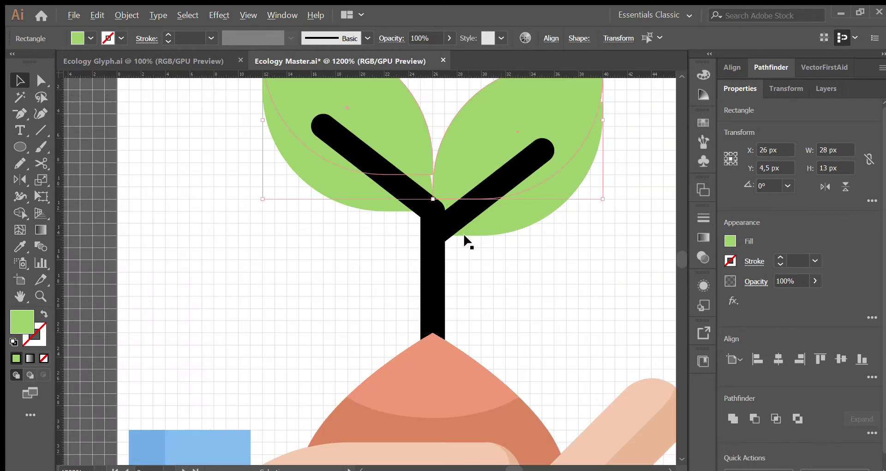
pyautogui.scroll(-2, 396, 223)
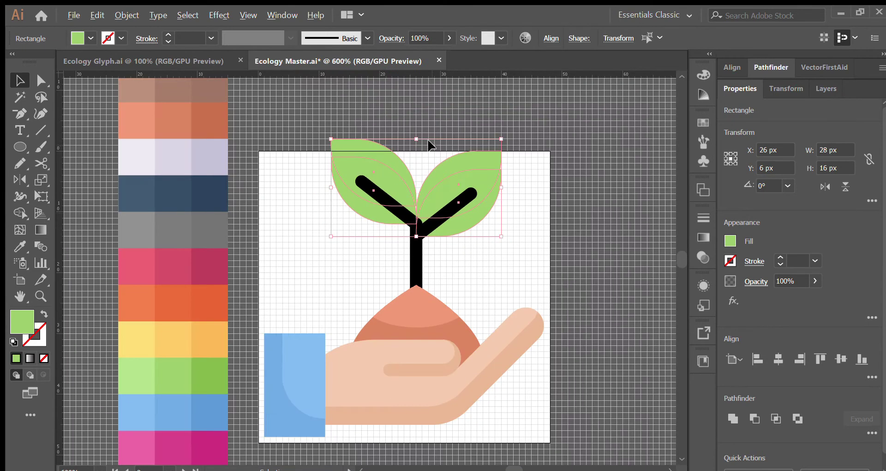
# Step: Remove the parts of the leaf copies protruding above the original leaves with Shape Builder, keeping the overlapping areas
pyautogui.scroll(1, 430, 145)
pyautogui.click(20, 214)
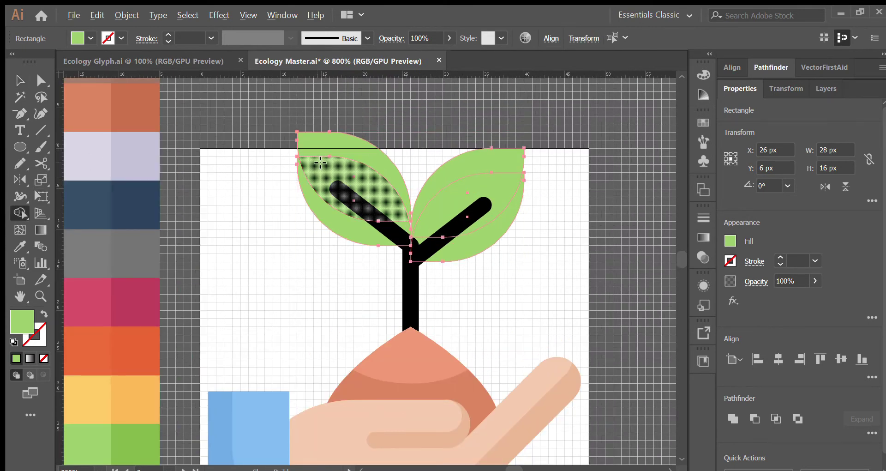
pyautogui.keyDown('alt'); pyautogui.click(342, 141); pyautogui.keyUp('alt')
pyautogui.keyDown('alt'); pyautogui.click(479, 155); pyautogui.keyUp('alt')
pyautogui.scroll(-1, 477, 158)
pyautogui.press('v')
pyautogui.click(447, 148)
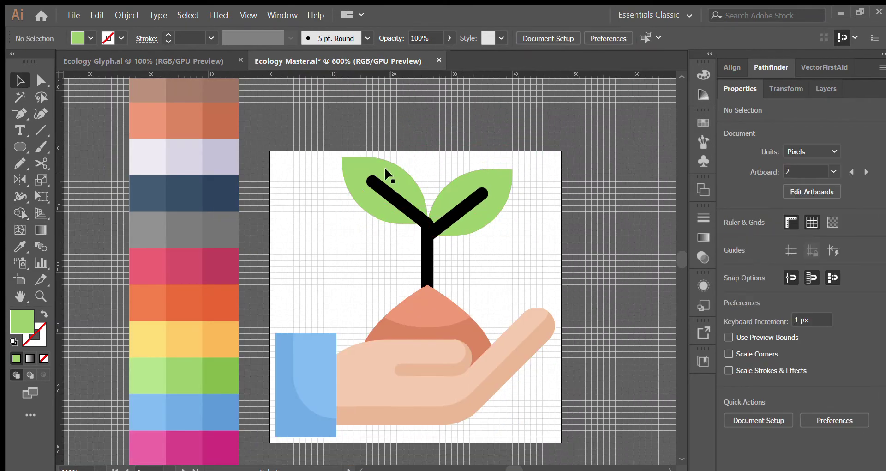
# Step: Fill the upper overlap area of both leaves with the palette's lightest green as a highlight
pyautogui.click(386, 172)
pyautogui.keyDown('shift'); pyautogui.click(475, 172); pyautogui.keyUp('shift')
pyautogui.press('i')
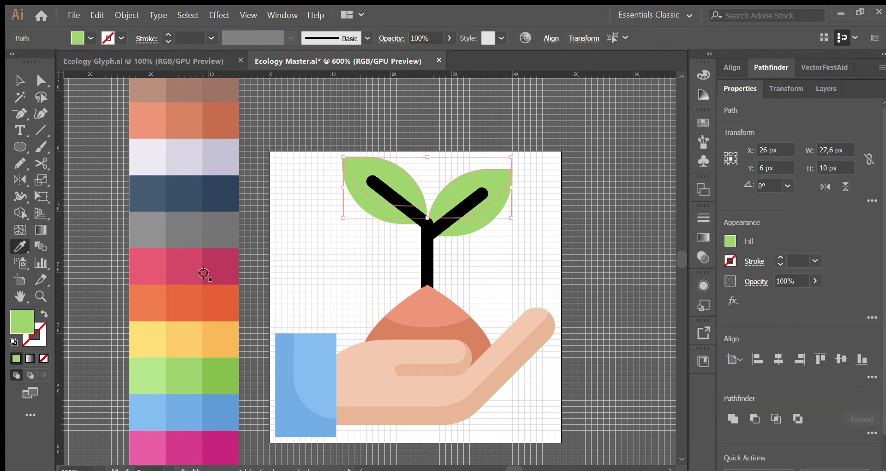
pyautogui.click(158, 366)
pyautogui.press('v')
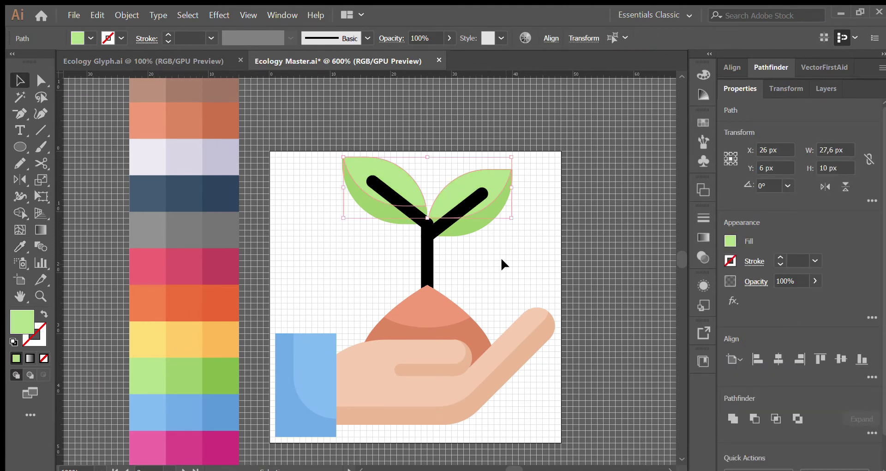
pyautogui.click(500, 256)
# Step: Expand the leaf veins and stem into shapes and fill them with the palette's darkest green
pyautogui.moveTo(383, 144); pyautogui.dragTo(468, 234)
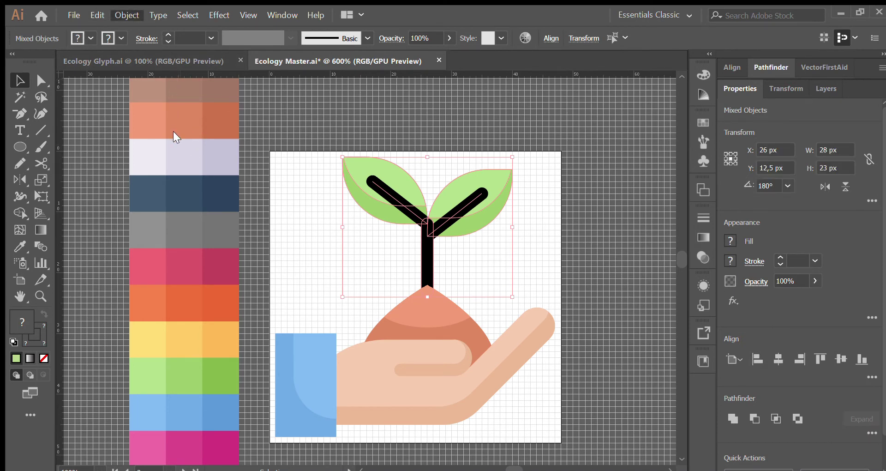
pyautogui.click(500, 253)
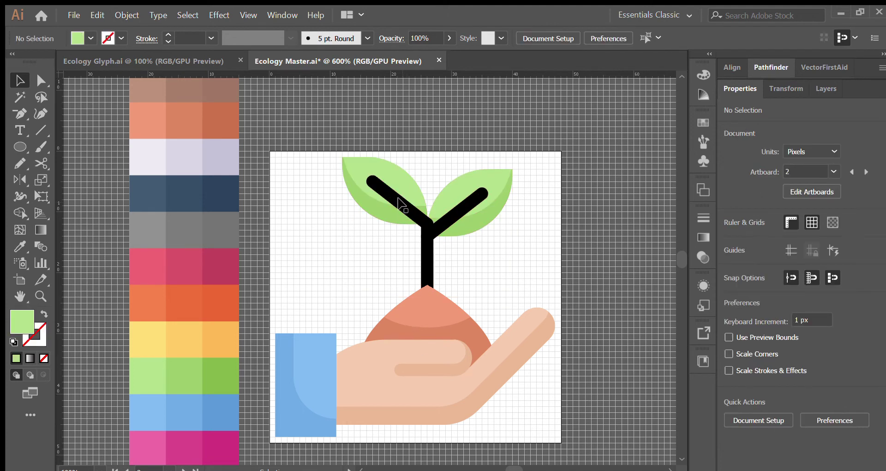
pyautogui.click(456, 211)
pyautogui.keyDown('shift'); pyautogui.click(428, 260); pyautogui.keyUp('shift')
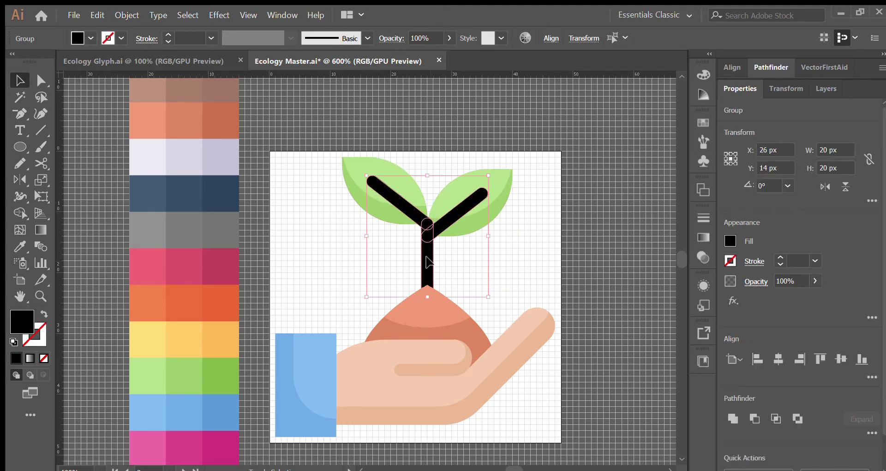
pyautogui.press('i')
pyautogui.click(216, 372)
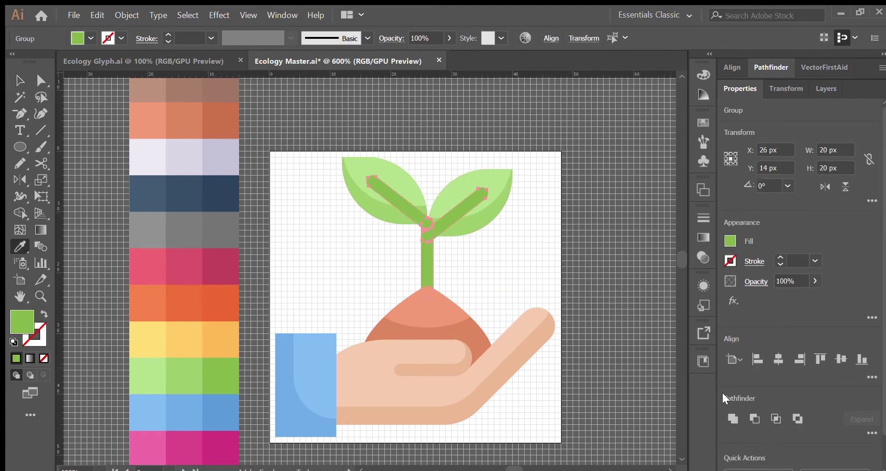
pyautogui.press('v')
pyautogui.click(512, 271)
# Step: Move the color palette swatches into the gap between the plant icon and the factory icon
pyautogui.scroll(-3, 487, 261)
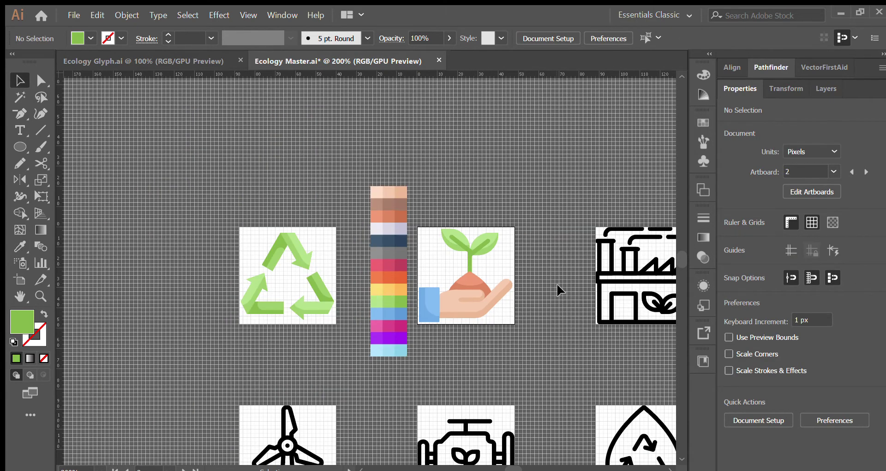
pyautogui.moveTo(579, 296); pyautogui.dragTo(513, 288)
pyautogui.moveTo(325, 311); pyautogui.dragTo(503, 299)
# Step: Expand the dashed smoke lines above the factory chimneys into shapes and fill them with the palette's middle lavender-grey
pyautogui.scroll(2, 619, 207)
pyautogui.click(590, 237)
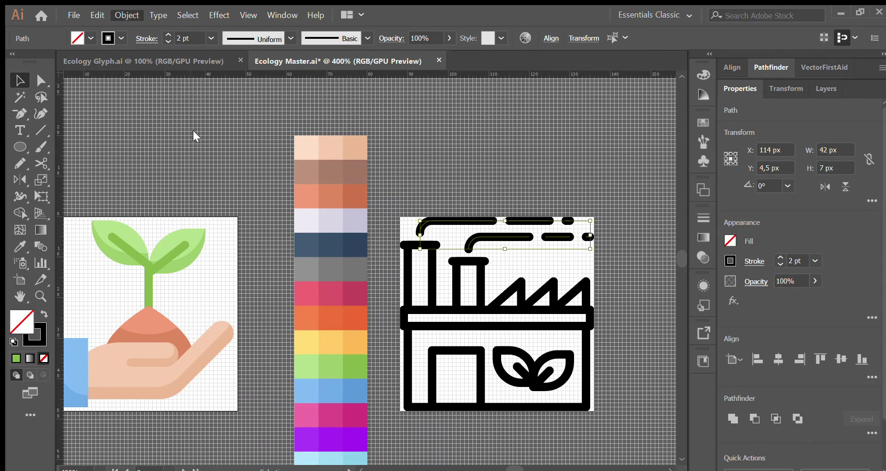
pyautogui.click(437, 349)
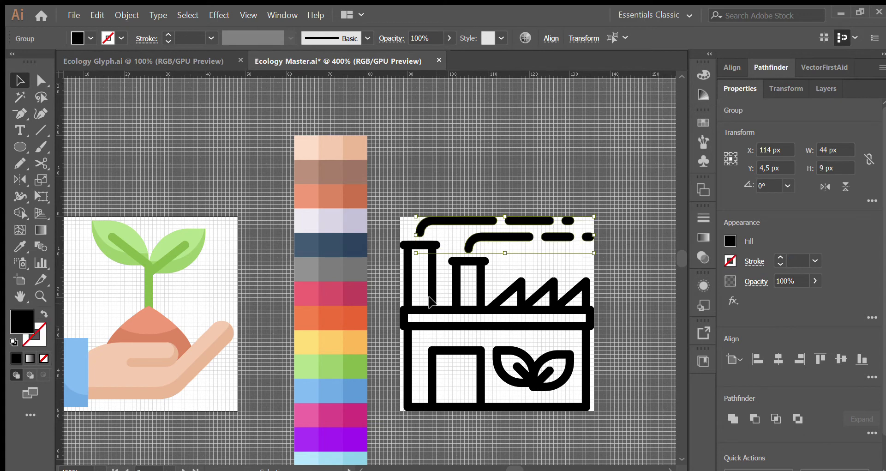
pyautogui.press('i')
pyautogui.scroll(-1, 333, 217)
pyautogui.click(329, 199)
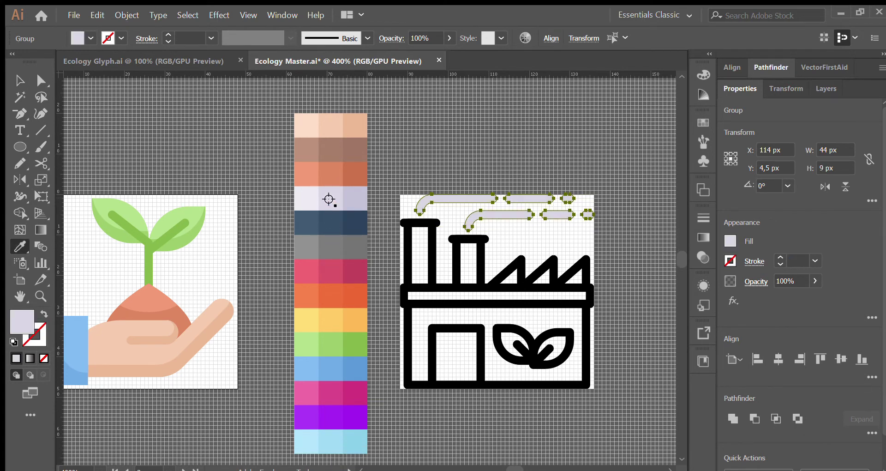
pyautogui.press('v')
pyautogui.click(469, 188)
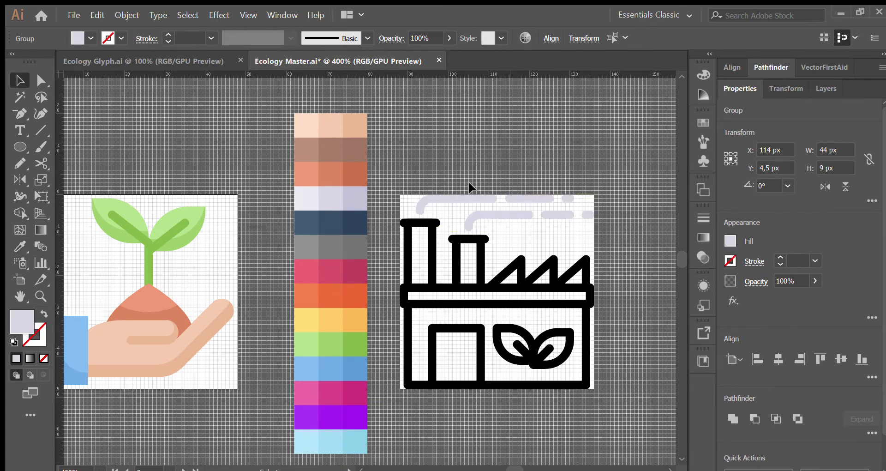
# Step: Fill both chimneys, the roof band and the factory's main wall with the palette's middle grey, without an outline
pyautogui.click(406, 245)
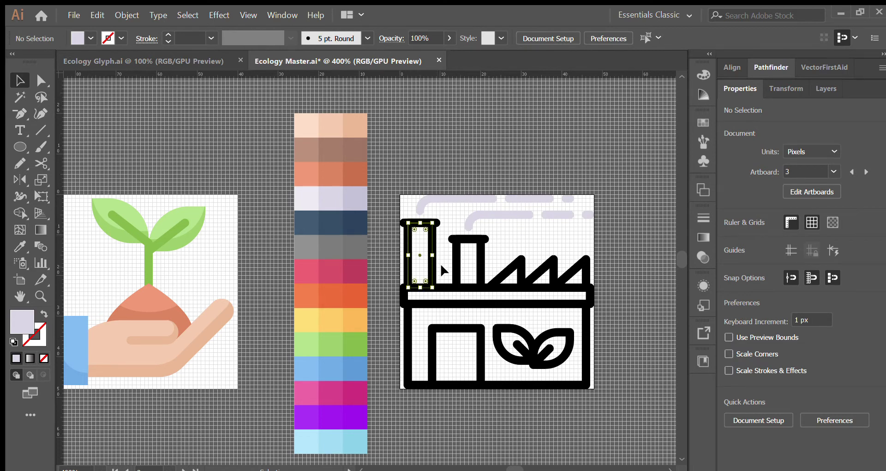
pyautogui.keyDown('shift'); pyautogui.click(483, 273); pyautogui.keyUp('shift')
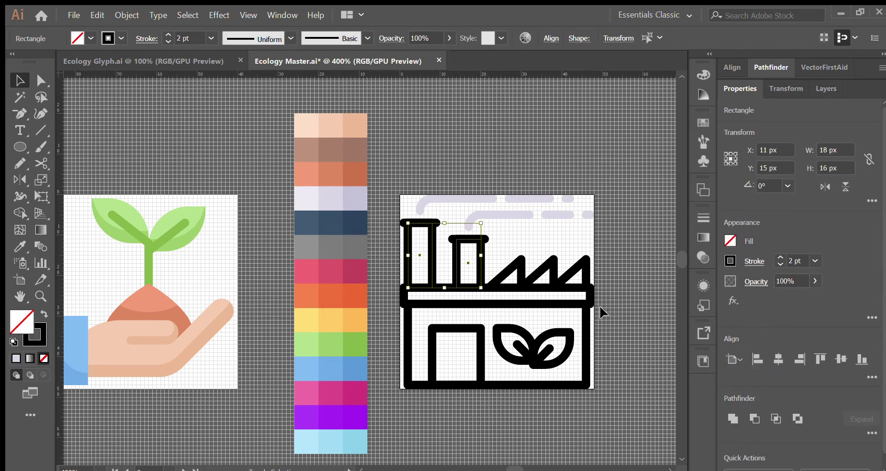
pyautogui.keyDown('shift'); pyautogui.click(586, 300); pyautogui.keyUp('shift')
pyautogui.press('i')
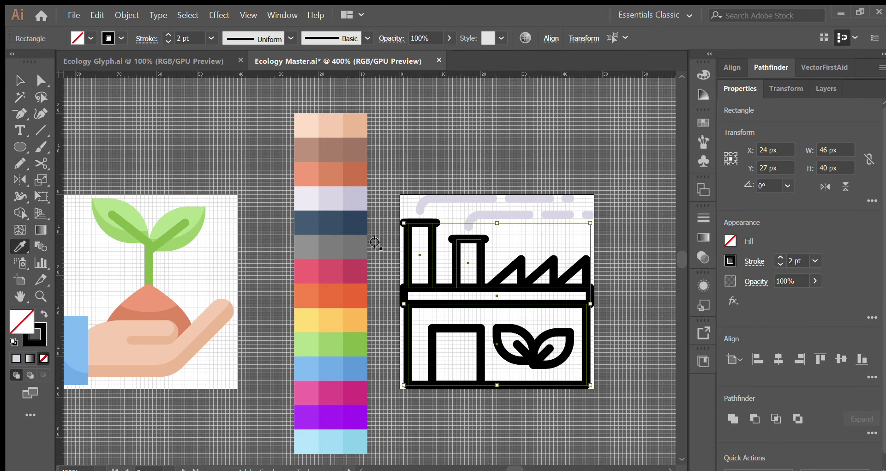
pyautogui.scroll(-1, 333, 234)
pyautogui.click(333, 236)
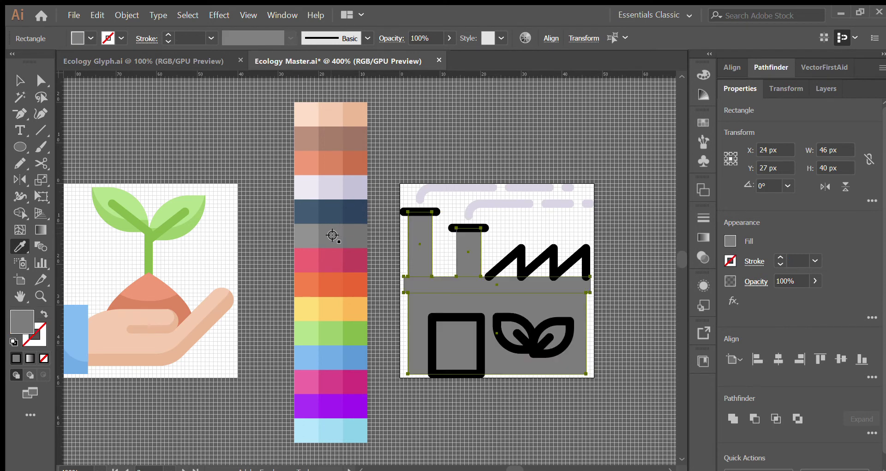
pyautogui.press('v')
pyautogui.click(627, 262)
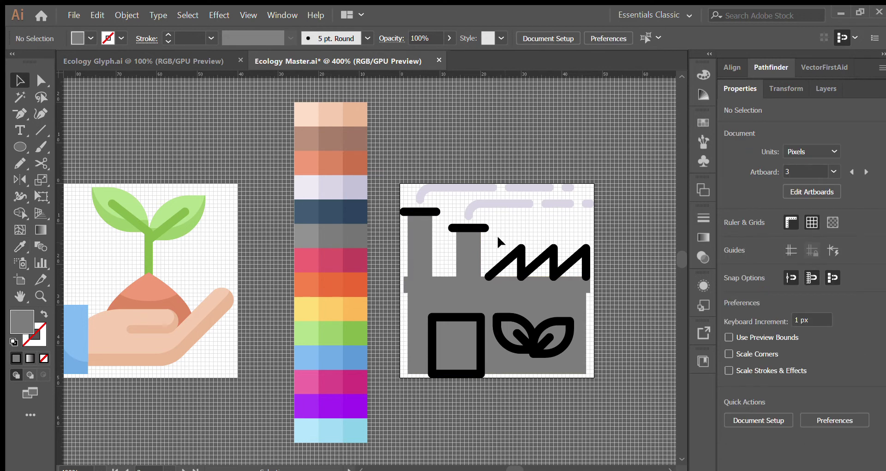
# Step: Expand the two chimney cap lines into shapes and fill them with the palette's lightest grey
pyautogui.click(487, 227)
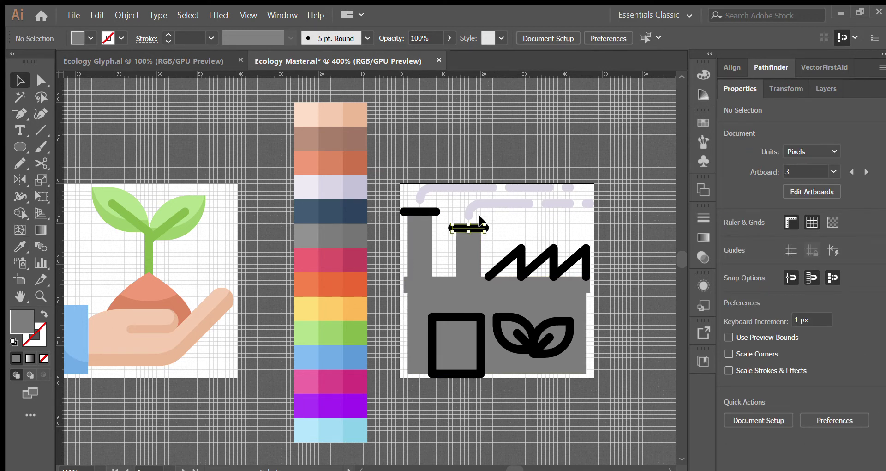
pyautogui.keyDown('shift'); pyautogui.click(433, 208); pyautogui.keyUp('shift')
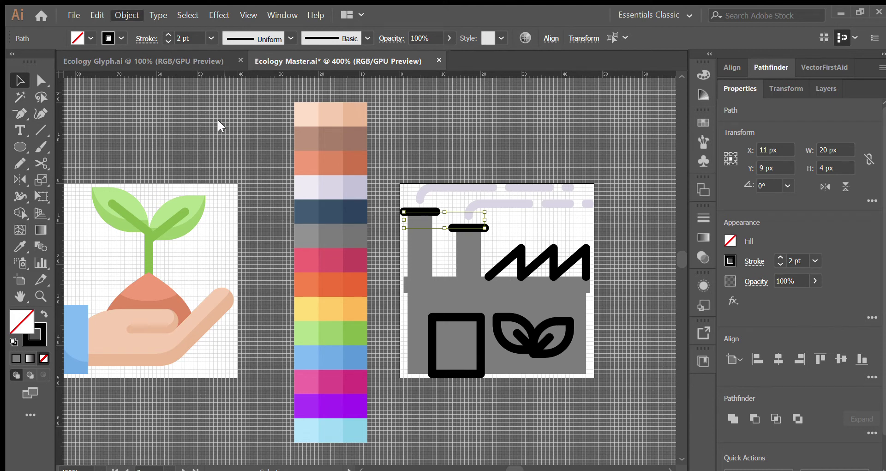
pyautogui.click(433, 342)
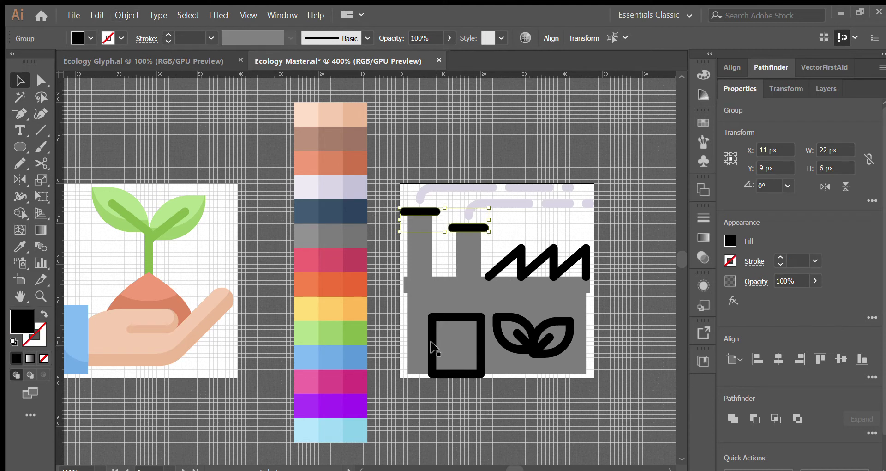
pyautogui.press('i')
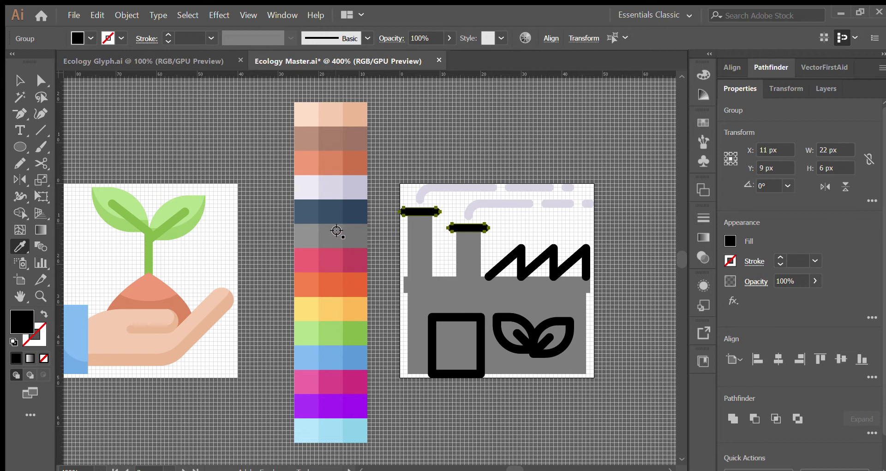
pyautogui.click(336, 231)
pyautogui.scroll(-1, 337, 231)
pyautogui.press('v')
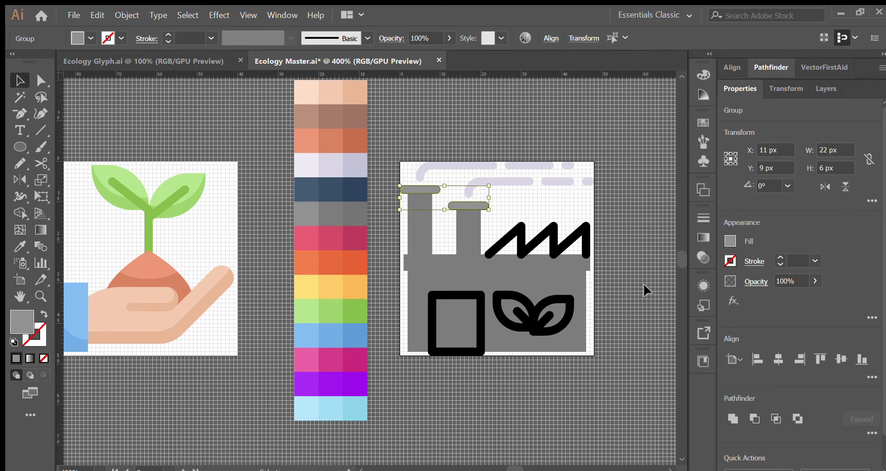
pyautogui.click(644, 286)
# Step: Fill the three sawtooth roof triangles with the palette's middle lavender-grey, without an outline
pyautogui.click(570, 229)
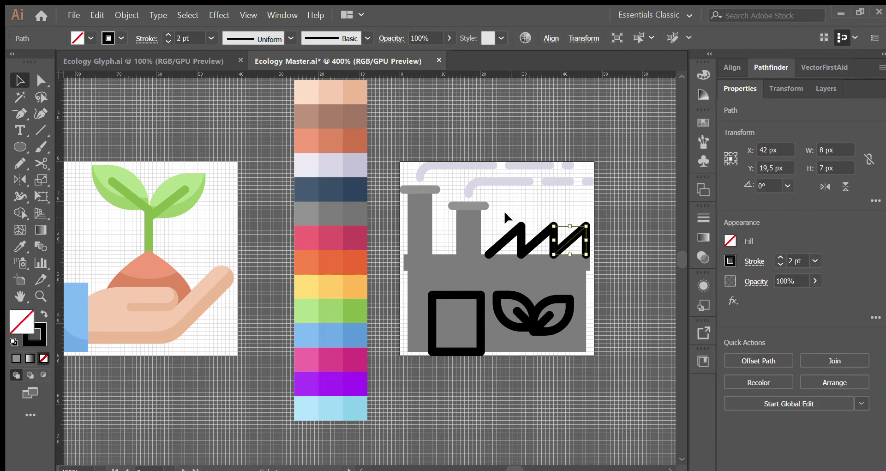
pyautogui.moveTo(505, 213); pyautogui.dragTo(602, 231)
pyautogui.press('i')
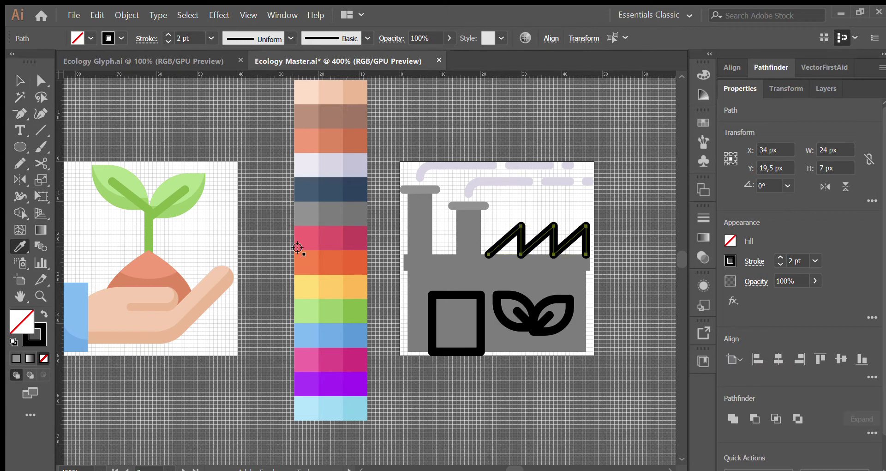
pyautogui.scroll(1, 333, 220)
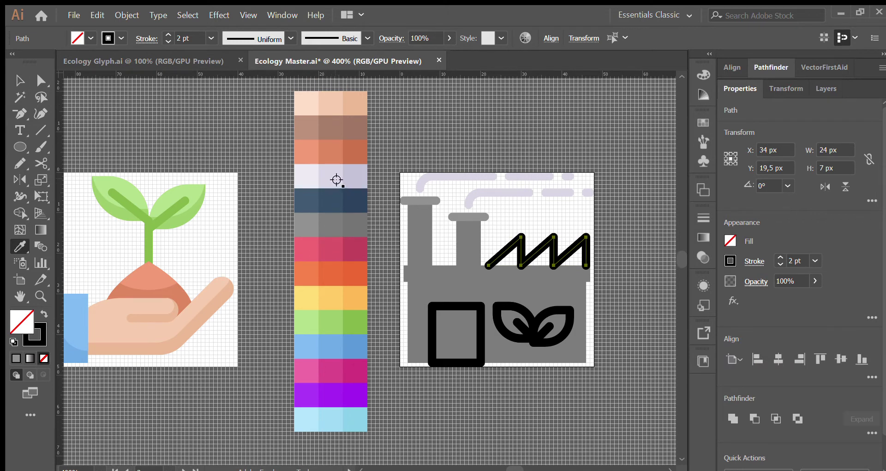
pyautogui.click(336, 180)
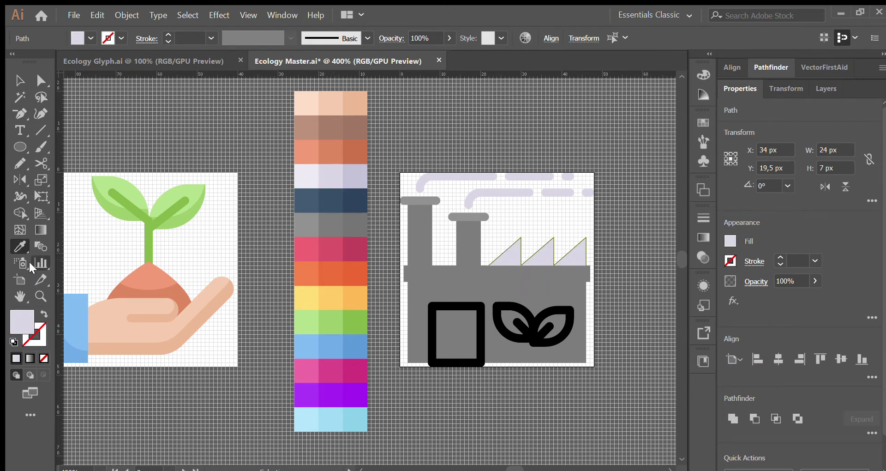
pyautogui.click(20, 213)
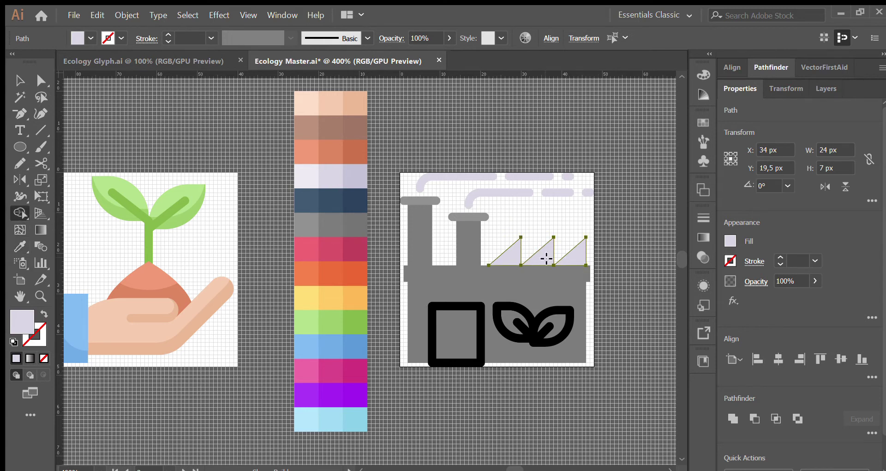
pyautogui.scroll(-1, 518, 254)
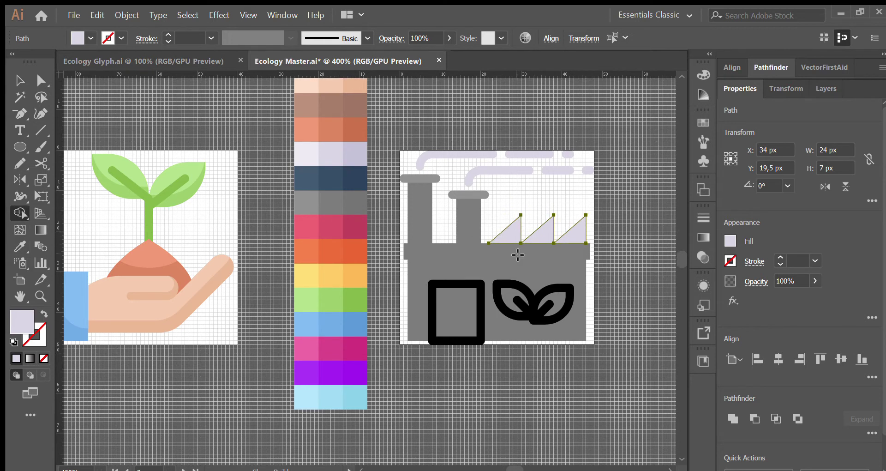
pyautogui.press('v')
pyautogui.click(619, 244)
# Step: Duplicate the roof band 2 px right and 2 px up, trimming the copy to its overlap with the original using Shape Builder
pyautogui.scroll(1, 470, 256)
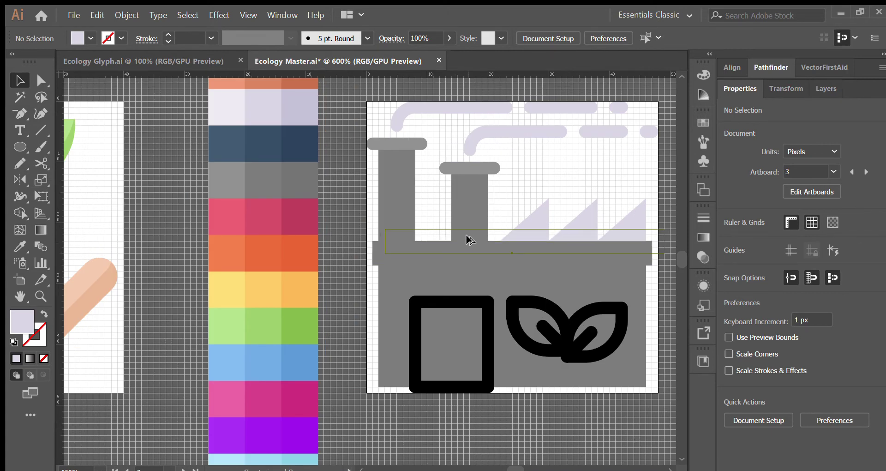
pyautogui.click(468, 236)
pyautogui.keyDown('shift'); pyautogui.click(376, 256); pyautogui.keyUp('shift')
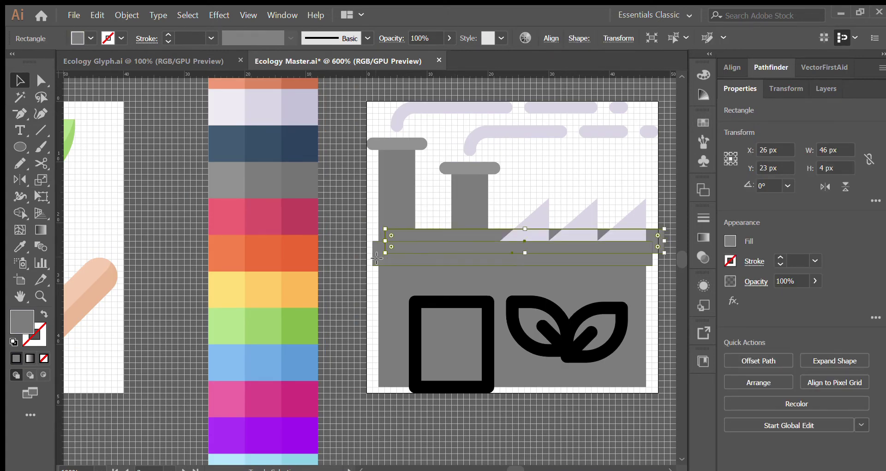
pyautogui.click(20, 213)
pyautogui.moveTo(409, 238); pyautogui.dragTo(434, 239)
pyautogui.scroll(-1, 434, 240)
pyautogui.press('v')
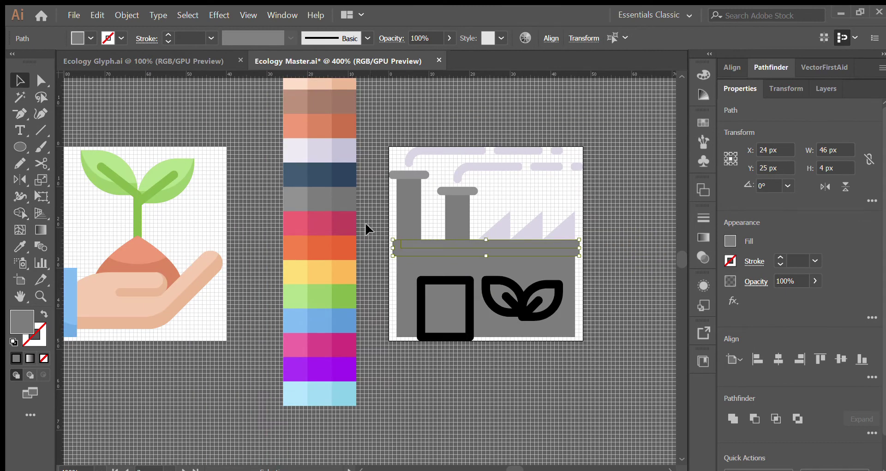
pyautogui.click(365, 223)
# Step: Fill the trimmed copy of the roof band with the palette's lightest grey as a highlight
pyautogui.scroll(1, 409, 241)
pyautogui.click(418, 244)
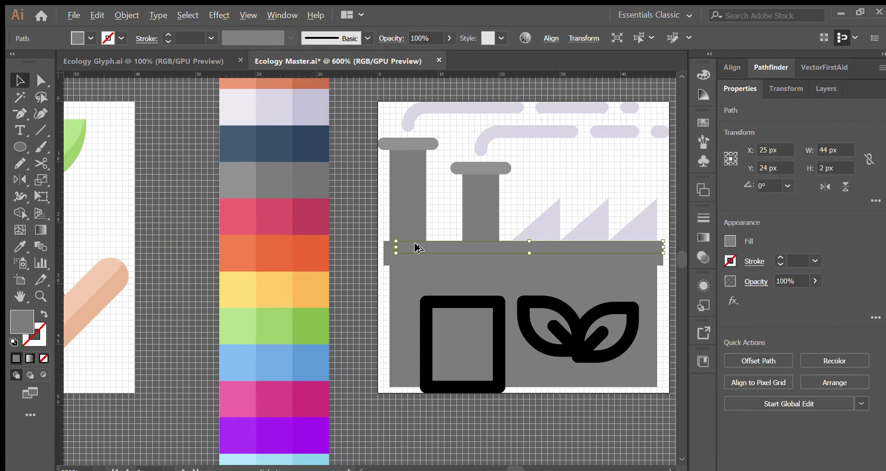
pyautogui.scroll(-2, 418, 246)
pyautogui.press('i')
pyautogui.click(341, 216)
pyautogui.scroll(5, 416, 251)
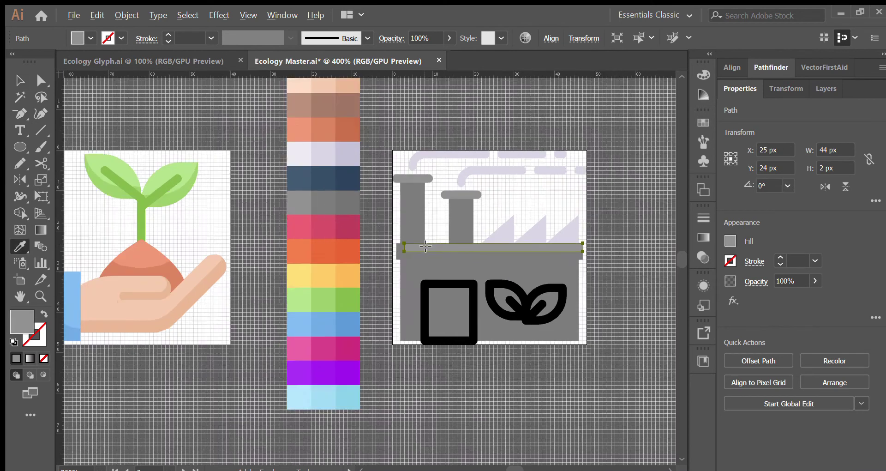
# Step: Fully round the lower-left corner of the roof band's light grey highlight
pyautogui.press('a')
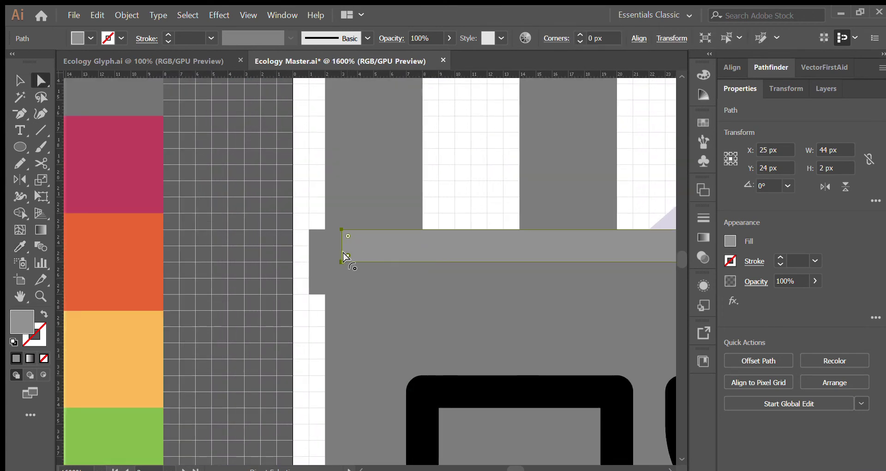
pyautogui.moveTo(344, 257); pyautogui.dragTo(529, 216)
pyautogui.click(463, 162)
pyautogui.scroll(-4, 376, 230)
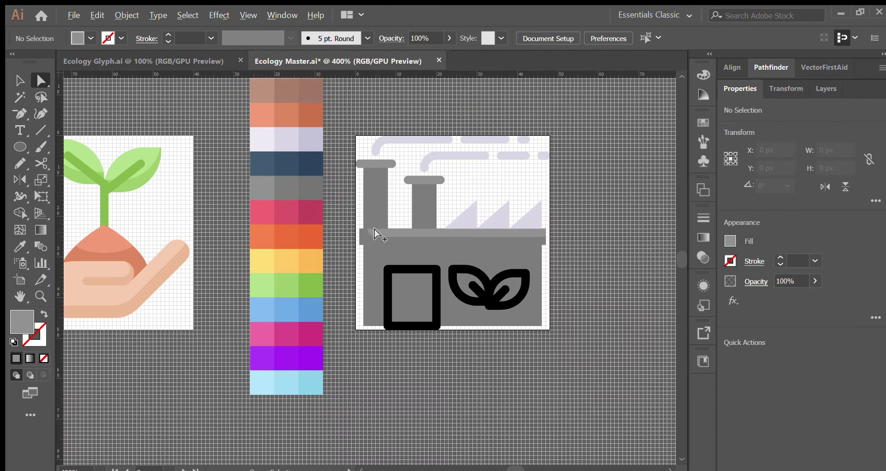
# Step: Duplicate the taller chimney 2 px right and 2 px up, trimming the copy to its overlap with the original using Shape Builder
pyautogui.scroll(2, 382, 196)
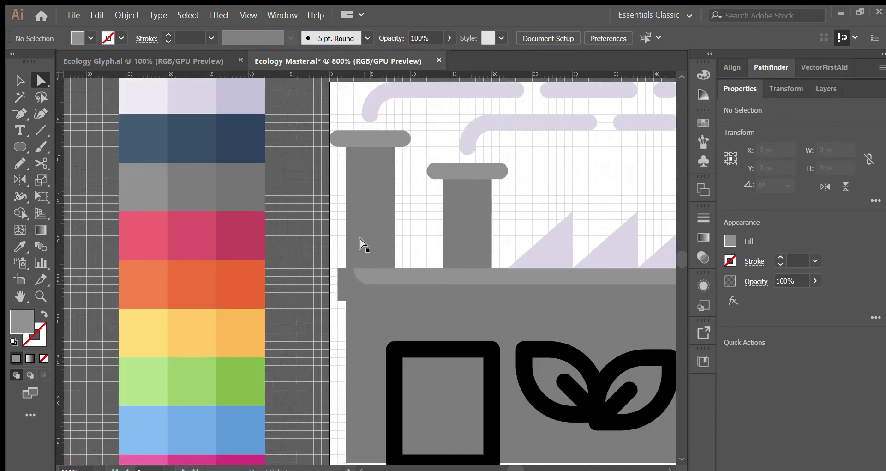
pyautogui.click(381, 228)
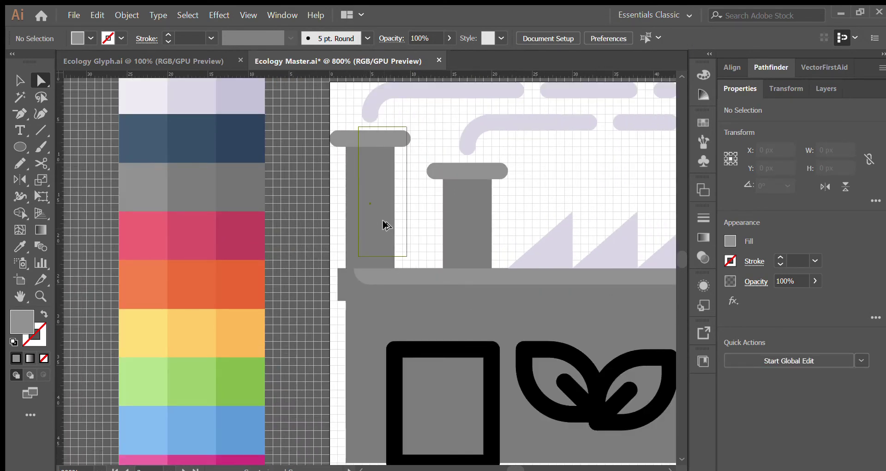
pyautogui.moveTo(386, 220); pyautogui.dragTo(383, 221)
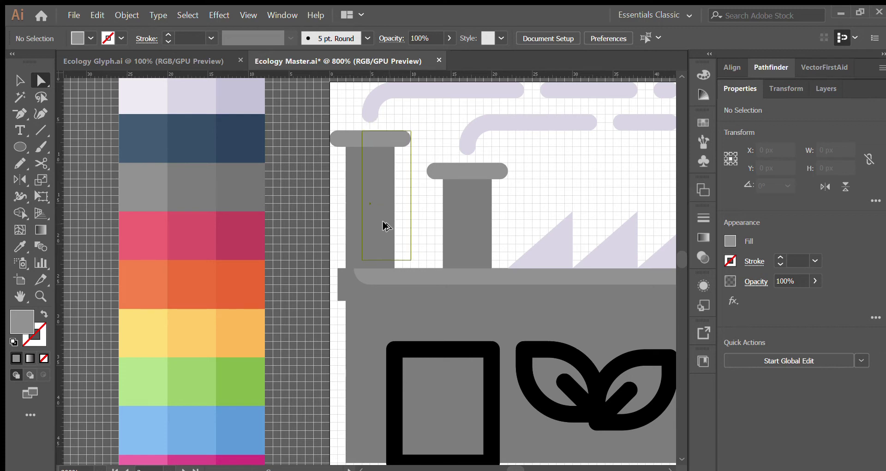
pyautogui.press('Up')
pyautogui.press('Up')
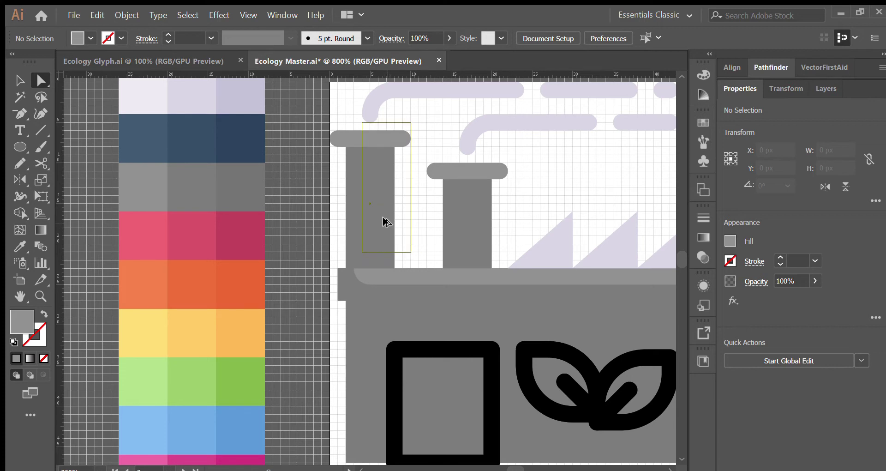
pyautogui.keyDown('shift'); pyautogui.click(364, 247); pyautogui.keyUp('shift')
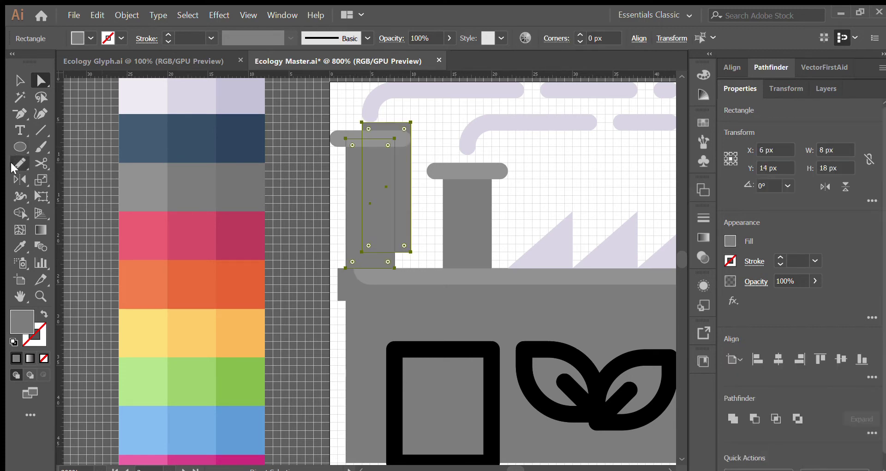
pyautogui.click(20, 213)
pyautogui.keyDown('alt'); pyautogui.click(403, 165); pyautogui.keyUp('alt')
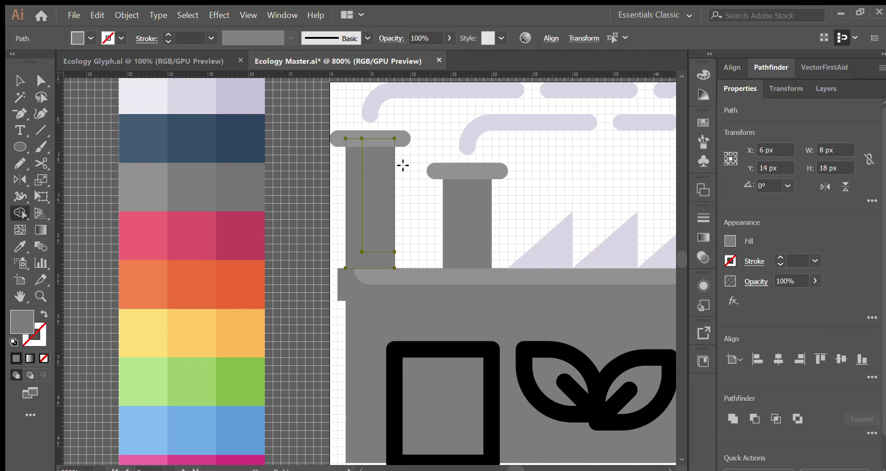
# Step: Fill the taller chimney's base shape behind its trimmed copy with the palette's darkest grey
pyautogui.press('v')
pyautogui.click(406, 188)
pyautogui.click(382, 195)
pyautogui.hotkey('ctrl', '-')
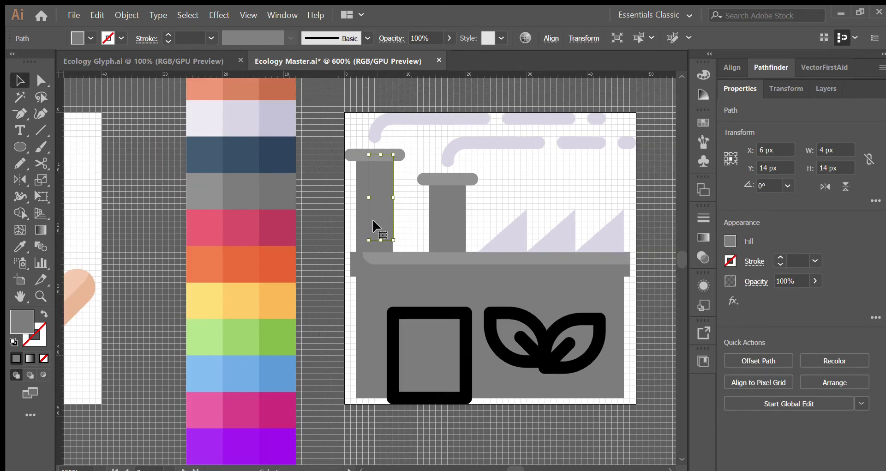
pyautogui.press('i')
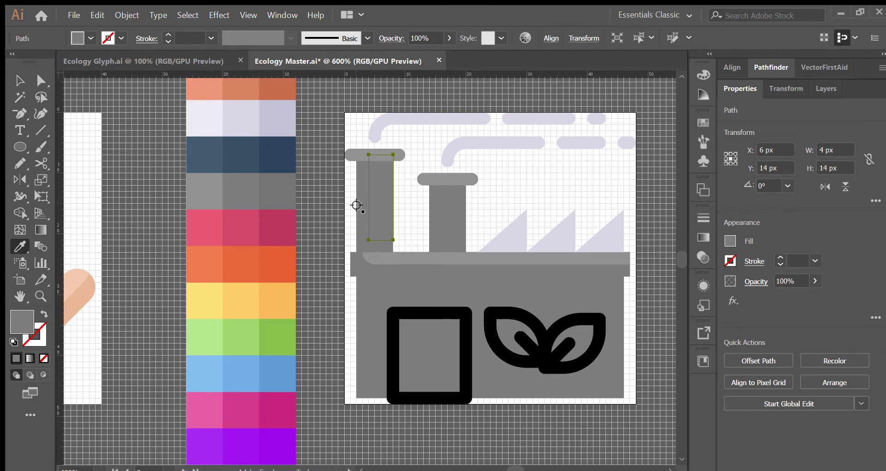
pyautogui.press('v')
pyautogui.click(353, 197)
pyautogui.click(357, 197)
pyautogui.press('i')
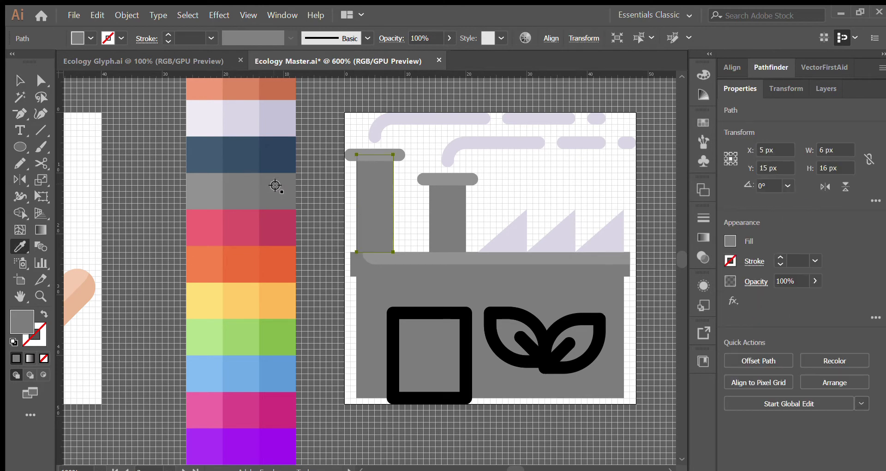
# Step: Fully round the lower-left corner of the taller chimney's lighter overlay
pyautogui.hotkey('ctrl', '+')
pyautogui.press('a')
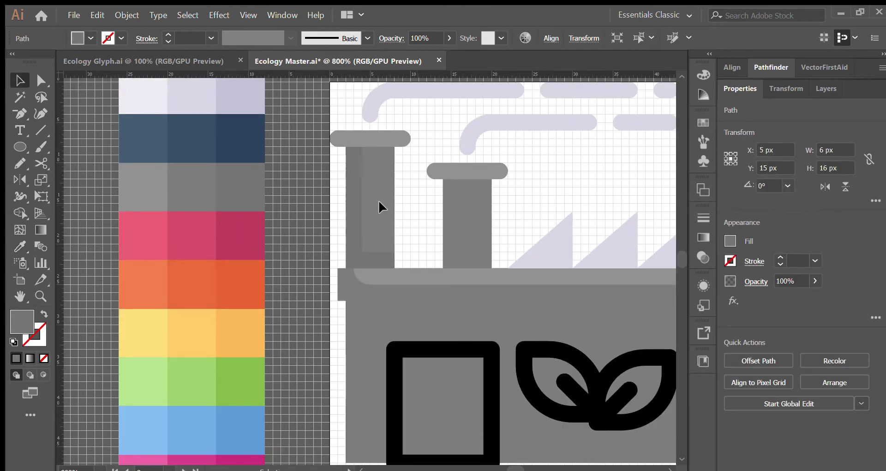
pyautogui.click(374, 213)
pyautogui.moveTo(365, 245); pyautogui.dragTo(471, 214)
# Step: Duplicate the shorter chimney 2 px right and 2 px up, trimming the copy to its overlap with the original using Shape Builder
pyautogui.press('v')
pyautogui.click(405, 214)
pyautogui.keyDown('shift'); pyautogui.click(445, 255); pyautogui.keyUp('shift')
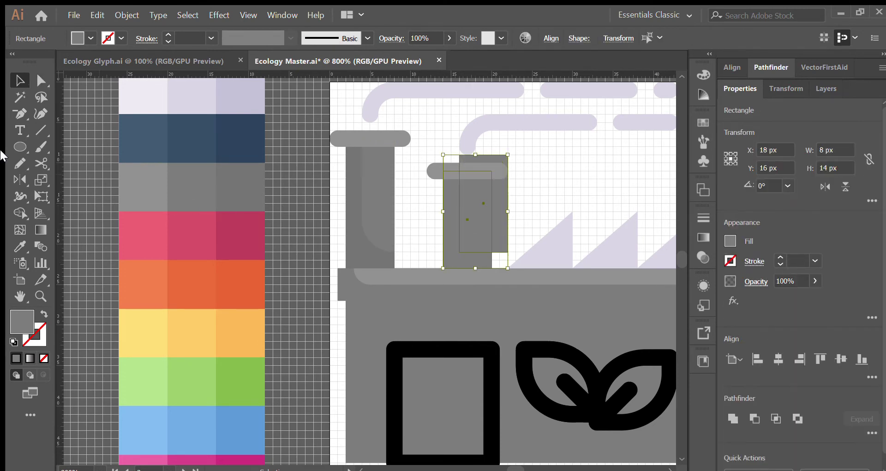
pyautogui.click(19, 213)
pyautogui.keyDown('alt'); pyautogui.click(508, 200); pyautogui.keyUp('alt')
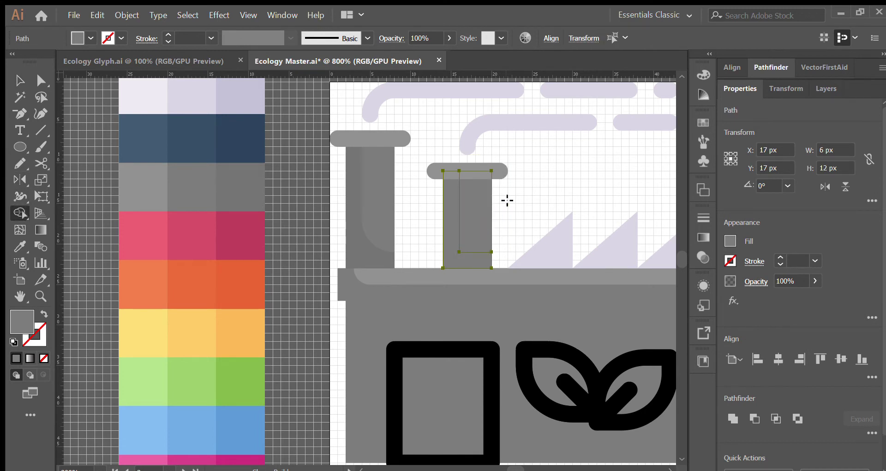
# Step: Fully round the lower-left corner of the shorter chimney's trimmed overlay
pyautogui.press('a')
pyautogui.click(472, 218)
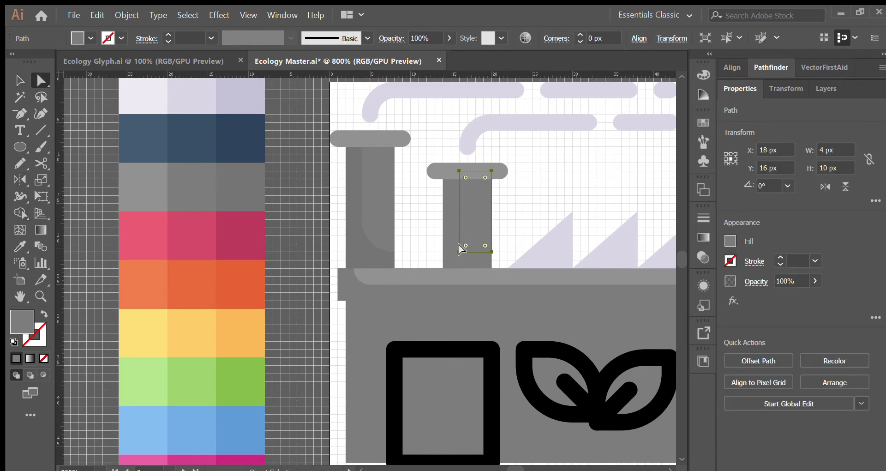
pyautogui.moveTo(460, 243); pyautogui.dragTo(529, 212)
# Step: Fill the shorter chimney's base shape with the same darkest grey as the taller chimney's base
pyautogui.press('i')
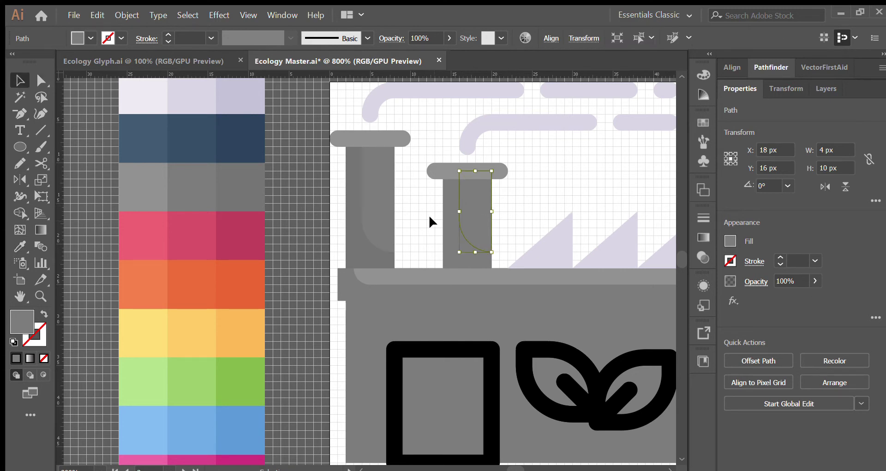
pyautogui.keyDown('ctrl'); pyautogui.click(426, 214); pyautogui.keyUp('ctrl')
pyautogui.keyDown('ctrl'); pyautogui.click(444, 238); pyautogui.keyUp('ctrl')
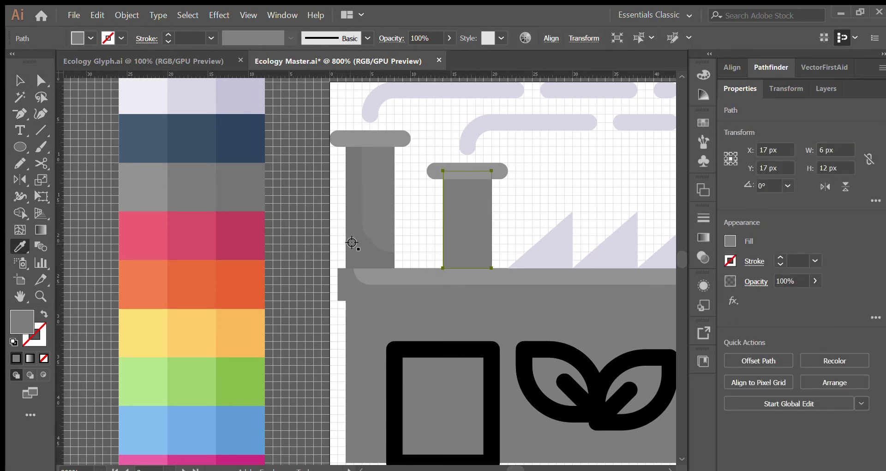
pyautogui.scroll(-1, 353, 243)
pyautogui.press('v')
pyautogui.click(561, 161)
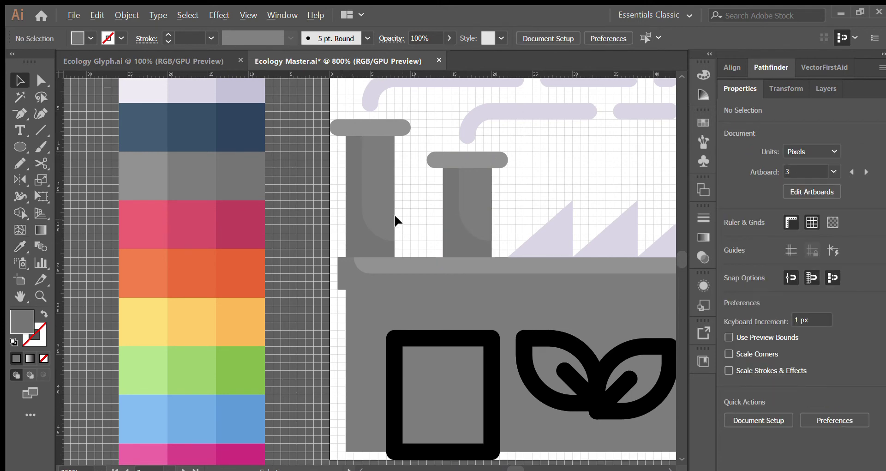
# Step: Duplicate the factory's main wall 3 px right and 3 px up, trimming the copy to its overlap with the original using Shape Builder
pyautogui.scroll(-2, 359, 222)
pyautogui.scroll(1, 434, 245)
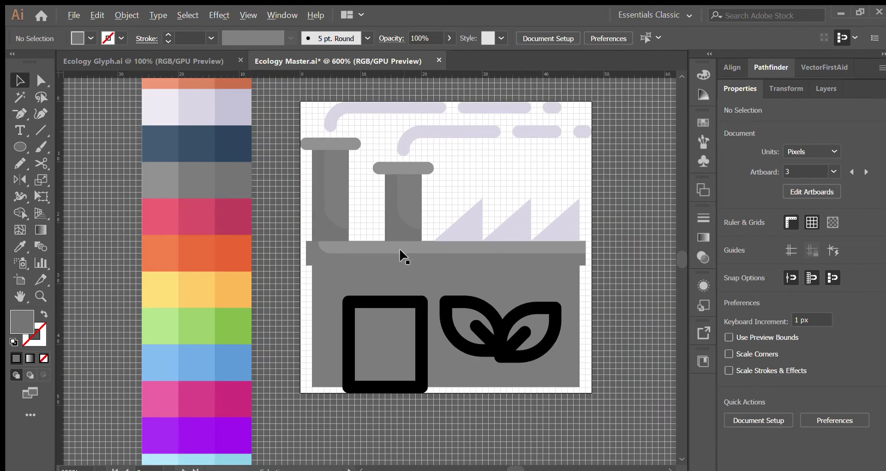
pyautogui.scroll(1, 356, 251)
pyautogui.click(312, 283)
pyautogui.scroll(-1, 327, 281)
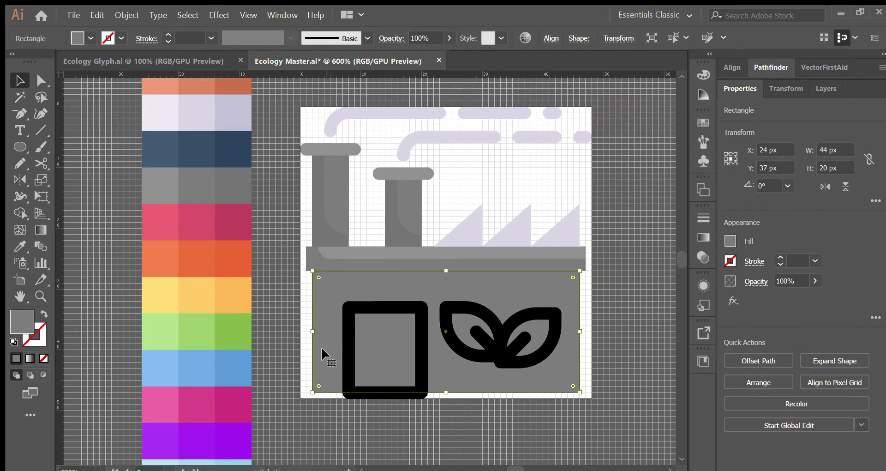
pyautogui.moveTo(322, 347); pyautogui.dragTo(339, 329)
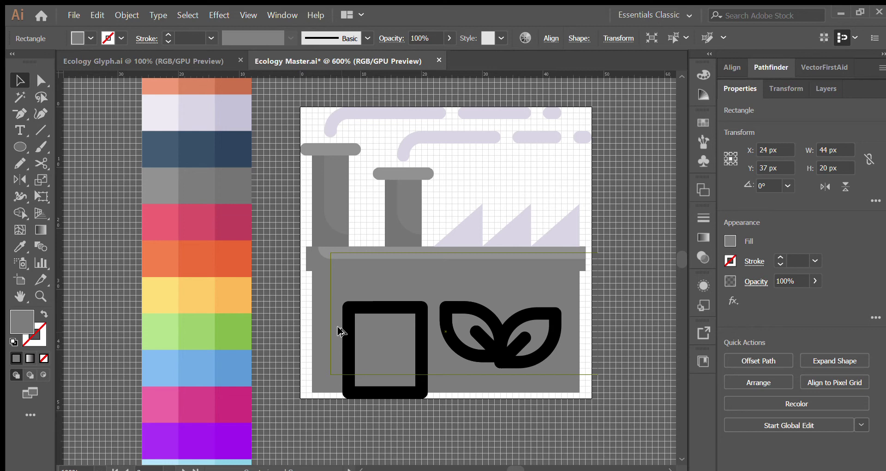
pyautogui.moveTo(341, 331); pyautogui.dragTo(340, 331)
pyautogui.keyDown('shift'); pyautogui.click(317, 359); pyautogui.keyUp('shift')
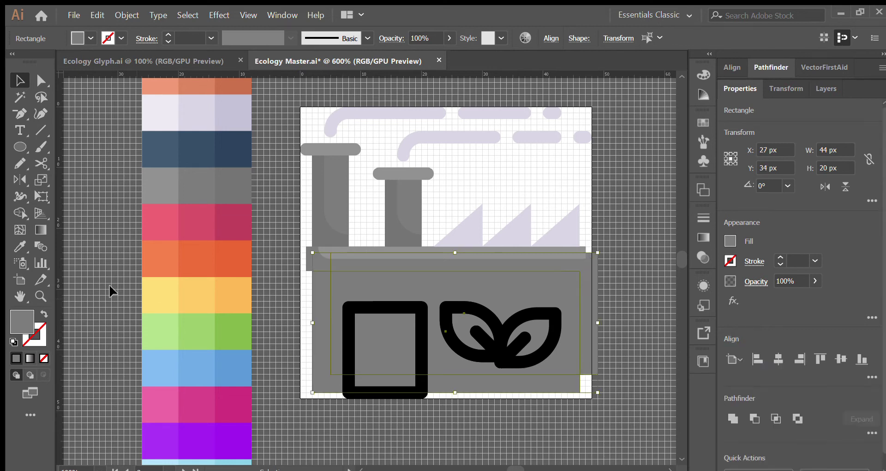
pyautogui.click(20, 213)
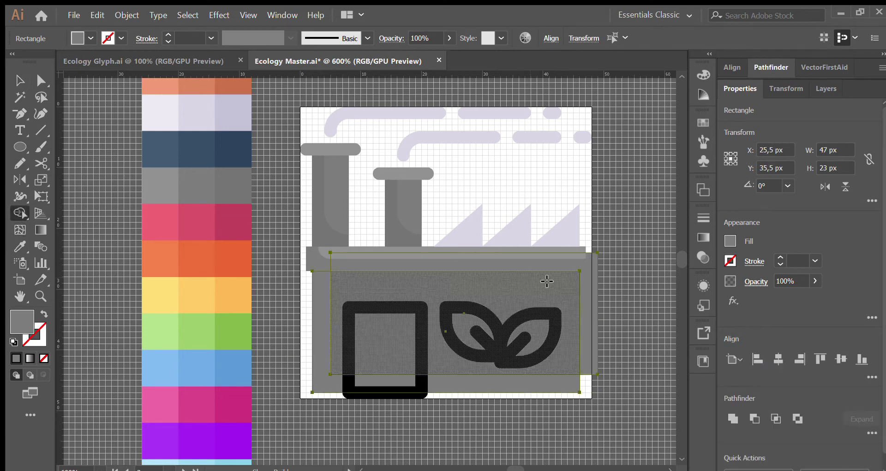
pyautogui.keyDown('alt'); pyautogui.click(593, 276); pyautogui.keyUp('alt')
# Step: Fill the wall's trimmed copy with the light grey of the roof band's highlight
pyautogui.press('v')
pyautogui.click(603, 283)
pyautogui.click(428, 283)
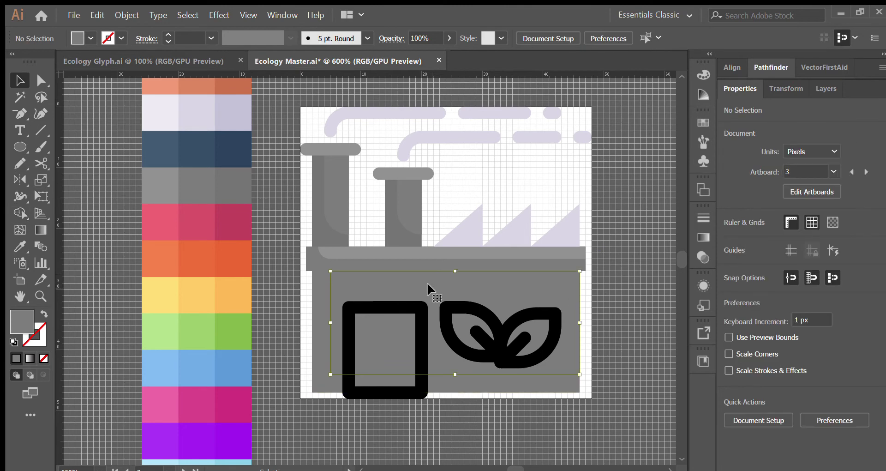
pyautogui.press('i')
pyautogui.click(367, 250)
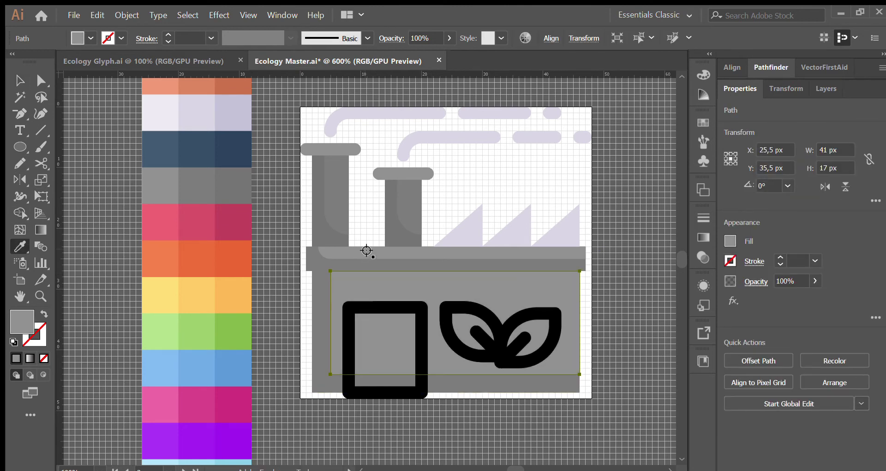
# Step: Round the lower-left corner of the wall's light grey overlay to a 17 px radius
pyautogui.press('a')
pyautogui.click(616, 307)
pyautogui.click(395, 322)
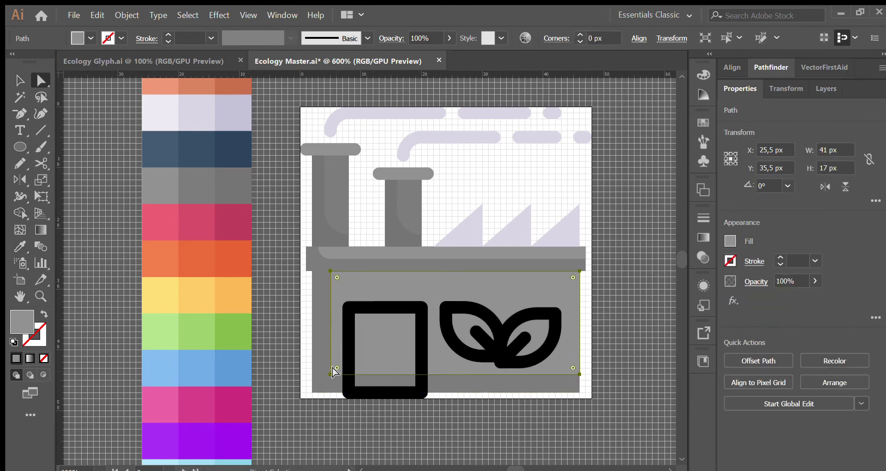
pyautogui.moveTo(335, 366); pyautogui.dragTo(623, 278)
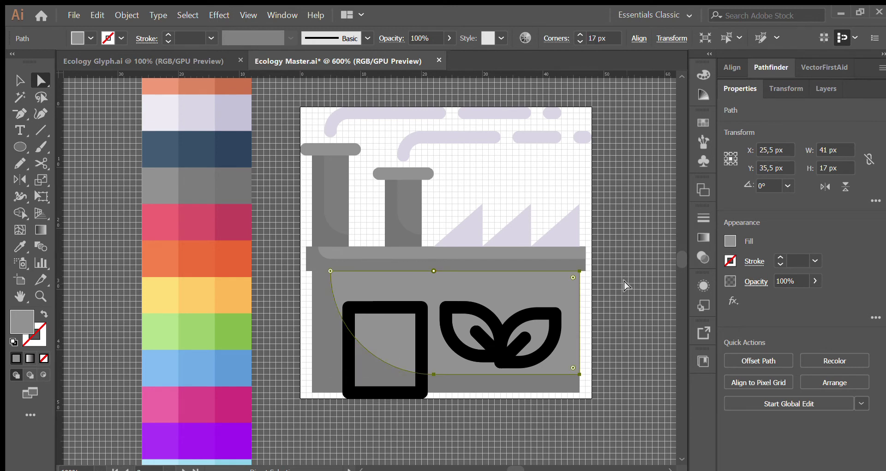
pyautogui.press('v')
pyautogui.click(625, 285)
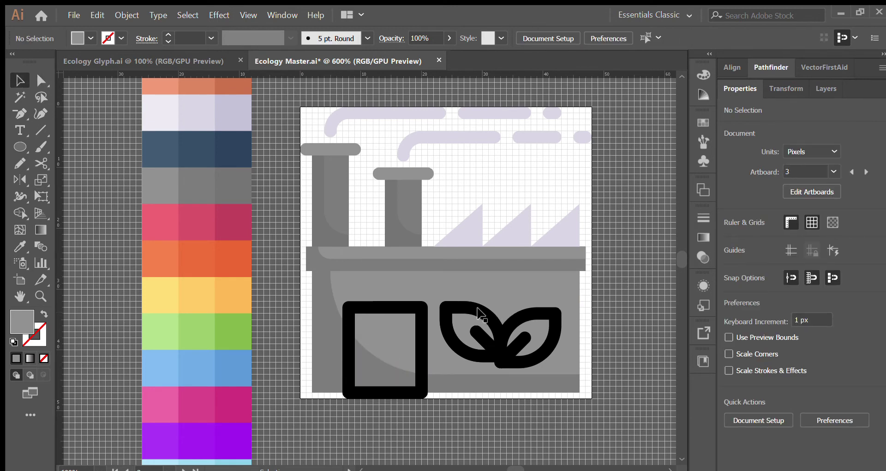
# Step: Fill the two leaves on the factory wall with the palette's middle green, without an outline
pyautogui.click(480, 314)
pyautogui.press('i')
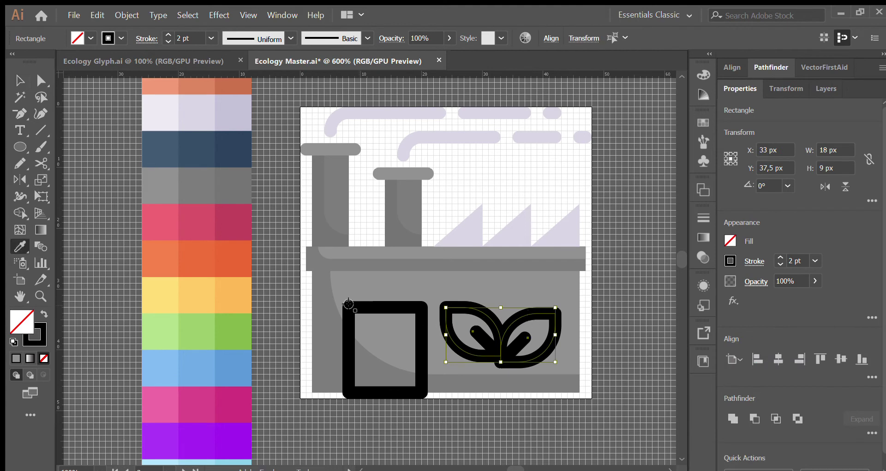
pyautogui.click(348, 305)
pyautogui.click(200, 336)
pyautogui.press('v')
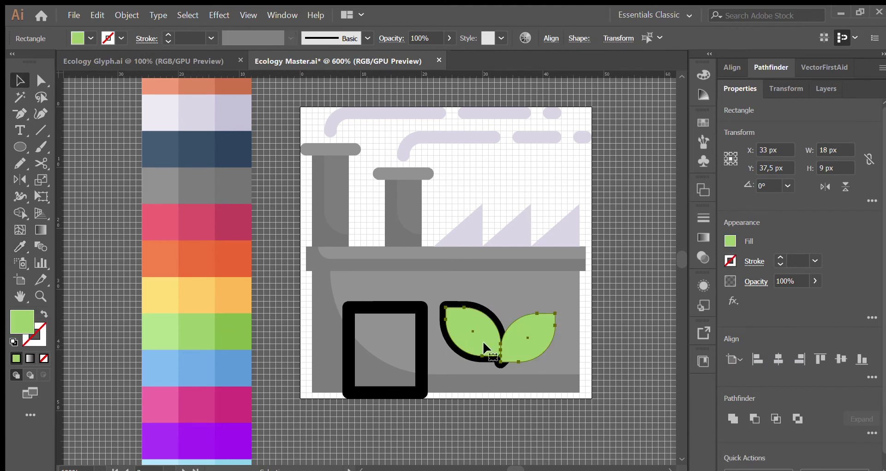
# Step: Remove the duplicate black-outlined leaf behind the left green leaf, keeping both green leaves
pyautogui.press('Delete')
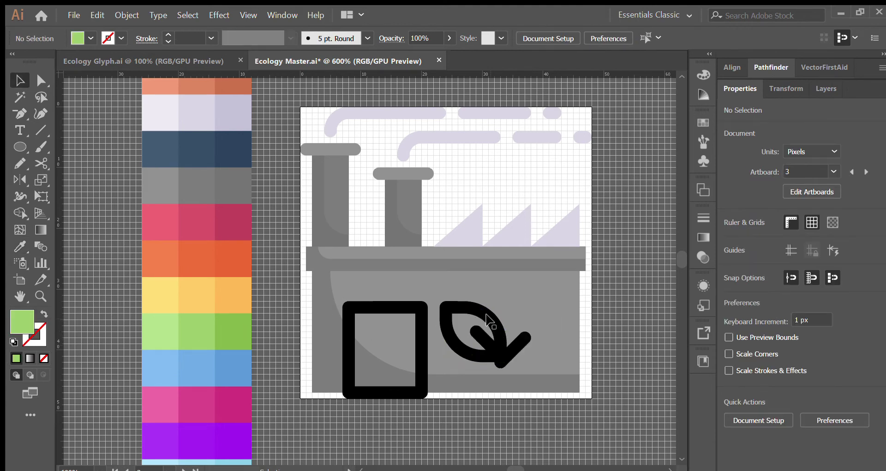
pyautogui.click(488, 319)
pyautogui.press('Delete')
pyautogui.click(489, 320)
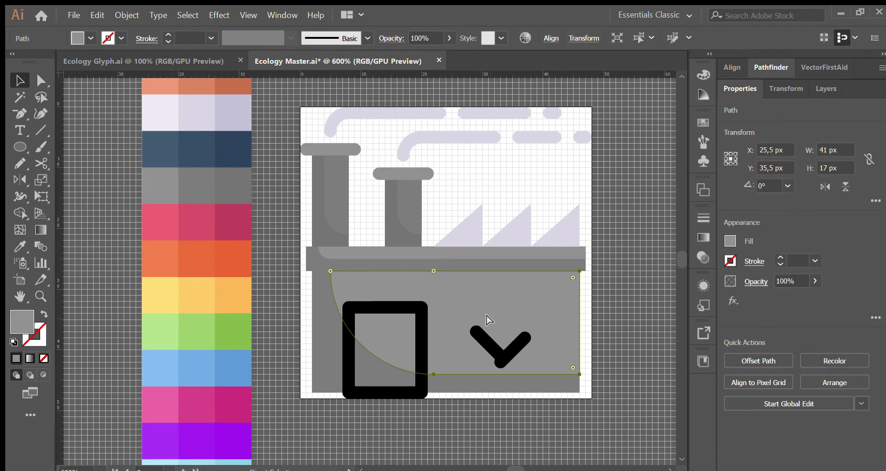
pyautogui.hotkey('ctrl', 'z')
# Step: Place copies of both green leaves on the factory wall 2 px above the originals
pyautogui.moveTo(533, 326); pyautogui.dragTo(535, 318)
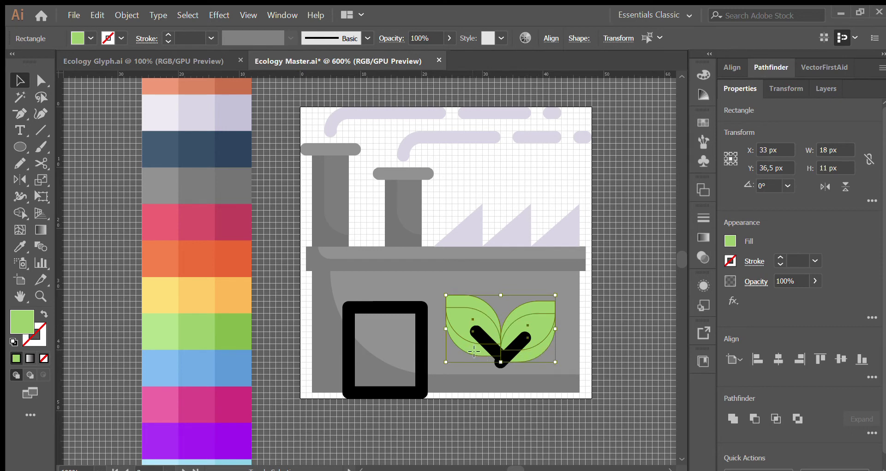
pyautogui.scroll(1, 522, 344)
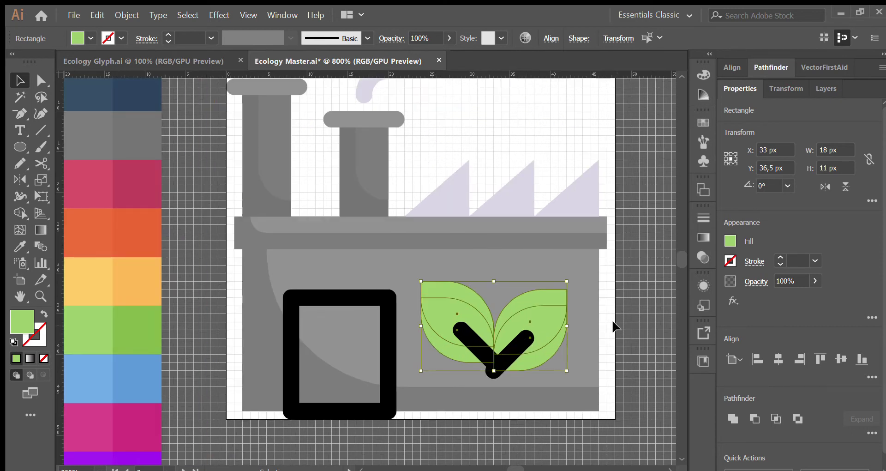
pyautogui.click(635, 311)
pyautogui.click(451, 298)
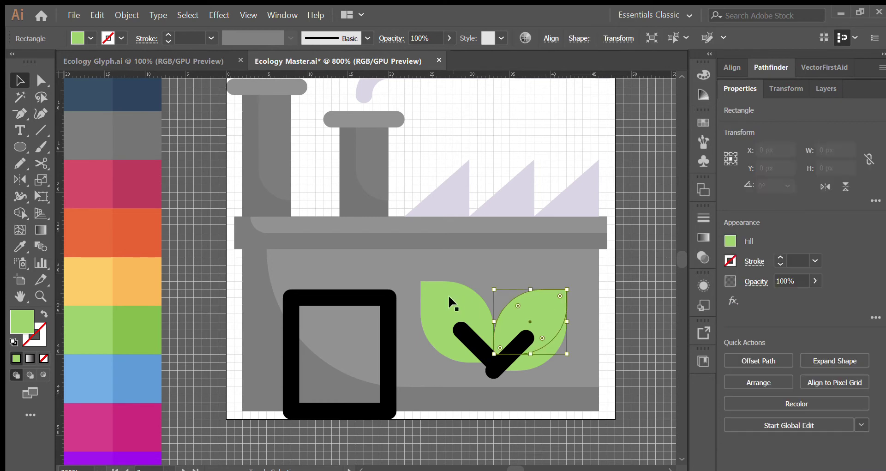
pyautogui.press('Up')
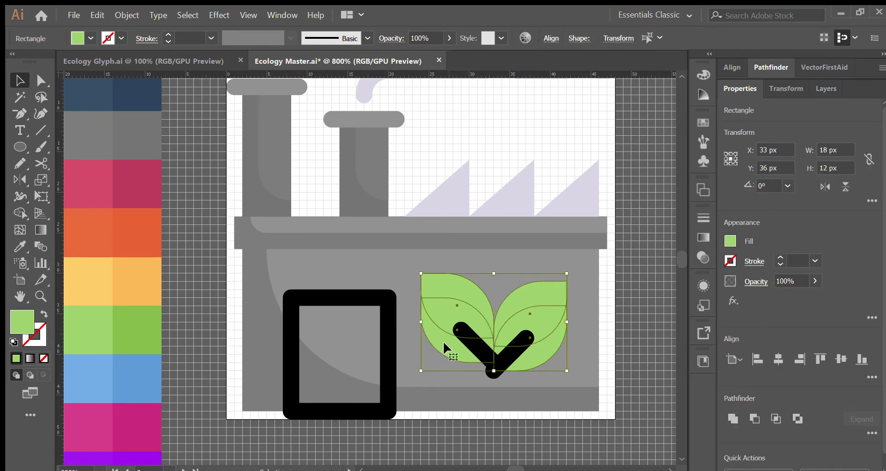
pyautogui.press('Down')
# Step: Trim the raised leaf copies to the outlines of the original leaves with Shape Builder, removing the parts that stick out above
pyautogui.keyDown('shift'); pyautogui.click(453, 351); pyautogui.keyUp('shift')
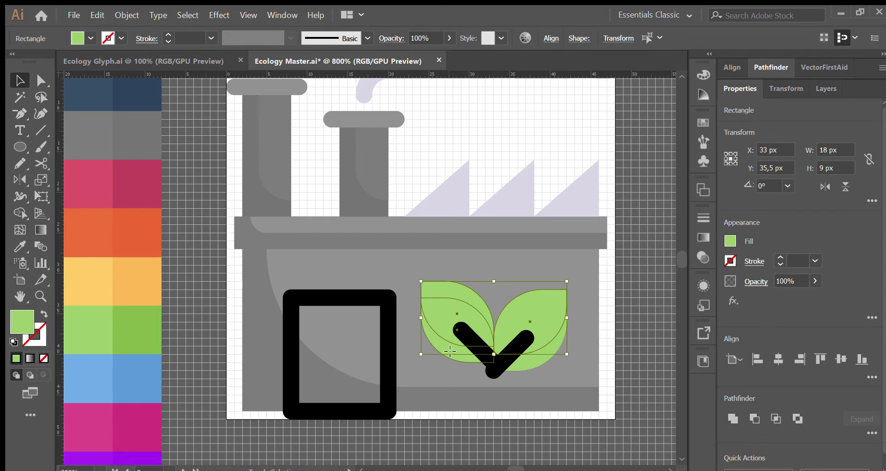
pyautogui.keyDown('shift'); pyautogui.click(534, 361); pyautogui.keyUp('shift')
pyautogui.click(19, 213)
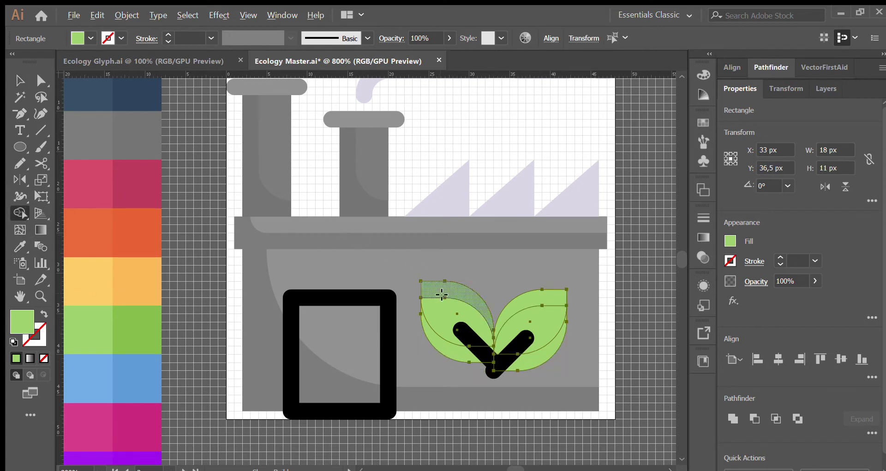
pyautogui.keyDown('alt'); pyautogui.click(525, 308); pyautogui.keyUp('alt')
pyautogui.press('v')
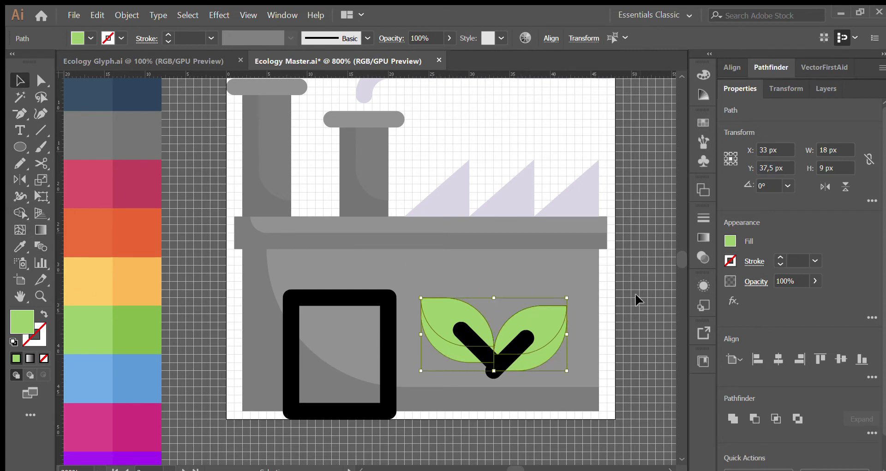
pyautogui.click(635, 293)
# Step: Fill the trimmed upper portions of both leaves with the palette's lightest green
pyautogui.click(450, 316)
pyautogui.hotkey('ctrl', '-')
pyautogui.hotkey('ctrl', '-')
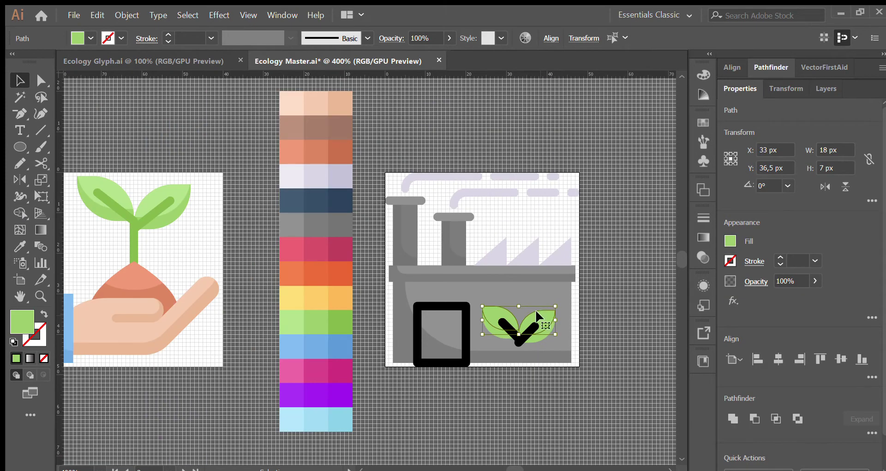
pyautogui.press('i')
pyautogui.click(297, 321)
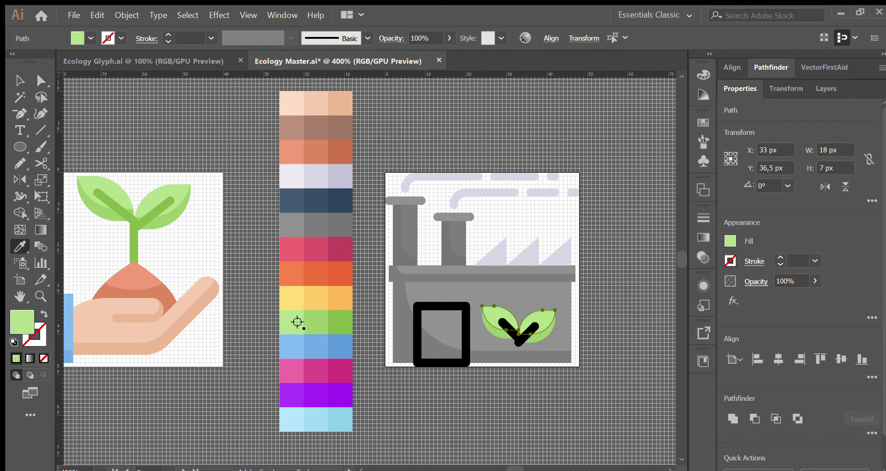
pyautogui.press('v')
pyautogui.click(544, 367)
# Step: Convert the two black vein strokes on the leaves into filled outline shapes
pyautogui.hotkey('ctrl', '+')
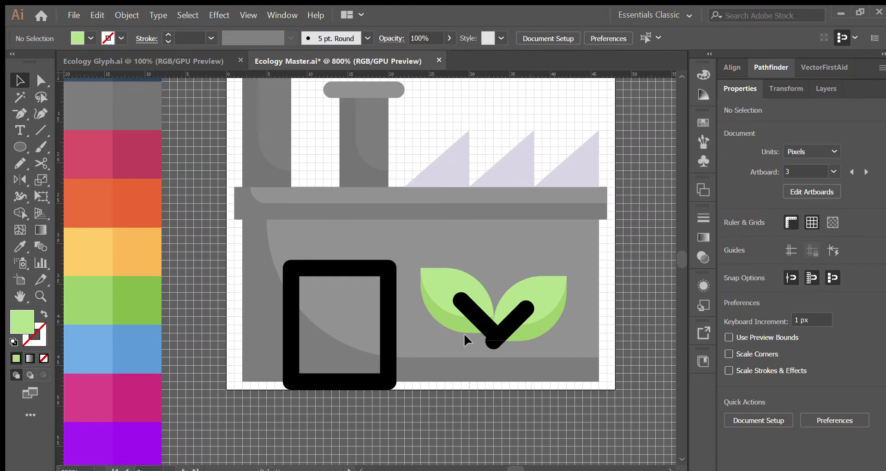
pyautogui.click(456, 315)
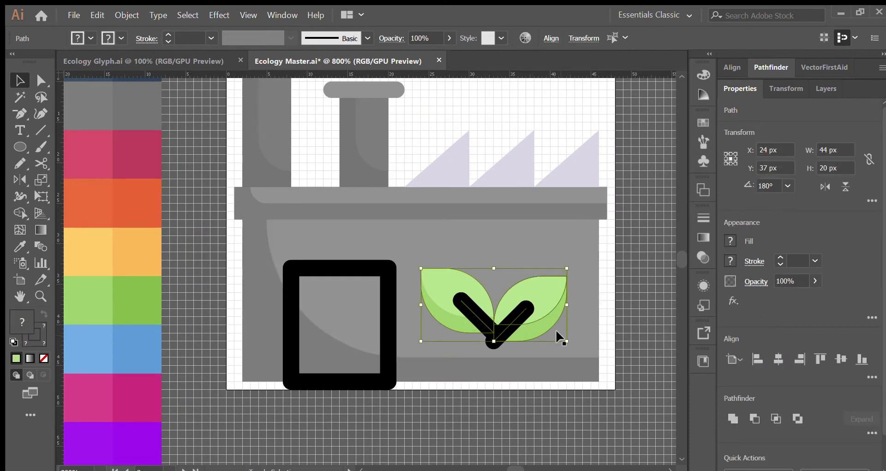
pyautogui.keyDown('shift'); pyautogui.click(539, 305); pyautogui.keyUp('shift')
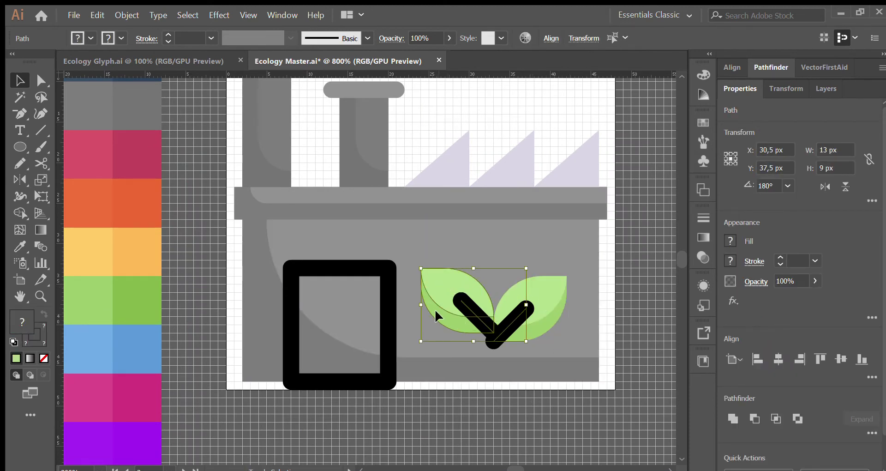
pyautogui.keyDown('shift'); pyautogui.click(443, 290); pyautogui.keyUp('shift')
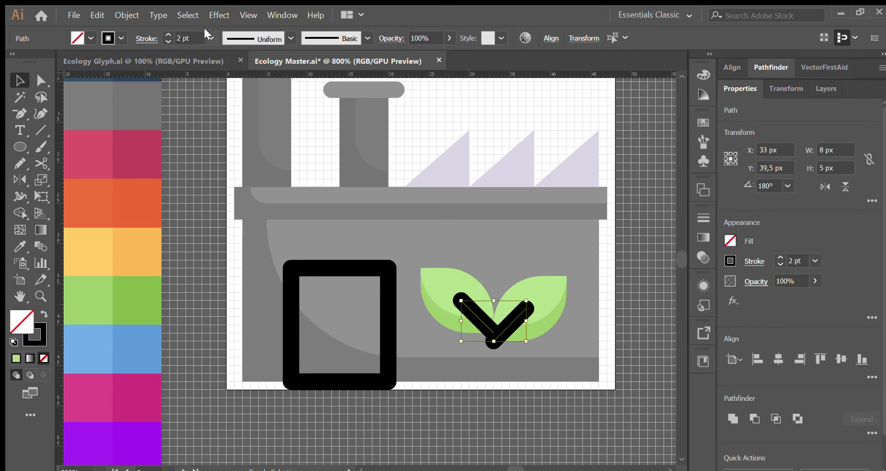
pyautogui.click(216, 135)
pyautogui.click(400, 337)
# Step: Fill the outlined leaf veins with the palette's darkest green
pyautogui.scroll(-2, 411, 350)
pyautogui.press('i')
pyautogui.click(273, 327)
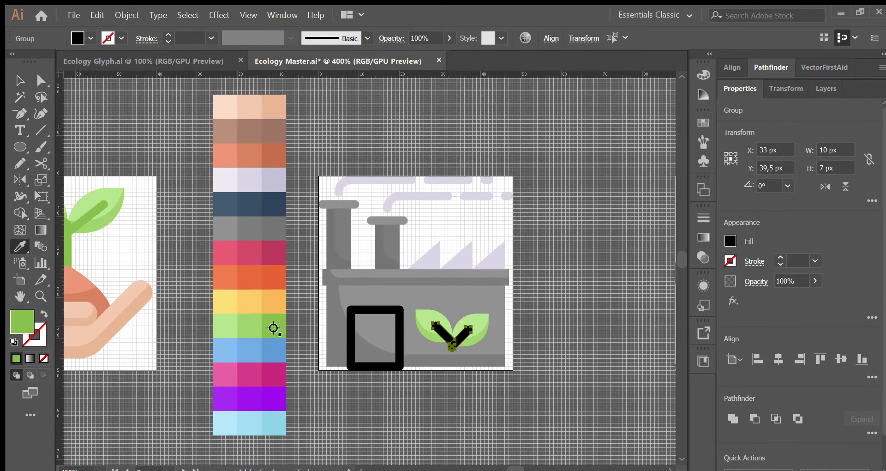
pyautogui.scroll(-1, 287, 326)
pyautogui.press('v')
pyautogui.click(467, 426)
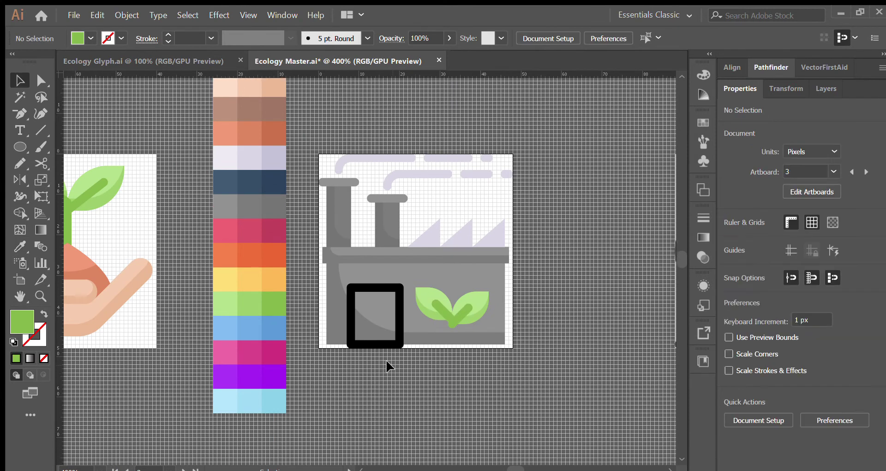
# Step: Fill the black-outlined door rectangle with the palette's middle lavender, without an outline
pyautogui.click(398, 303)
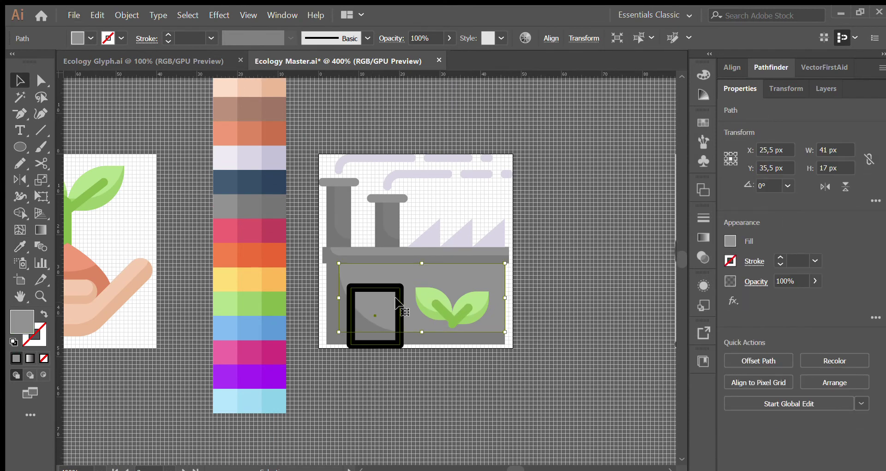
pyautogui.click(400, 308)
pyautogui.press('i')
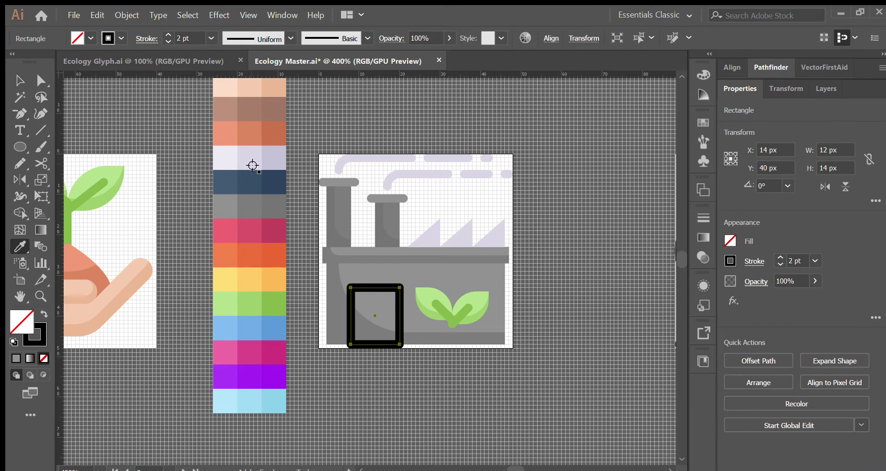
pyautogui.click(252, 165)
pyautogui.press('v')
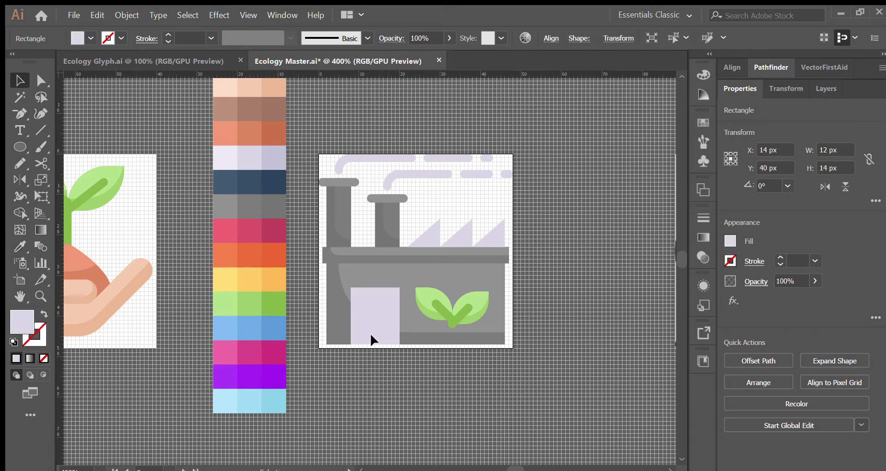
# Step: Place a copy of the door 3 px right and 3 px up, and trim it to the door's outline with Shape Builder
pyautogui.scroll(2, 367, 329)
pyautogui.moveTo(364, 324); pyautogui.dragTo(384, 303)
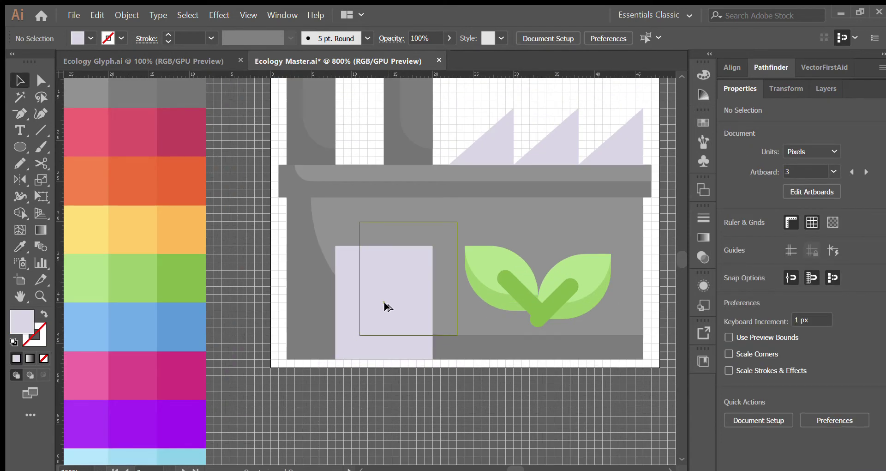
pyautogui.click(388, 307)
pyautogui.keyDown('shift'); pyautogui.click(372, 343); pyautogui.keyUp('shift')
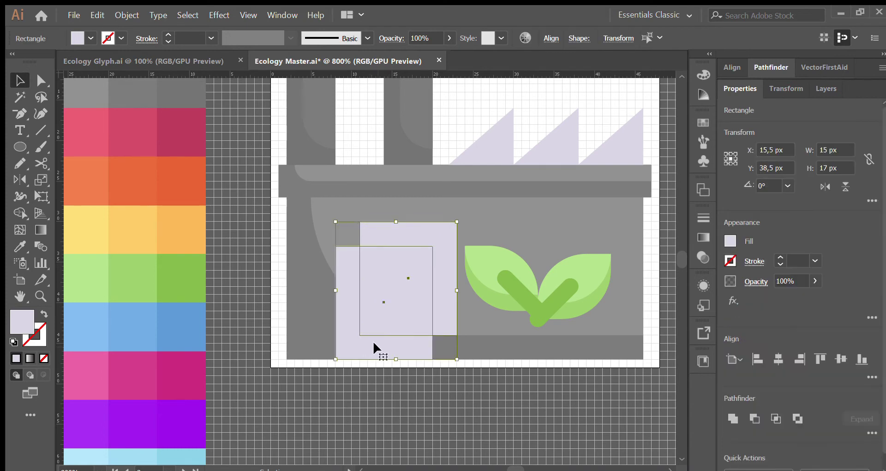
pyautogui.click(20, 213)
pyautogui.keyDown('alt'); pyautogui.click(411, 223); pyautogui.keyUp('alt')
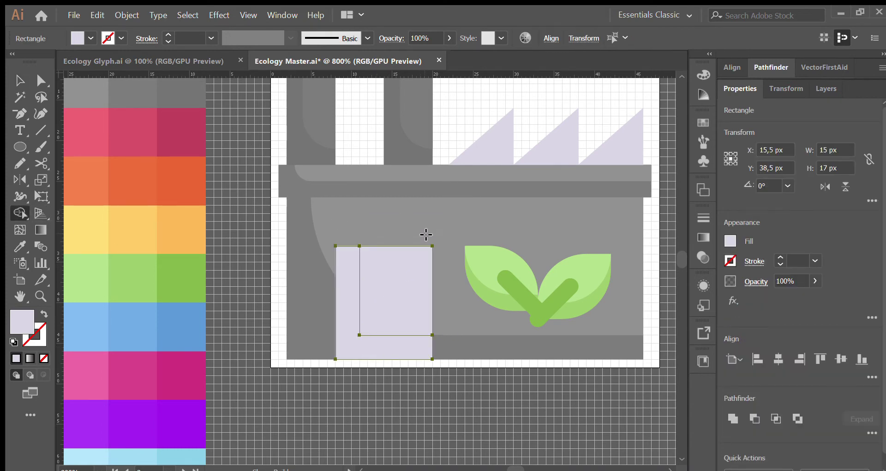
pyautogui.scroll(-1, 425, 234)
pyautogui.press('v')
pyautogui.click(385, 362)
# Step: Fill the full-size door rectangle behind the trimmed copy with the palette's darkest lavender
pyautogui.scroll(1, 402, 304)
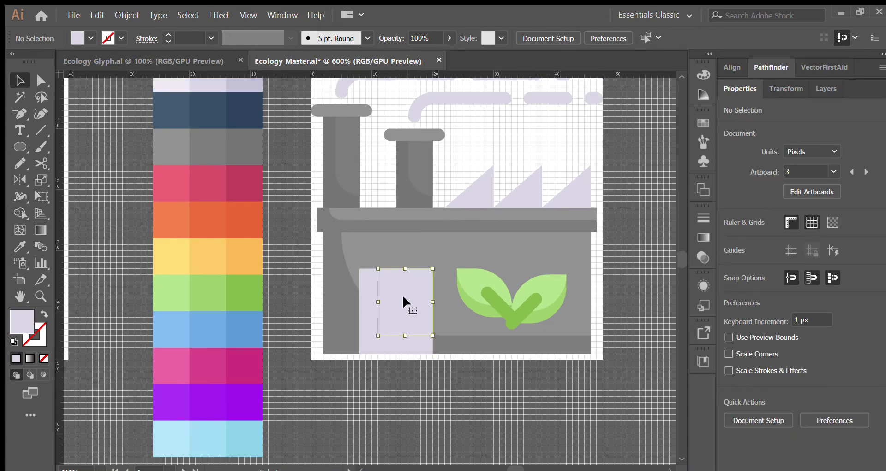
pyautogui.click(403, 295)
pyautogui.scroll(2, 403, 298)
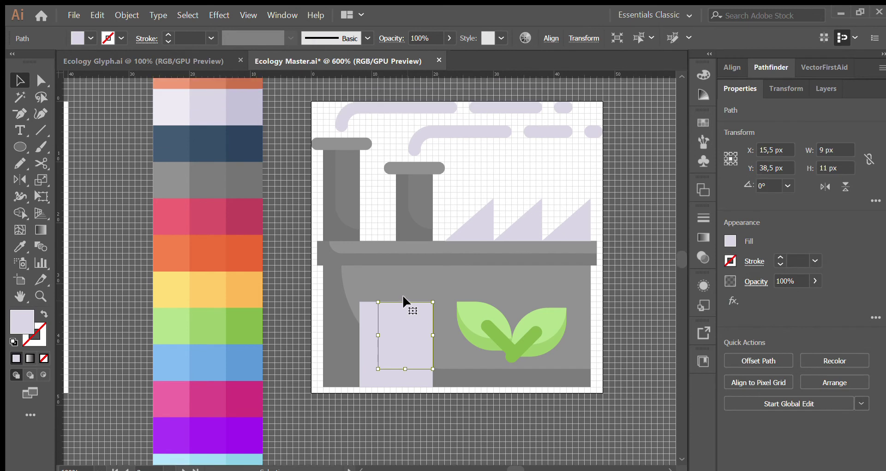
pyautogui.click(368, 378)
pyautogui.press('i')
pyautogui.click(248, 113)
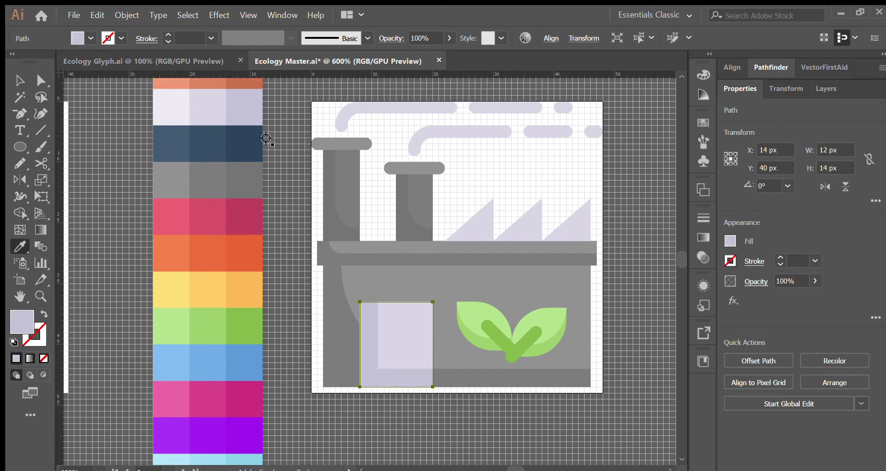
# Step: Round the lower-left corner of the door's lighter overlay into a large curve
pyautogui.press('a')
pyautogui.click(381, 364)
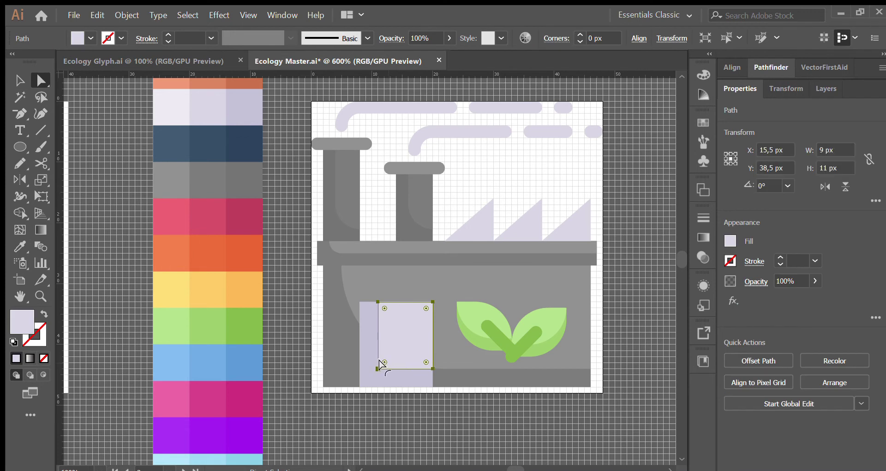
pyautogui.moveTo(381, 359); pyautogui.dragTo(498, 301)
pyautogui.press('v')
pyautogui.click(614, 248)
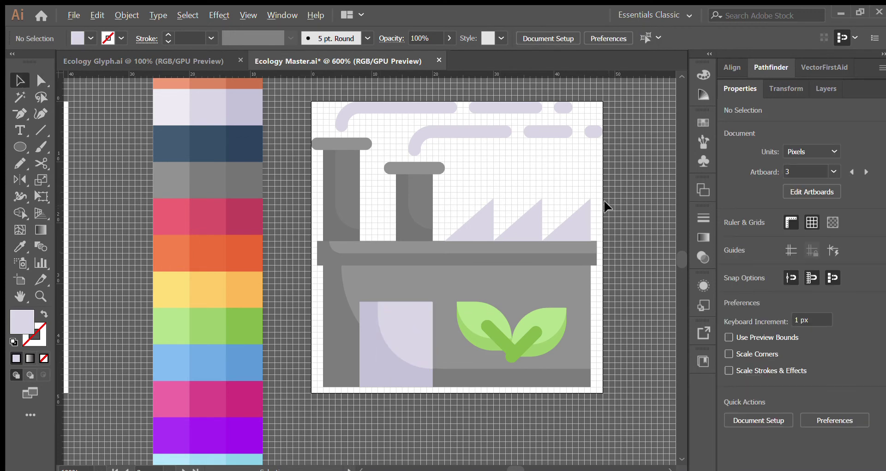
# Step: Place copies of the three lavender roof triangles 2 px above the originals
pyautogui.scroll(1, 600, 217)
pyautogui.click(548, 231)
pyautogui.keyDown('shift'); pyautogui.click(495, 227); pyautogui.keyUp('shift')
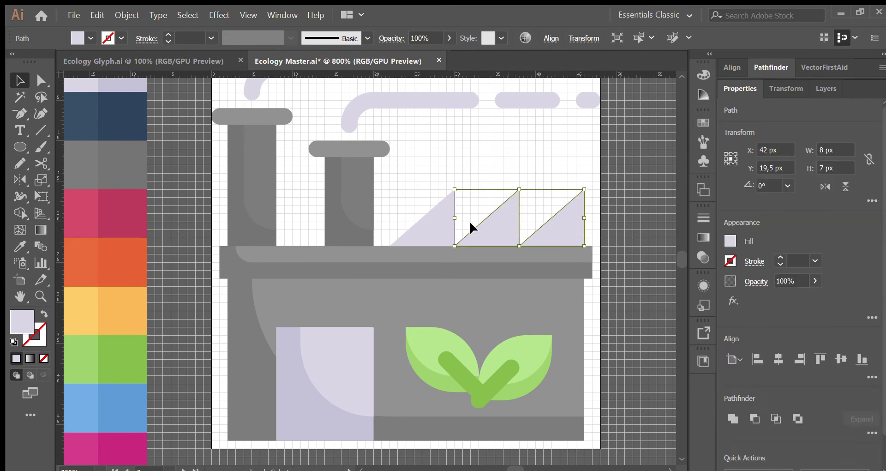
pyautogui.keyDown('shift'); pyautogui.click(434, 219); pyautogui.keyUp('shift')
pyautogui.moveTo(490, 224); pyautogui.dragTo(492, 213)
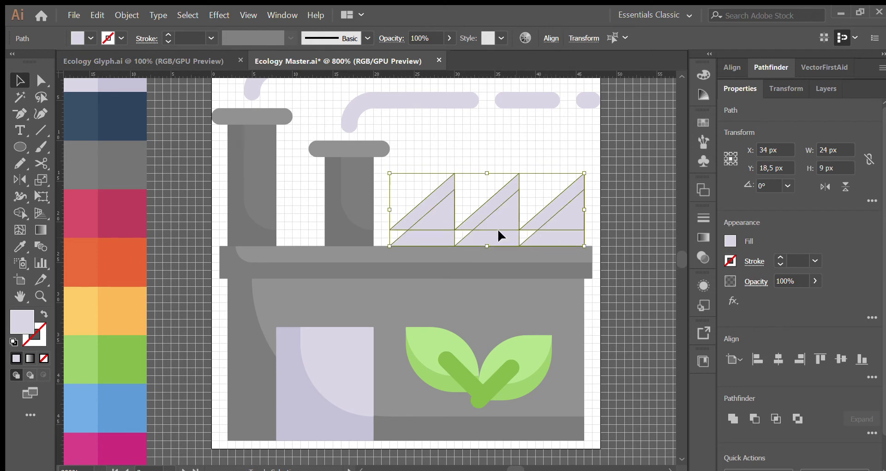
# Step: Trim the three raised triangle copies to the outlines of the original roof triangles with Shape Builder
pyautogui.click(20, 230)
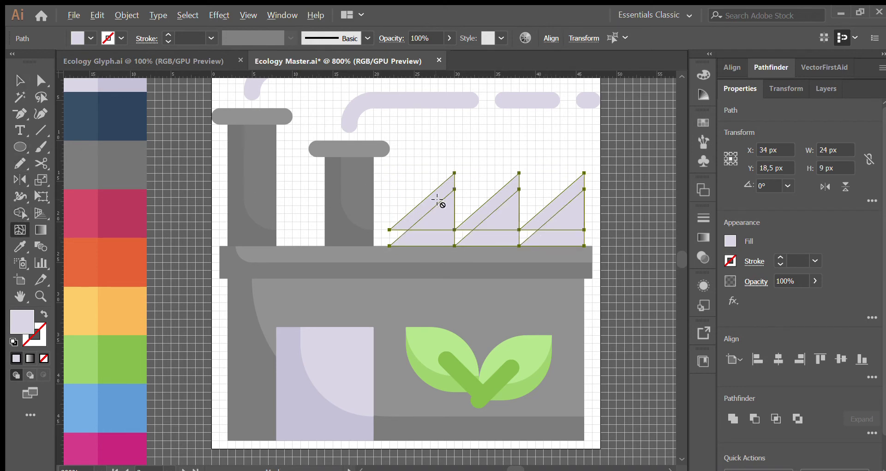
pyautogui.click(20, 213)
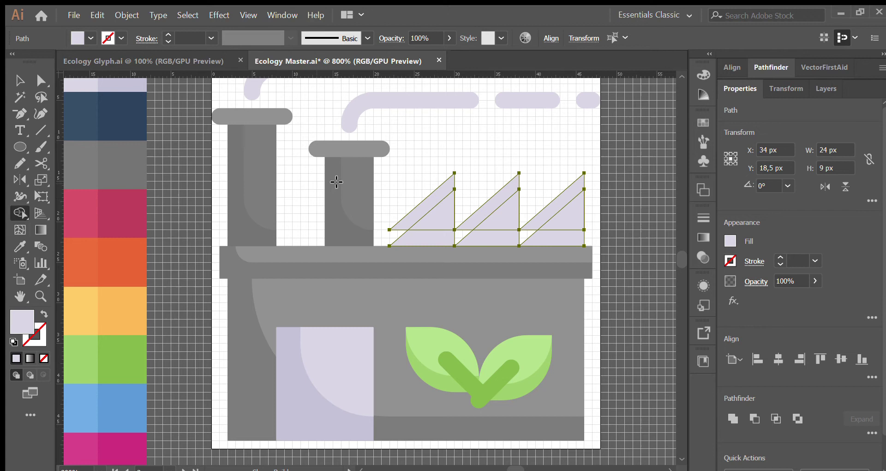
pyautogui.keyDown('alt'); pyautogui.click(446, 196); pyautogui.keyUp('alt')
pyautogui.keyDown('alt'); pyautogui.click(500, 199); pyautogui.keyUp('alt')
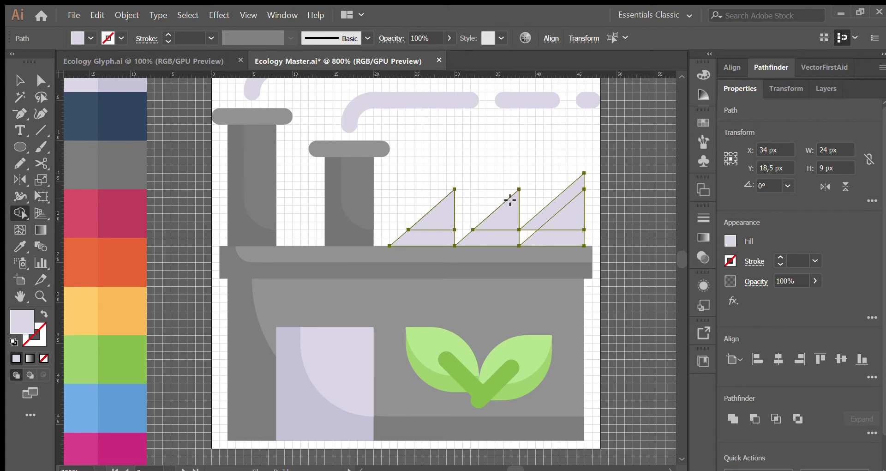
pyautogui.keyDown('alt'); pyautogui.click(554, 208); pyautogui.keyUp('alt')
pyautogui.press('v')
pyautogui.click(545, 154)
# Step: Round the lower-left corner of the leftmost roof triangle's trimmed overlay to a 1 px radius
pyautogui.click(420, 221)
pyautogui.press('a')
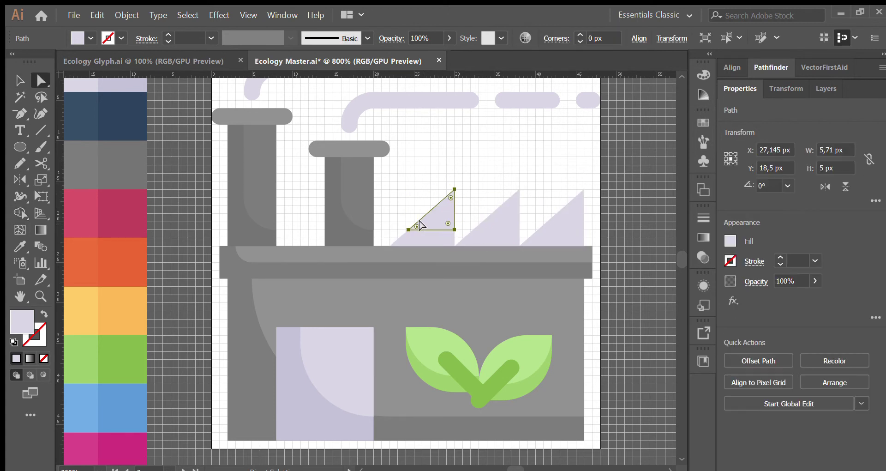
pyautogui.moveTo(415, 224); pyautogui.dragTo(516, 202)
pyautogui.hotkey('ctrl', 'z')
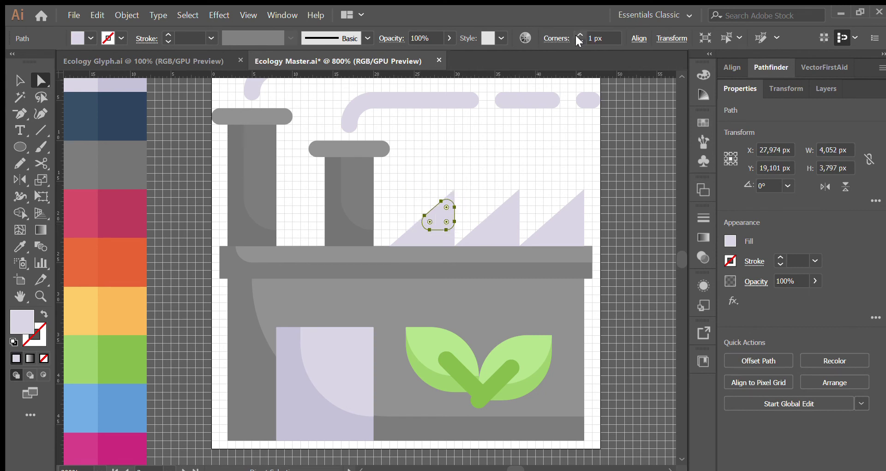
pyautogui.click(413, 223)
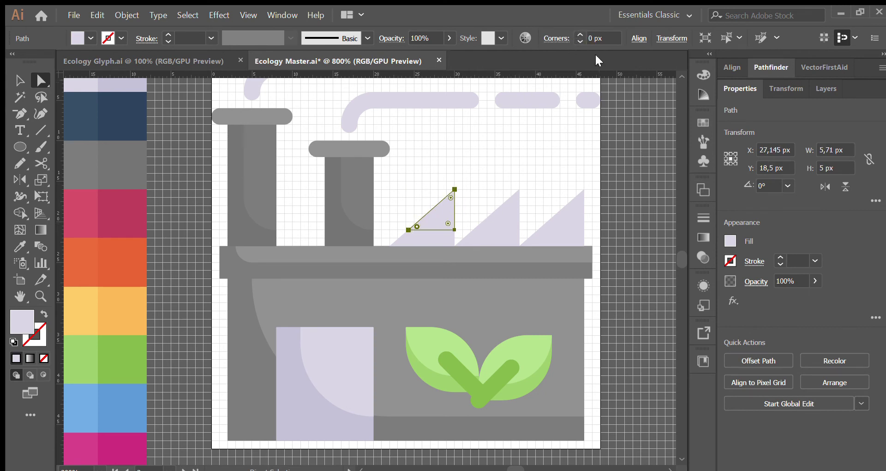
pyautogui.click(579, 33)
# Step: Delete the trimmed overlays on the middle and rightmost roof triangles, keeping the rounded one on the leftmost triangle
pyautogui.press('i')
pyautogui.hotkey('ctrl', '-')
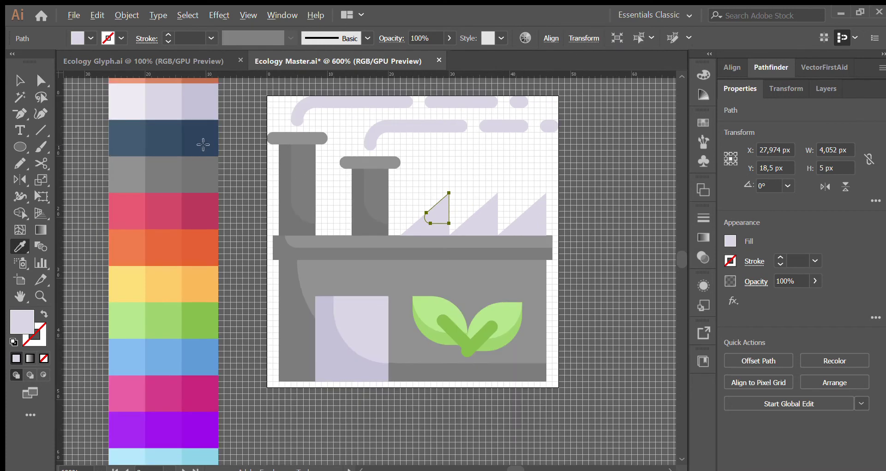
pyautogui.press('v')
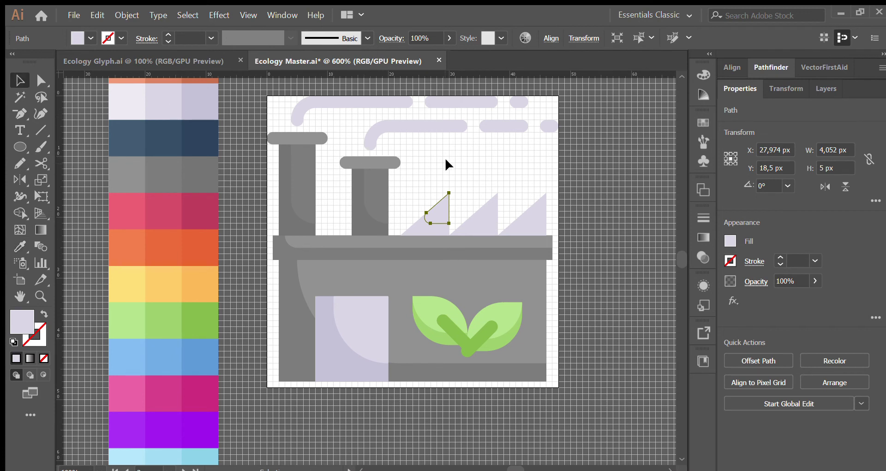
pyautogui.click(447, 161)
pyautogui.click(484, 214)
pyautogui.keyDown('shift'); pyautogui.click(531, 212); pyautogui.keyUp('shift')
pyautogui.press('Delete')
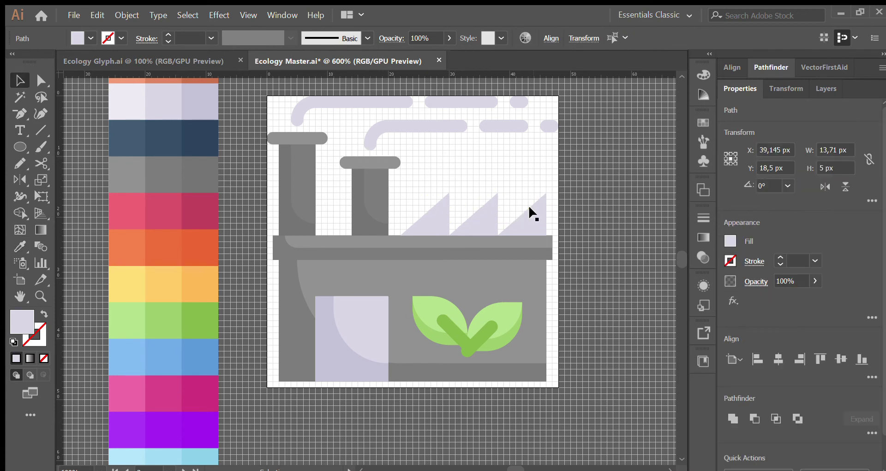
# Step: Fill the three original roof triangles with the darkest lavender from the palette
pyautogui.click(531, 213)
pyautogui.keyDown('shift'); pyautogui.click(485, 216); pyautogui.keyUp('shift')
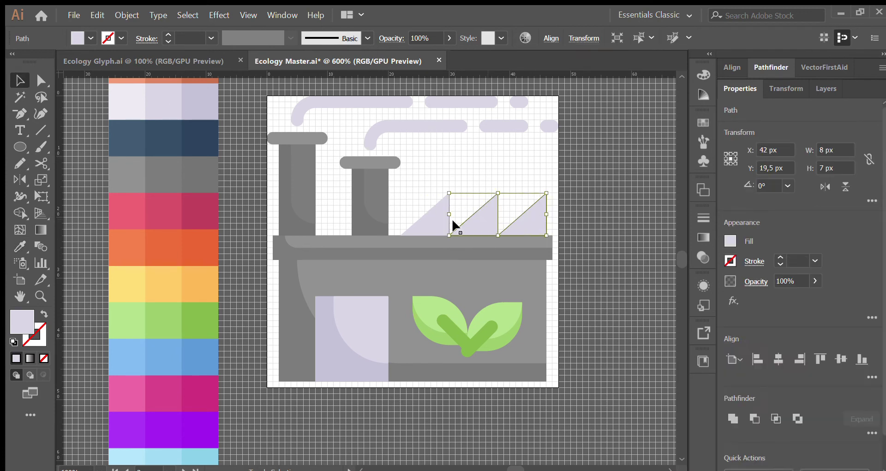
pyautogui.keyDown('shift'); pyautogui.click(414, 226); pyautogui.keyUp('shift')
pyautogui.press('i')
pyautogui.click(206, 105)
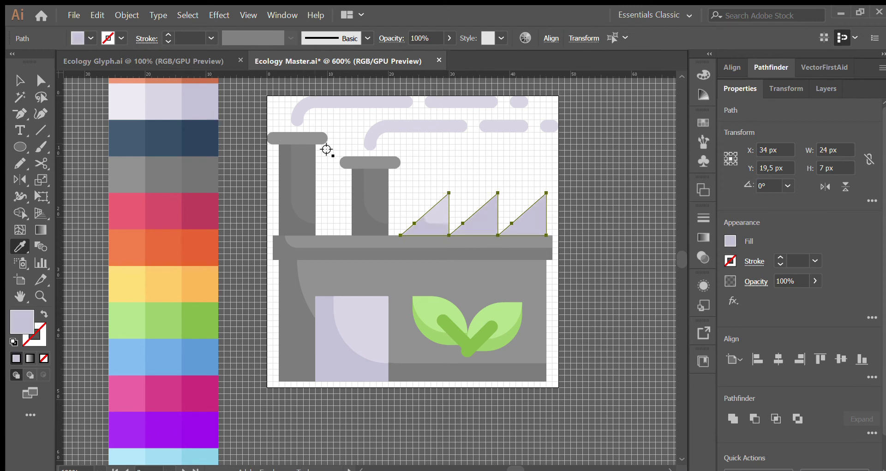
# Step: Copy the leftmost roof triangle's rounded lighter overlay onto the middle and rightmost triangles
pyautogui.press('v')
pyautogui.click(500, 165)
pyautogui.scroll(1, 445, 197)
pyautogui.moveTo(391, 219); pyautogui.dragTo(535, 208)
pyautogui.click(503, 185)
pyautogui.click(506, 158)
# Step: Move the color palette group to the gap between the factory and tree artboards
pyautogui.scroll(-4, 506, 154)
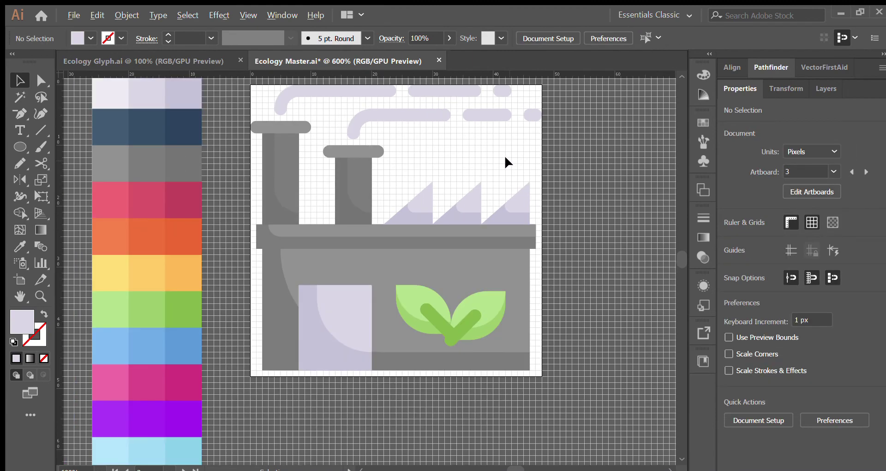
pyautogui.scroll(-3, 585, 201)
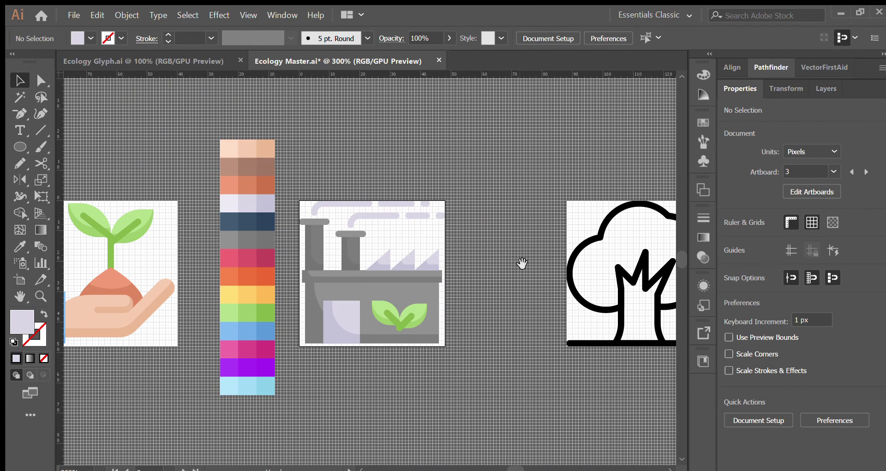
pyautogui.scroll(1, 406, 254)
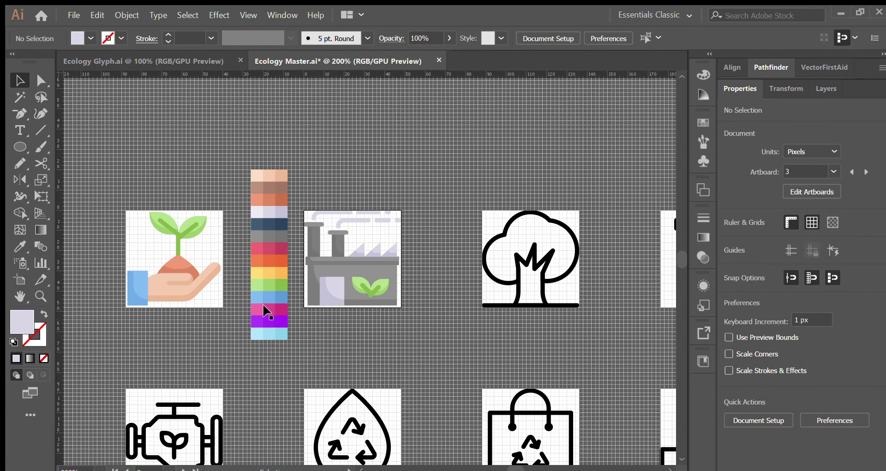
pyautogui.moveTo(266, 311); pyautogui.dragTo(452, 301)
pyautogui.scroll(2, 577, 194)
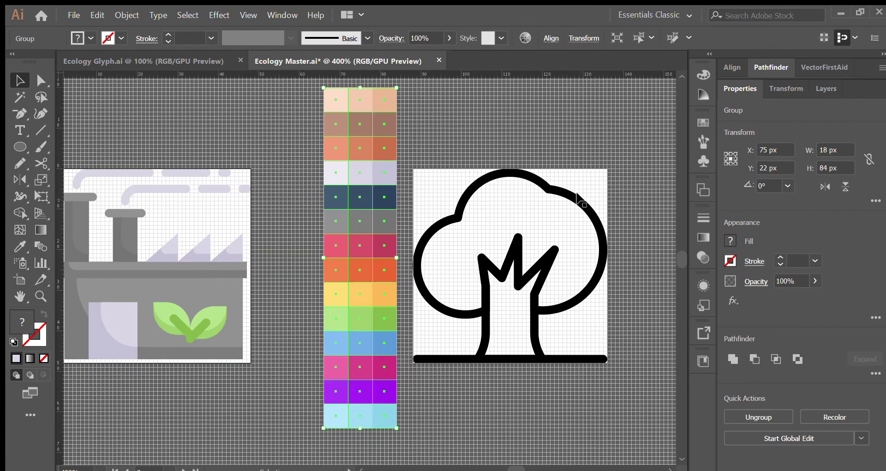
# Step: Isolate the tree crown outline, delete its jagged trunk-cutout anchor points and join the open ends
pyautogui.click(578, 198)
pyautogui.doubleClick(579, 200)
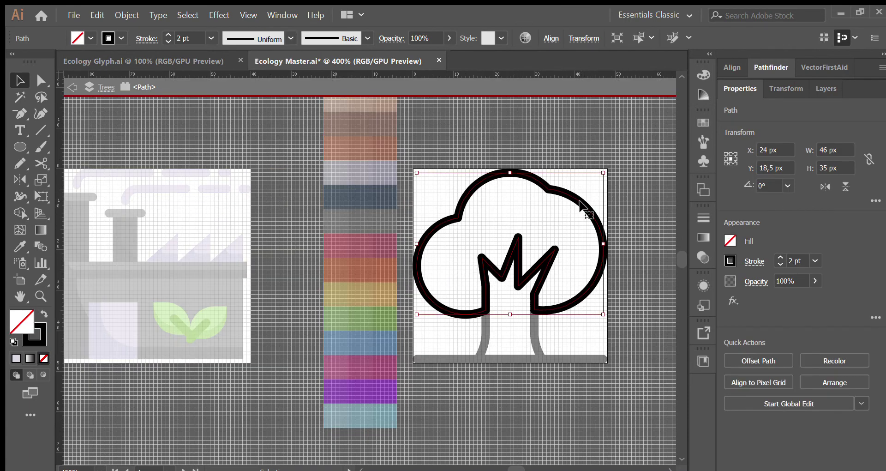
pyautogui.press('a')
pyautogui.moveTo(470, 230); pyautogui.dragTo(563, 297)
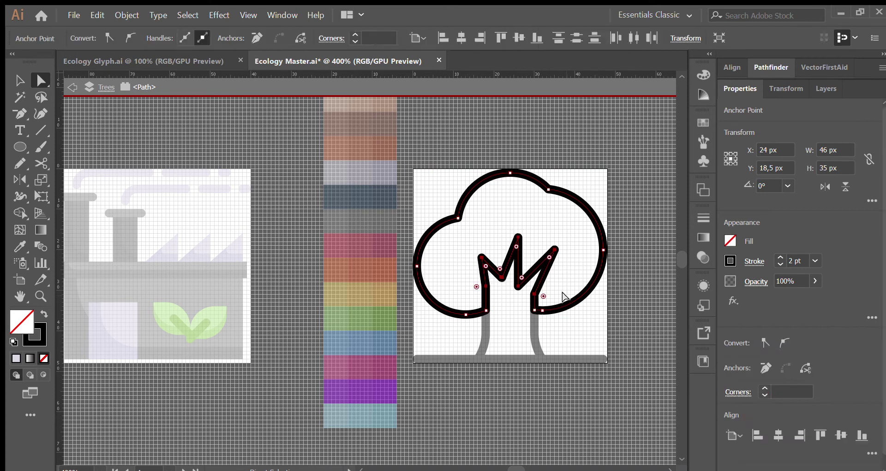
pyautogui.press('Delete')
pyautogui.hotkey('ctrl', 'j')
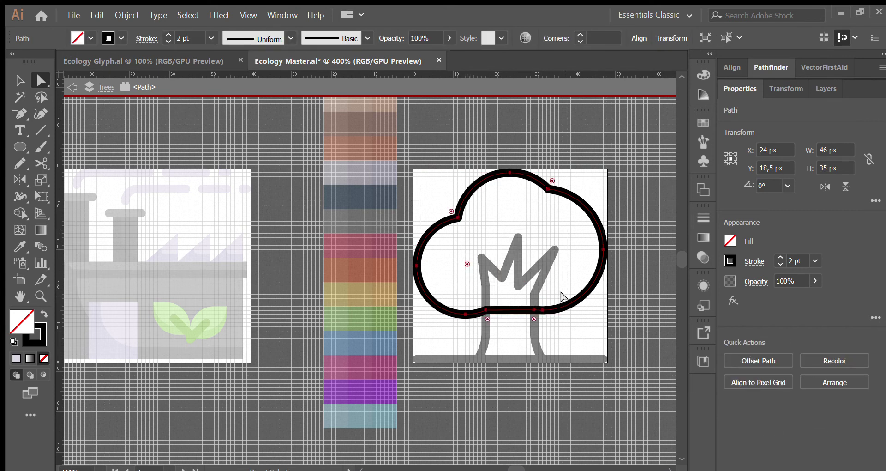
# Step: Fill the tree crown with the middle green without a stroke and send it behind the trunk
pyautogui.press('v')
pyautogui.doubleClick(587, 179)
pyautogui.moveTo(588, 179); pyautogui.dragTo(559, 210)
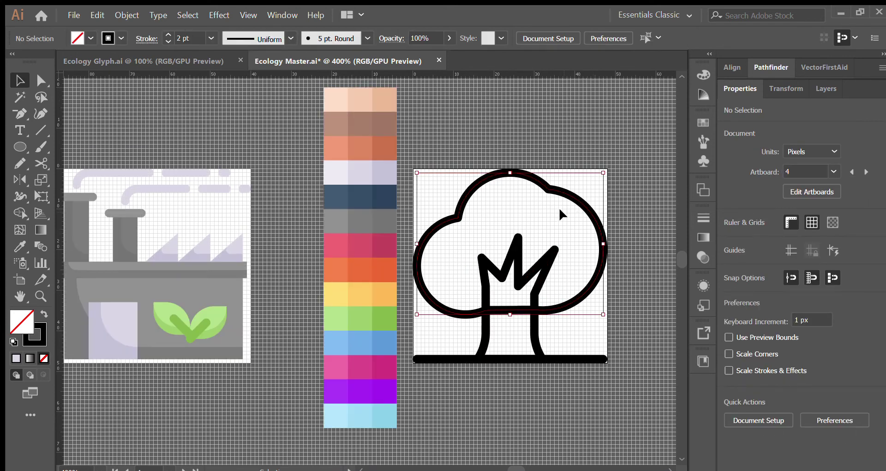
pyautogui.press('i')
pyautogui.click(365, 324)
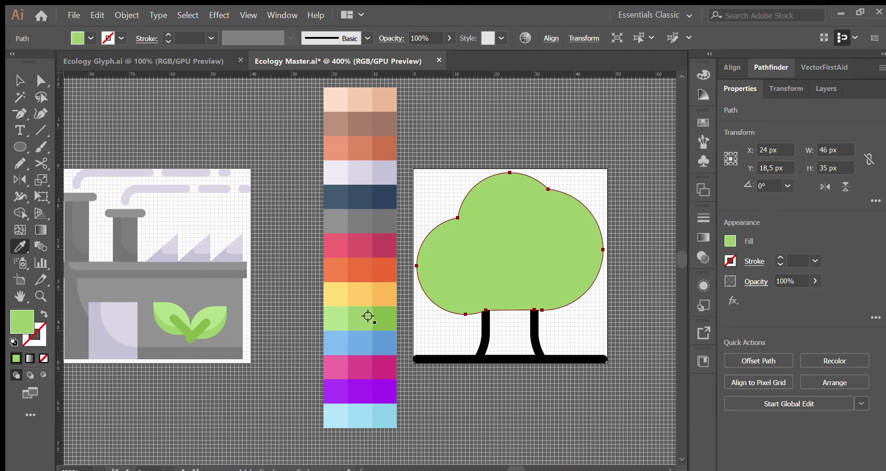
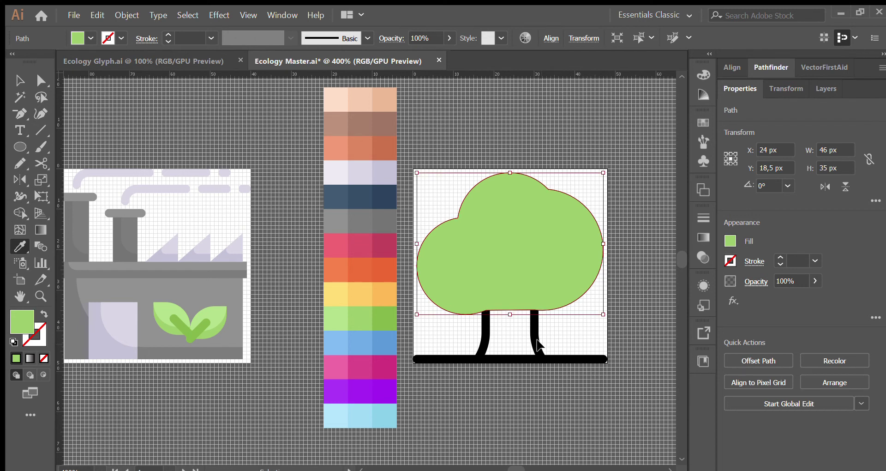
pyautogui.hotkey('ctrl', 'shift', '[')
pyautogui.press('v')
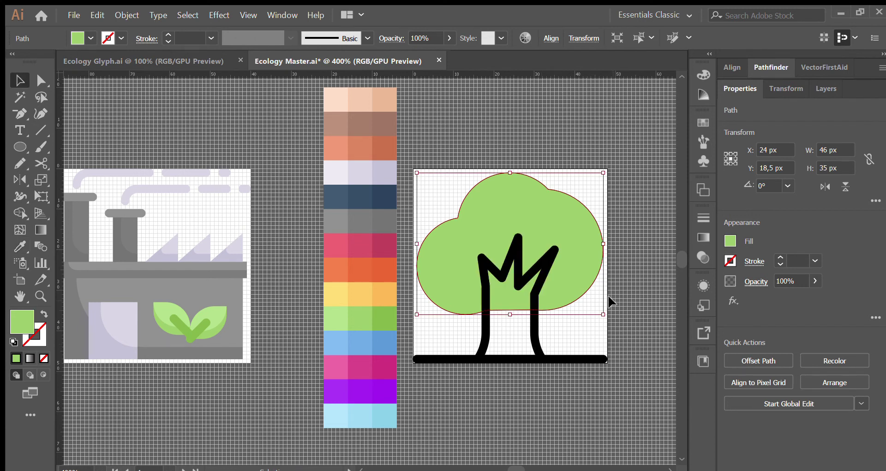
pyautogui.click(609, 296)
# Step: Place a copy of the crown, scaled to about 43.4 × 33 px, slightly above the original
pyautogui.click(581, 259)
pyautogui.click(581, 257)
pyautogui.press('a')
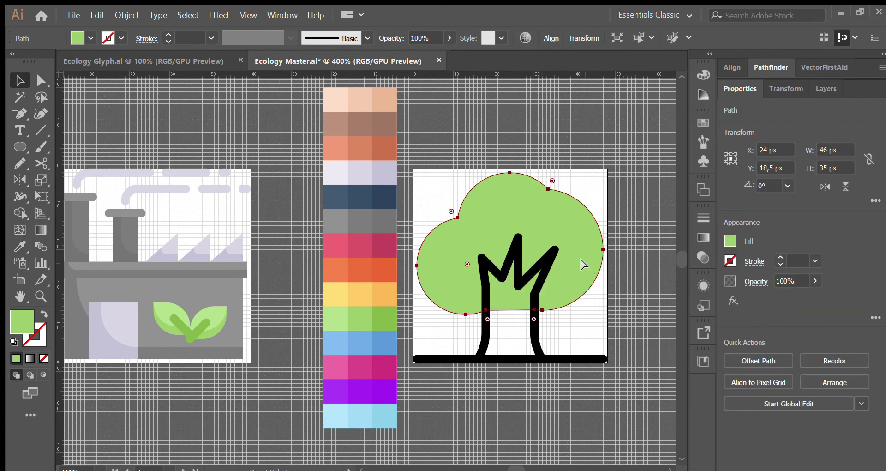
pyautogui.press('v')
pyautogui.moveTo(604, 171); pyautogui.dragTo(564, 201)
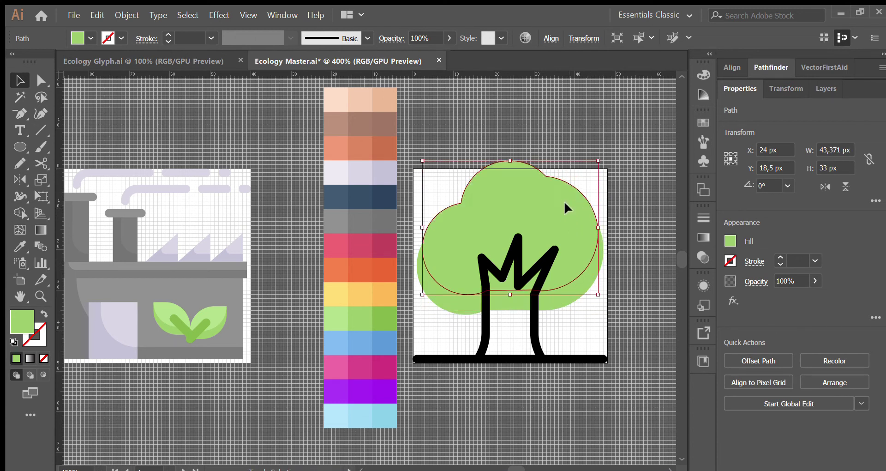
# Step: Trim the part of the raised crown copy outside the original crown with Shape Builder
pyautogui.keyDown('shift'); pyautogui.click(563, 296); pyautogui.keyUp('shift')
pyautogui.hotkey('shift', 'm')
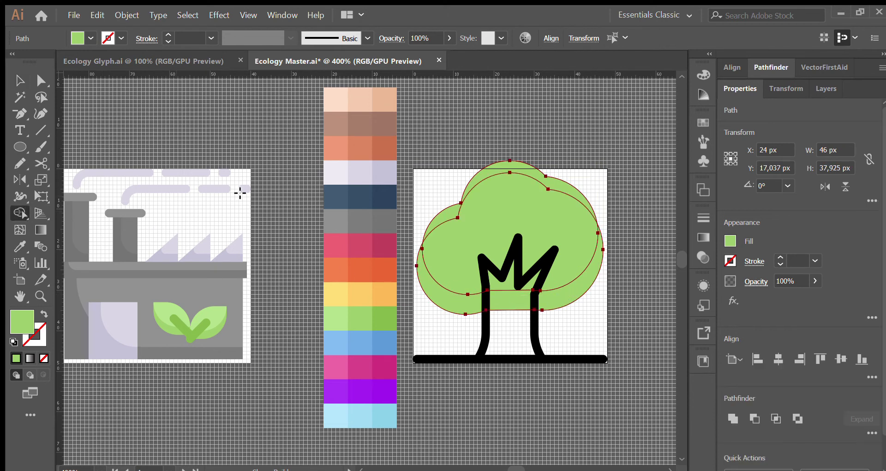
pyautogui.keyDown('alt'); pyautogui.click(452, 214); pyautogui.keyUp('alt')
pyautogui.press('v')
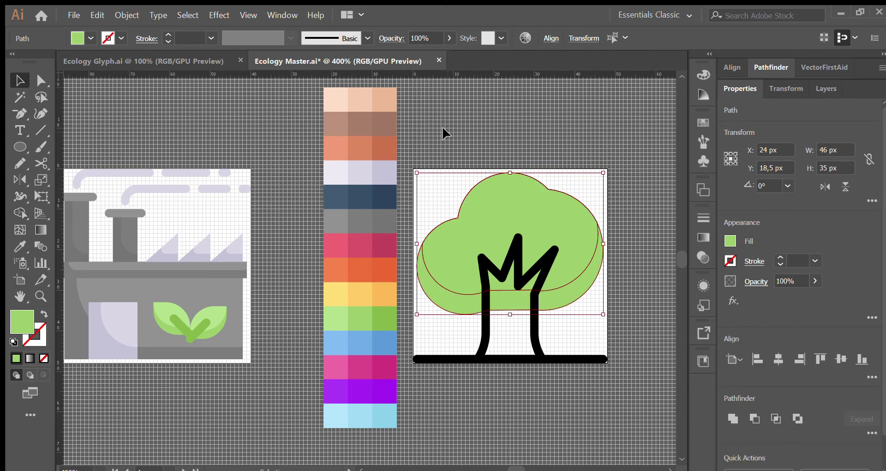
# Step: Fill the original crown shape behind the trimmed copy with the darkest green from the palette
pyautogui.click(442, 126)
pyautogui.click(558, 308)
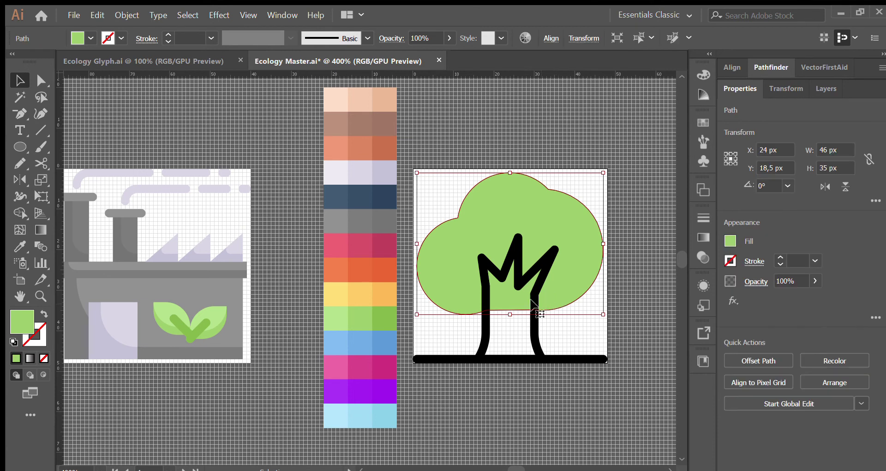
pyautogui.press('i')
pyautogui.click(384, 317)
pyautogui.press('v')
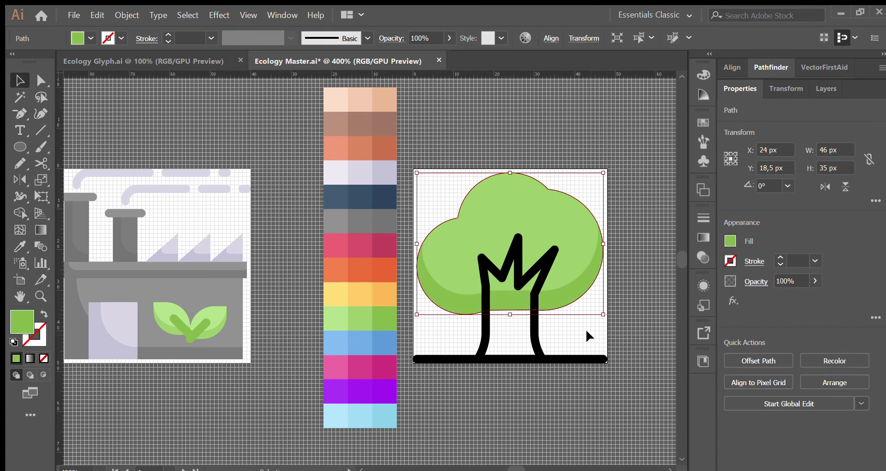
pyautogui.click(586, 329)
# Step: Fill the tree trunk with the middle terracotta from the palette, replacing its black stroke
pyautogui.click(511, 330)
pyautogui.press('i')
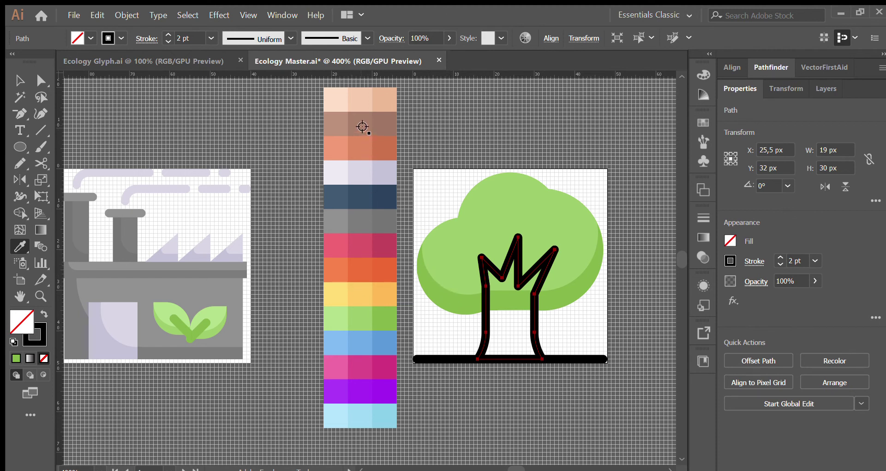
pyautogui.click(364, 150)
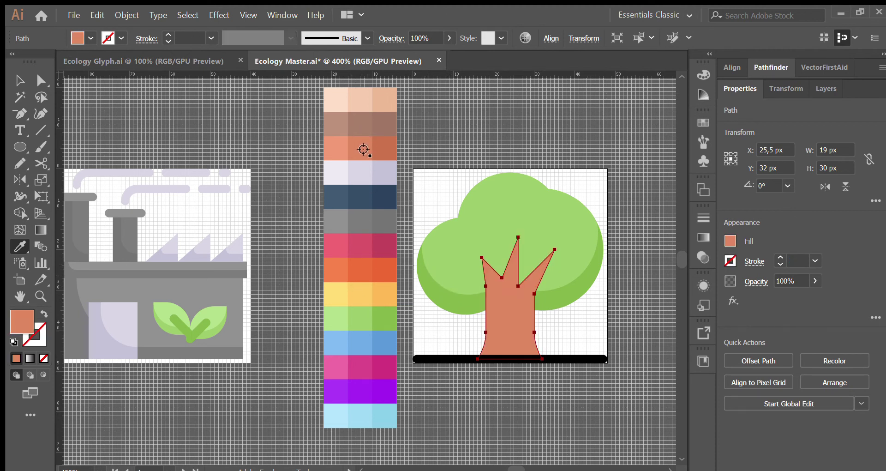
pyautogui.press('v')
pyautogui.click(590, 320)
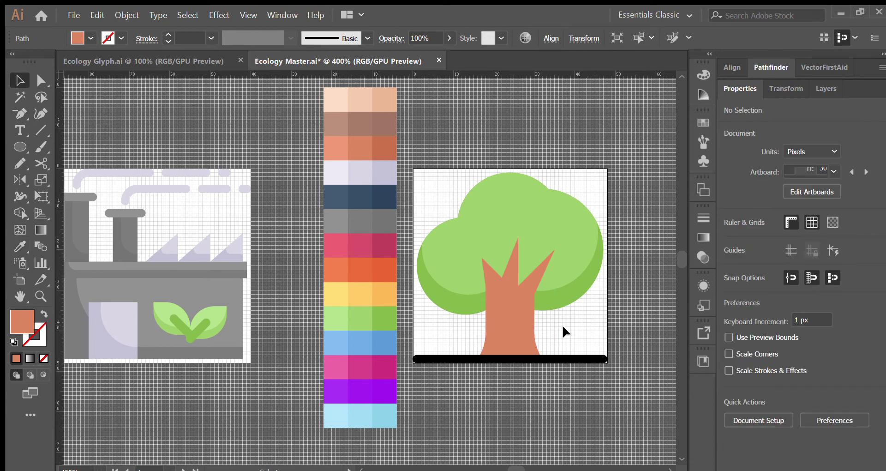
# Step: Draw a 15 × 26 px rectangle over the right part of the trunk and its branches
pyautogui.scroll(1, 544, 326)
pyautogui.press('m')
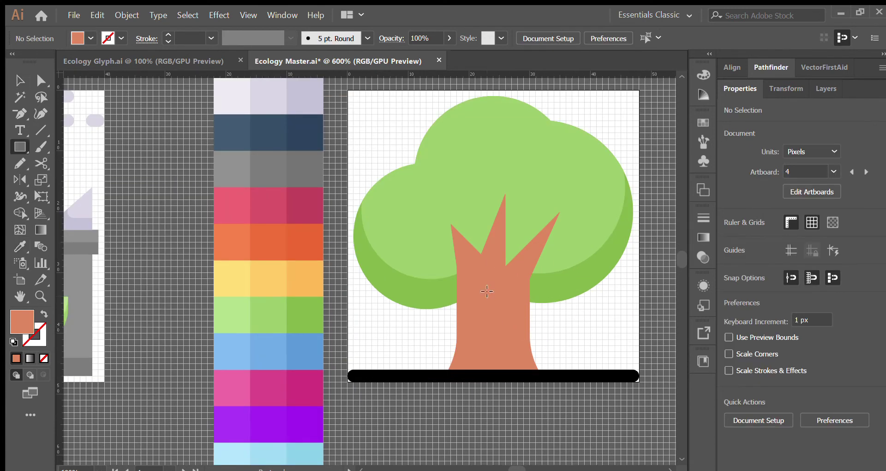
pyautogui.moveTo(469, 199)
pyautogui.mouseDown()
pyautogui.moveTo(573, 340)
pyautogui.moveTo(568, 354)
pyautogui.mouseUp()
pyautogui.press('b')
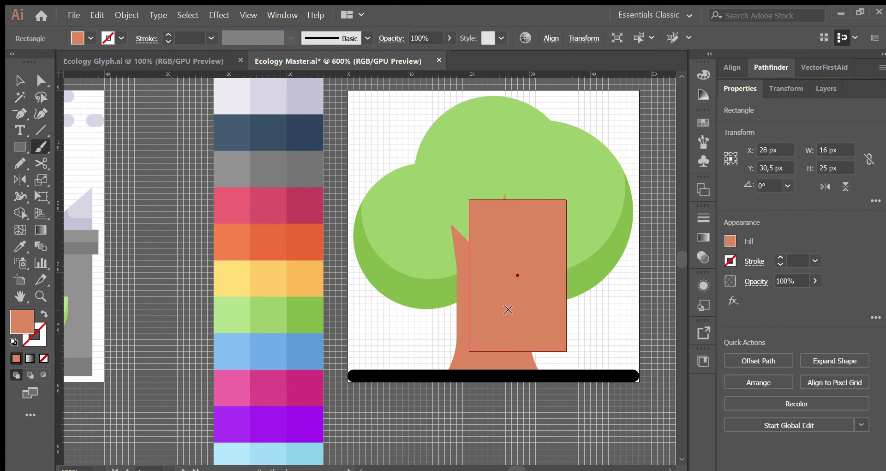
pyautogui.press('v')
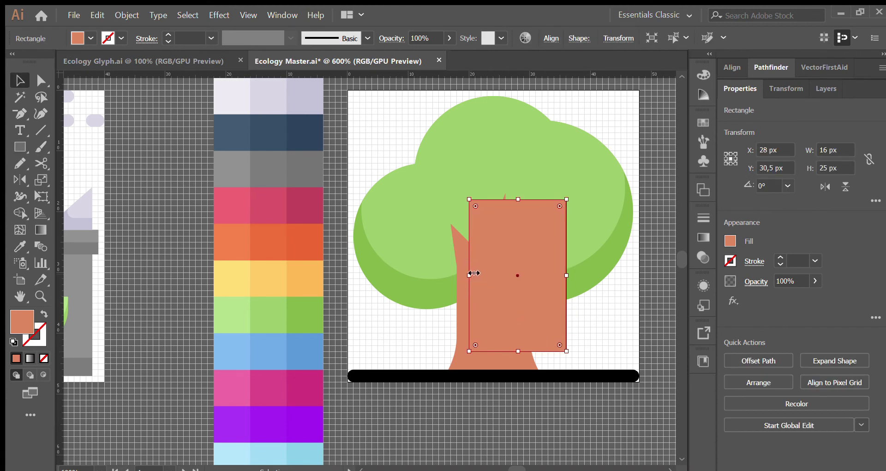
pyautogui.moveTo(470, 274); pyautogui.dragTo(475, 274)
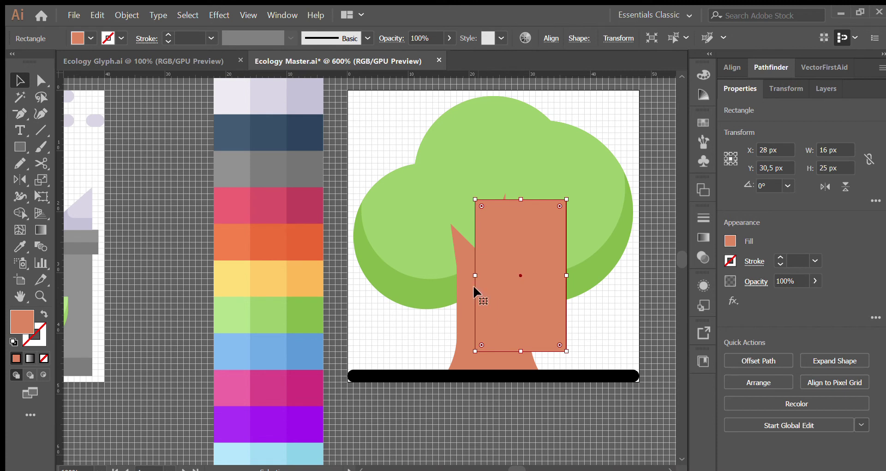
pyautogui.keyDown('shift'); pyautogui.click(464, 355); pyautogui.keyUp('shift')
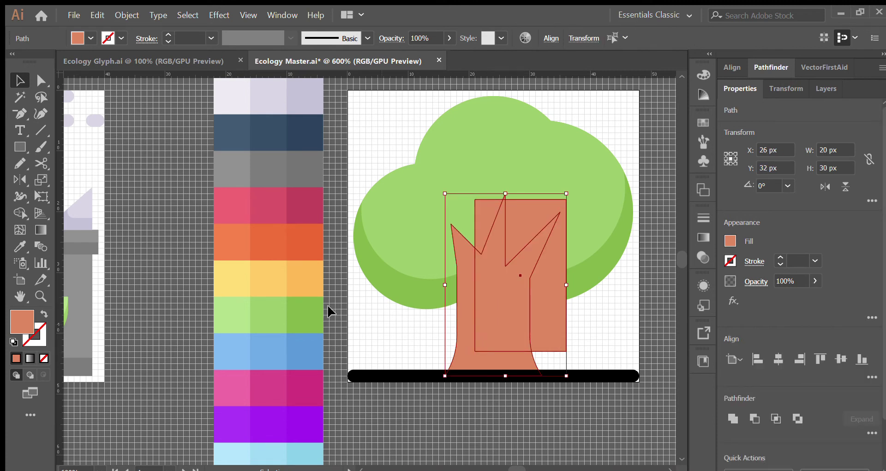
pyautogui.click(605, 318)
pyautogui.click(542, 273)
pyautogui.moveTo(527, 201); pyautogui.dragTo(526, 194)
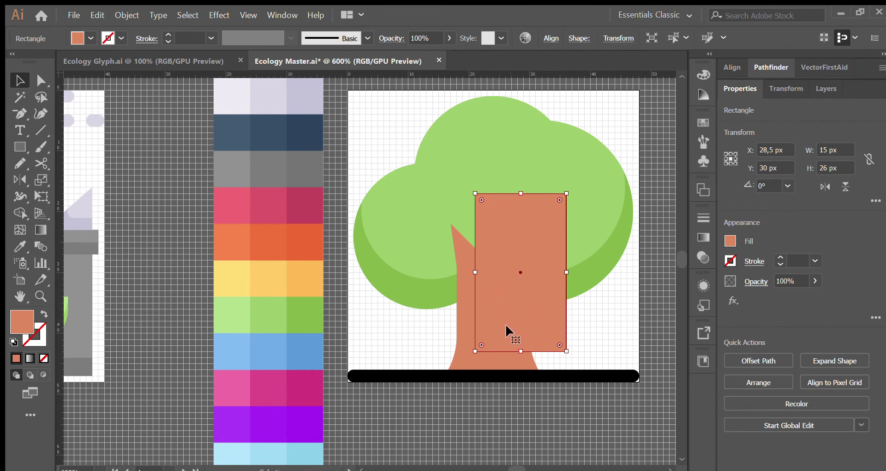
# Step: Round only the lower-left corner of the trunk's overlay rectangle to a 15 px radius
pyautogui.moveTo(478, 343); pyautogui.dragTo(584, 282)
pyautogui.hotkey('ctrl', 'z')
pyautogui.press('a')
pyautogui.moveTo(480, 346); pyautogui.dragTo(584, 295)
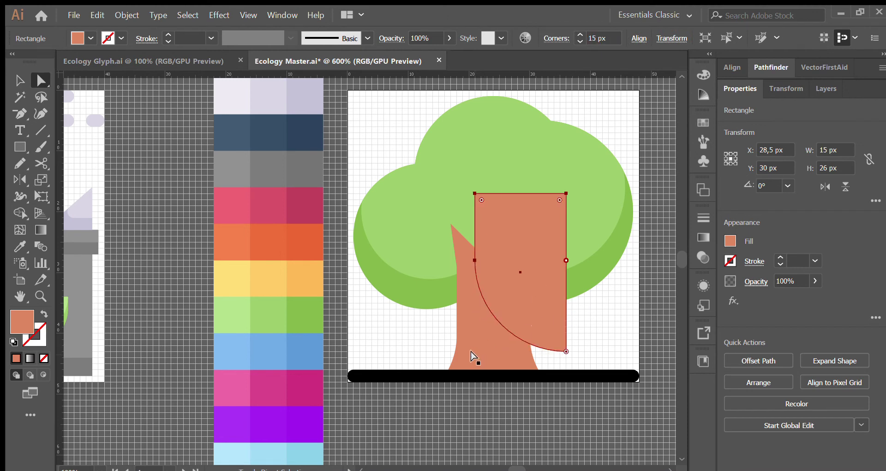
# Step: Trim the rounded rectangle to the trunk's outline with Shape Builder, removing the parts outside the trunk
pyautogui.keyDown('shift'); pyautogui.click(471, 355); pyautogui.keyUp('shift')
pyautogui.hotkey('shift', 'm')
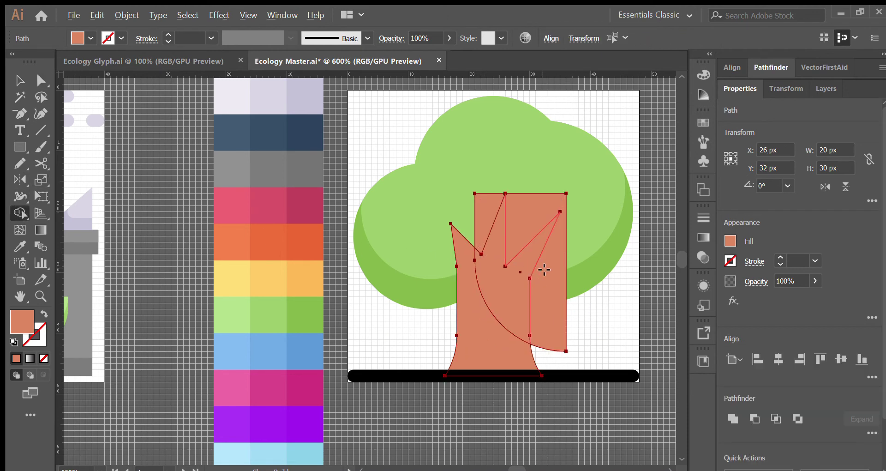
pyautogui.keyDown('alt'); pyautogui.click(544, 270); pyautogui.keyUp('alt')
pyautogui.keyDown('alt'); pyautogui.click(485, 213); pyautogui.keyUp('alt')
pyautogui.scroll(-1, 479, 214)
pyautogui.press('v')
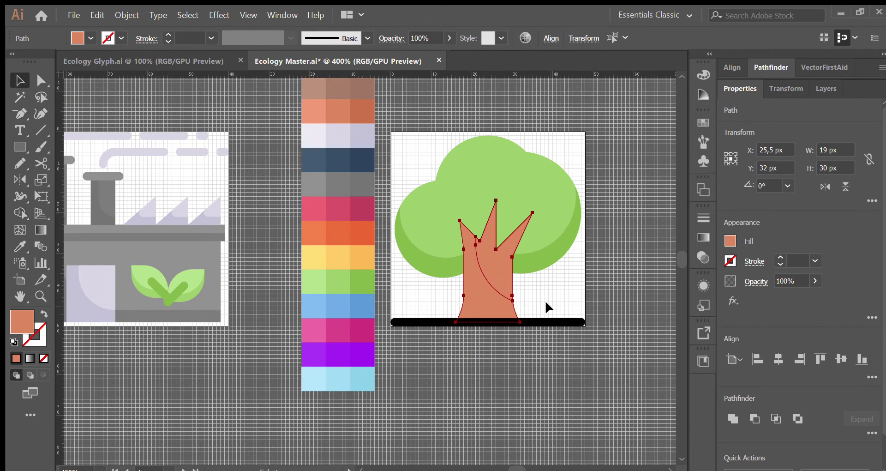
# Step: Fill the trimmed right part of the tree trunk with the lightest terracotta from the palette
pyautogui.click(489, 262)
pyautogui.press('i')
pyautogui.scroll(1, 388, 179)
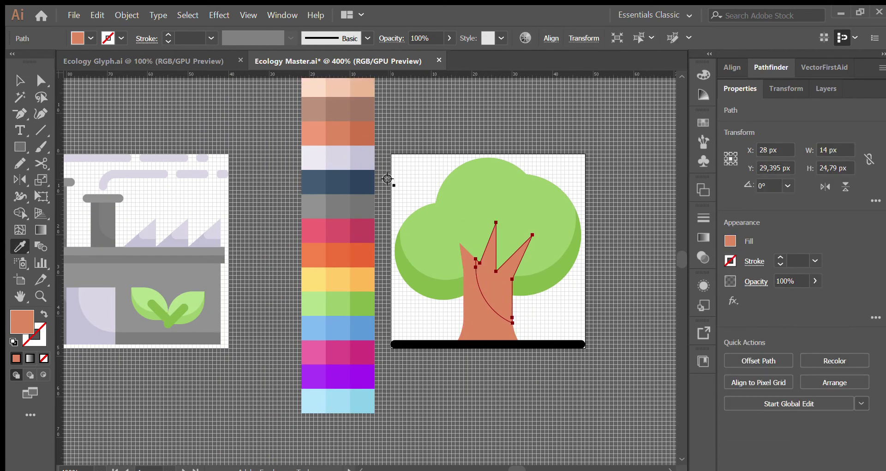
pyautogui.click(320, 137)
pyautogui.scroll(-1, 549, 298)
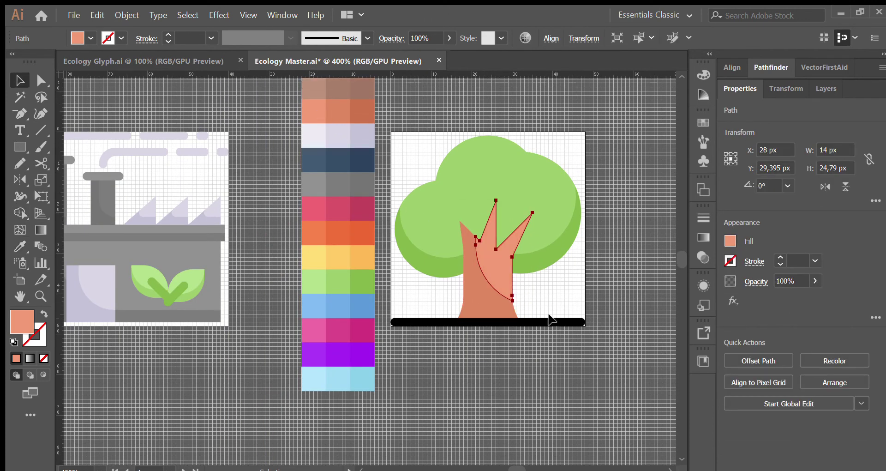
pyautogui.press('v')
# Step: Outline the stroke of the ground line under the tree and fill it with the middle brown from the palette
pyautogui.click(546, 313)
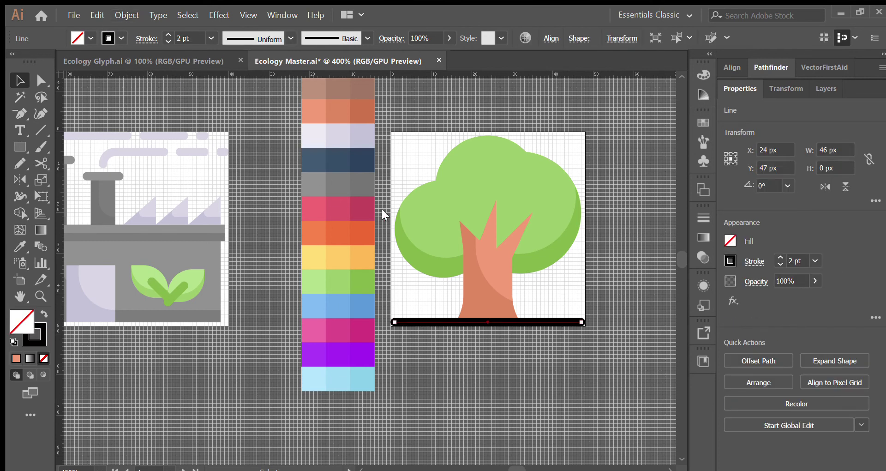
pyautogui.hotkey('ctrl', 'shift', 'o')
pyautogui.scroll(1, 417, 347)
pyautogui.press('i')
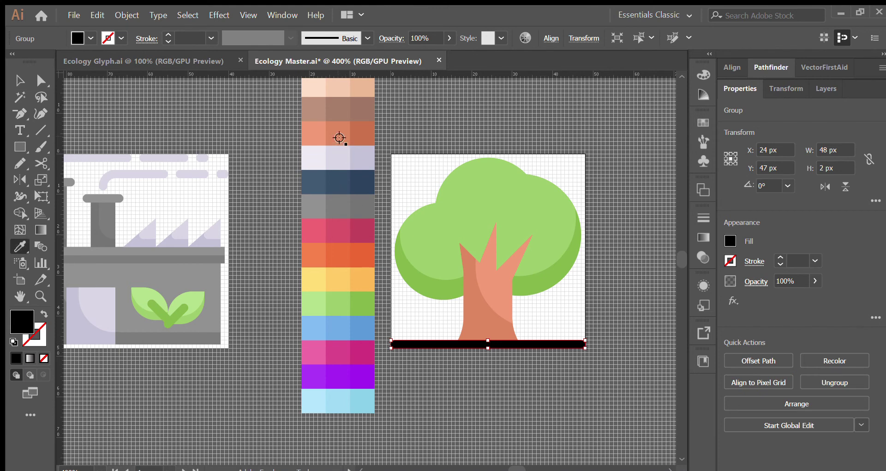
pyautogui.click(343, 113)
pyautogui.press('v')
pyautogui.click(627, 319)
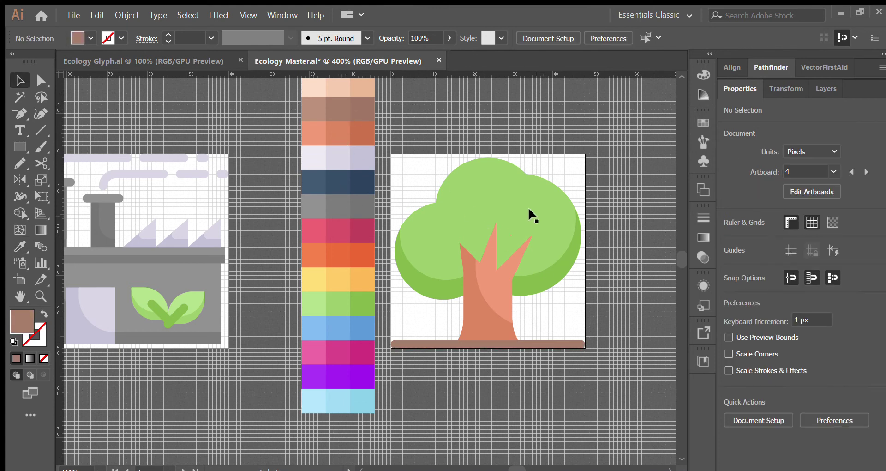
# Step: Move the color palette into the gap between the tree icon and the recycling bin icon
pyautogui.scroll(1, 526, 217)
pyautogui.scroll(1, 515, 226)
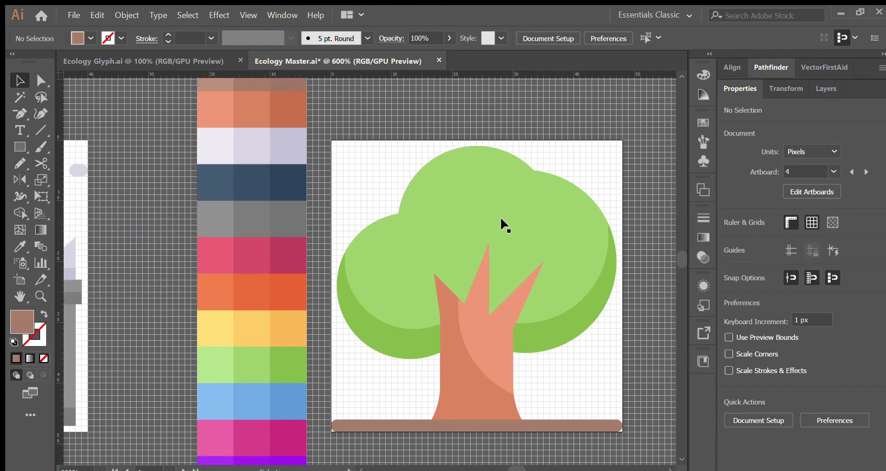
pyautogui.scroll(-3, 485, 226)
pyautogui.moveTo(559, 273); pyautogui.dragTo(438, 292)
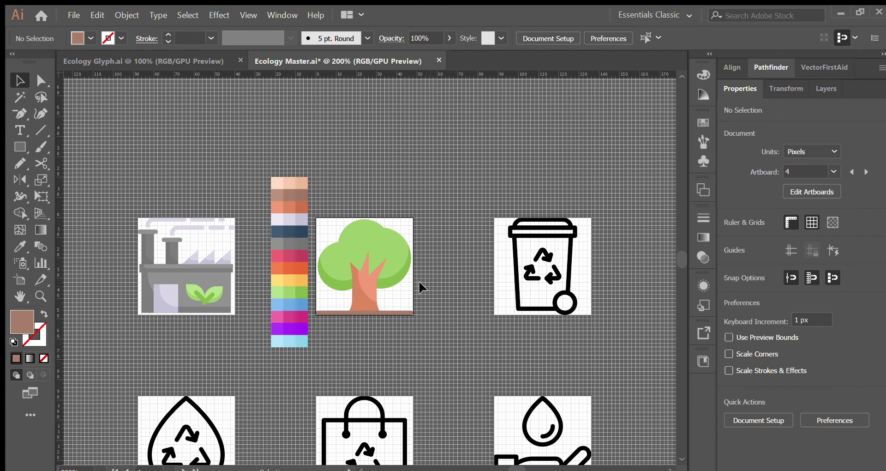
pyautogui.moveTo(281, 285); pyautogui.dragTo(456, 287)
pyautogui.scroll(2, 548, 223)
pyautogui.click(554, 213)
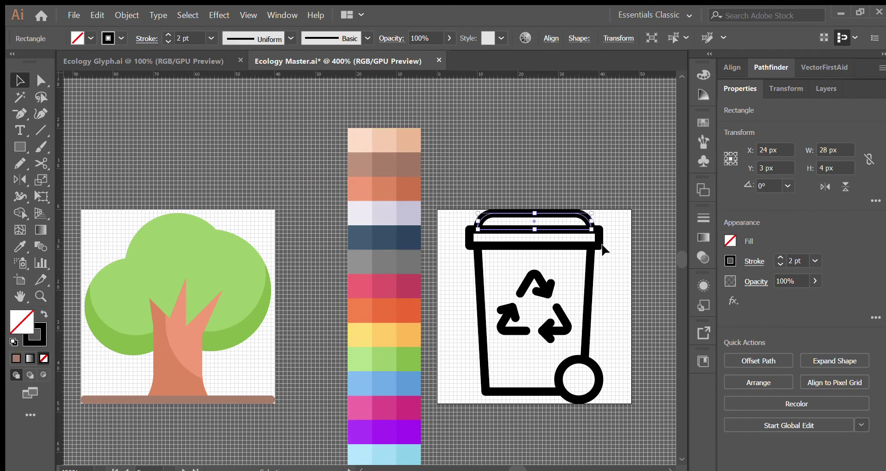
pyautogui.click(561, 211)
pyautogui.press('i')
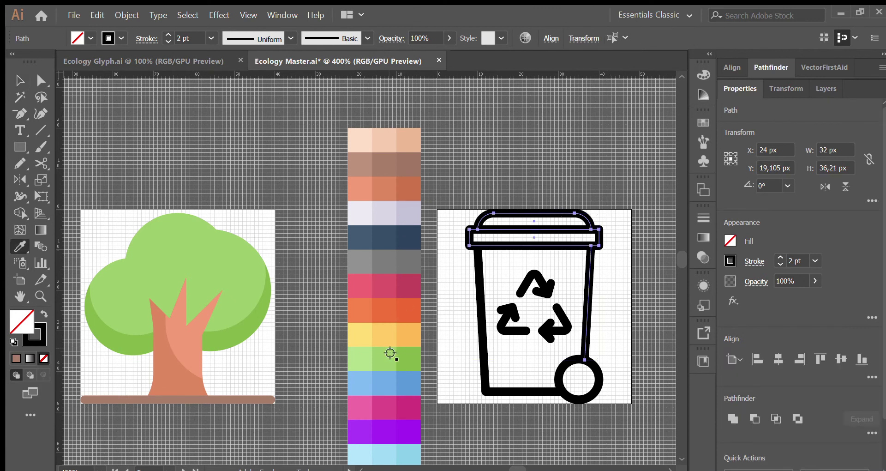
pyautogui.click(389, 363)
pyautogui.hotkey('ctrl', 'z')
pyautogui.press('v')
pyautogui.click(525, 391)
pyautogui.click(591, 380)
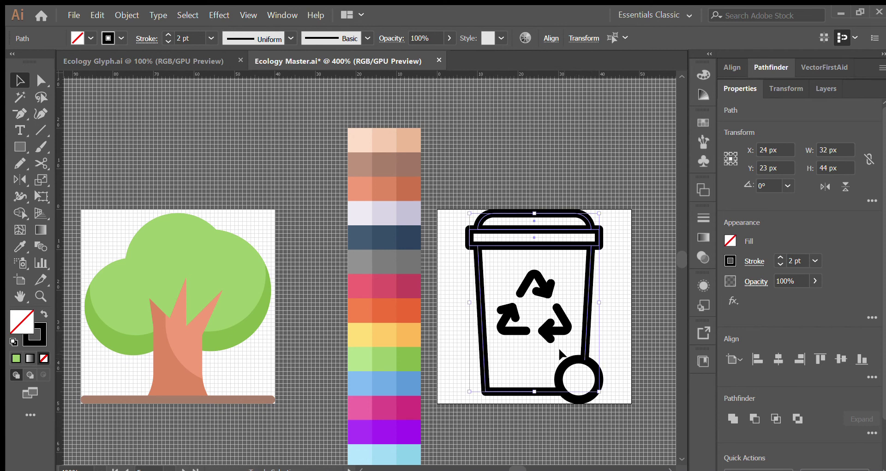
pyautogui.keyDown('shift'); pyautogui.click(572, 369); pyautogui.keyUp('shift')
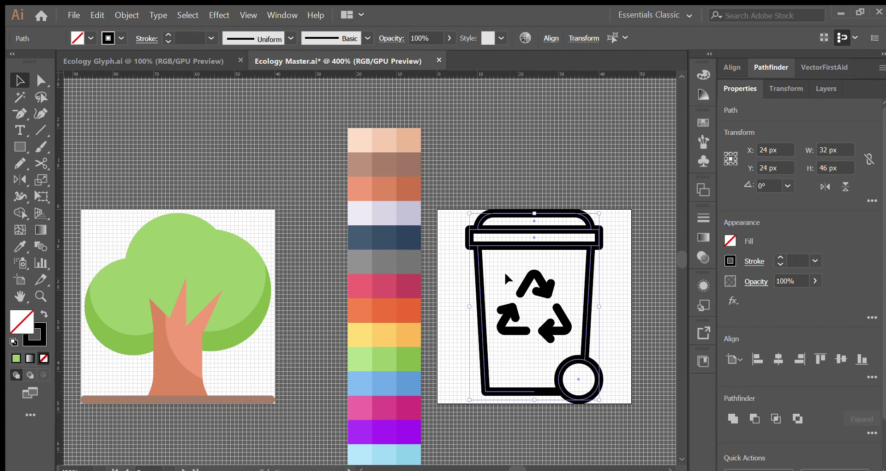
# Step: Expand the strokes of the bin's recycling symbol into filled shapes and unite the overlapping pieces
pyautogui.click(556, 333)
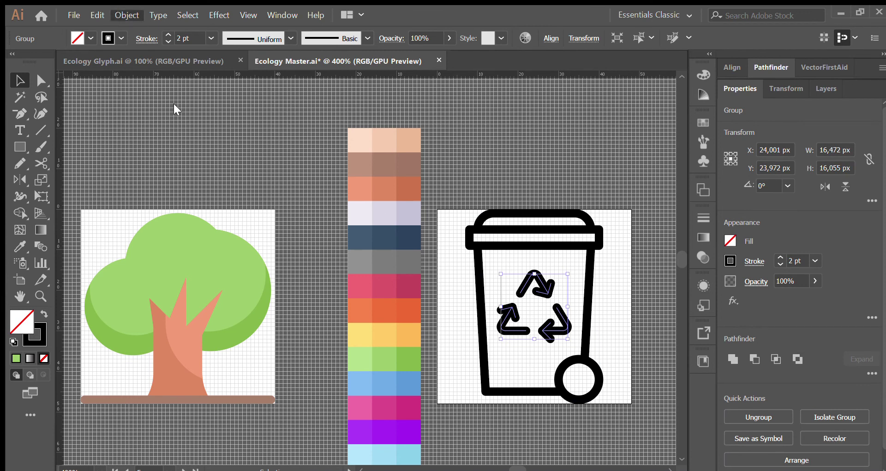
pyautogui.click(434, 342)
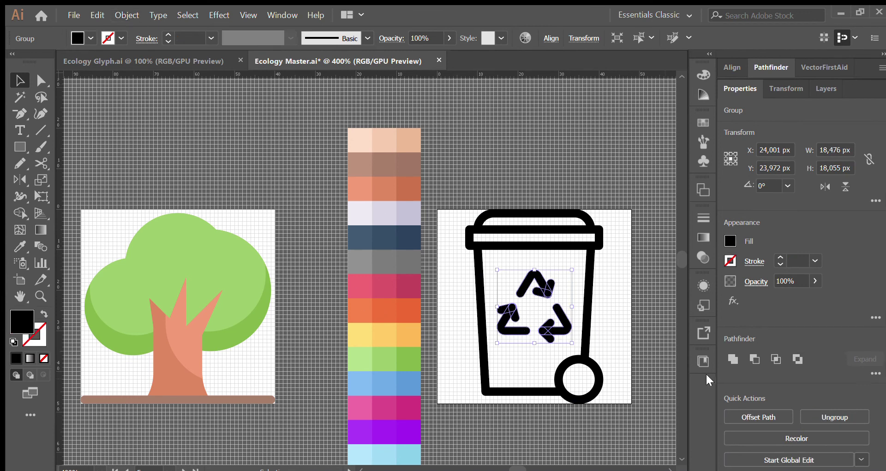
pyautogui.click(734, 358)
# Step: Fill the recycling symbol with the lightest lavender from the palette
pyautogui.press('i')
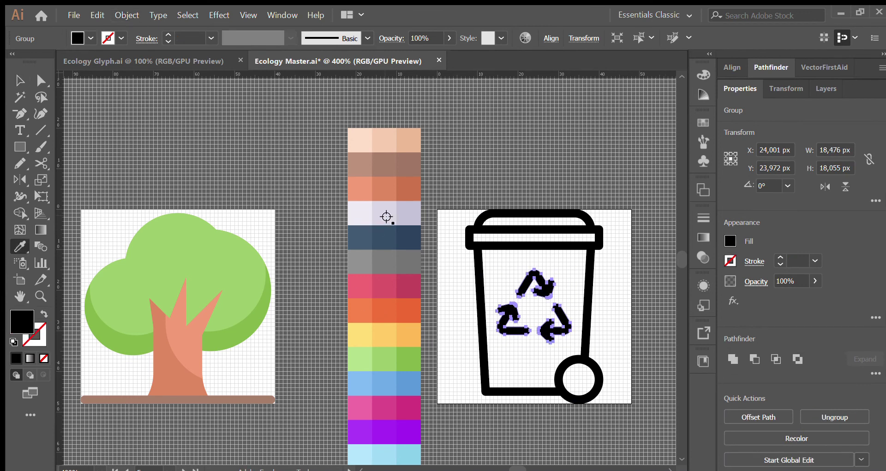
pyautogui.click(384, 214)
pyautogui.click(355, 215)
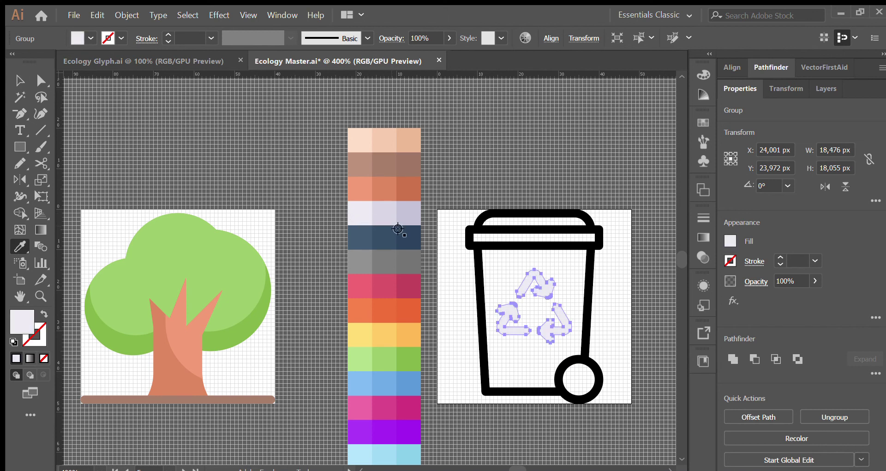
pyautogui.press('v')
# Step: Build closed shapes from the bin's wheel, body, rim and lid outlines with Shape Builder
pyautogui.moveTo(548, 367); pyautogui.dragTo(613, 391)
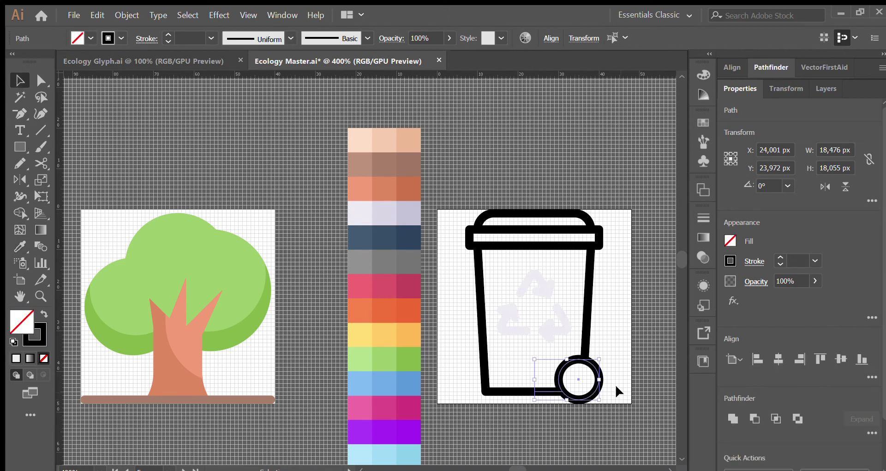
pyautogui.keyDown('shift'); pyautogui.moveTo(599, 280); pyautogui.dragTo(574, 296); pyautogui.keyUp('shift')
pyautogui.keyDown('shift'); pyautogui.click(485, 368); pyautogui.keyUp('shift')
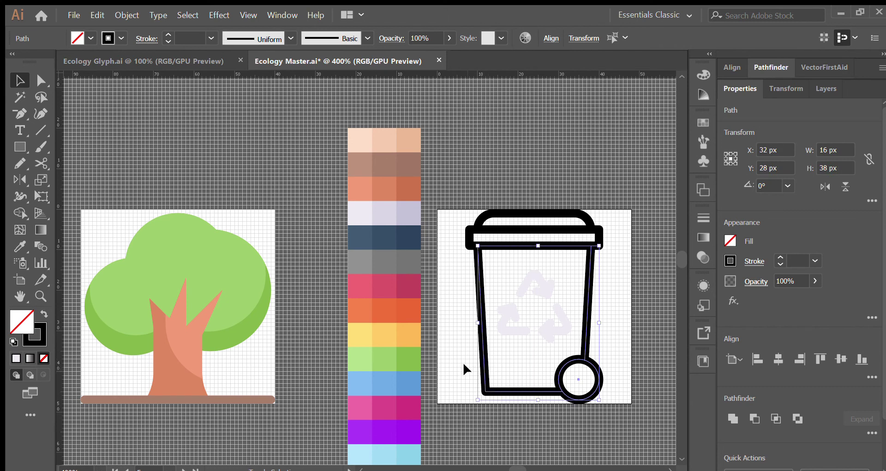
pyautogui.keyDown('shift'); pyautogui.click(525, 229); pyautogui.keyUp('shift')
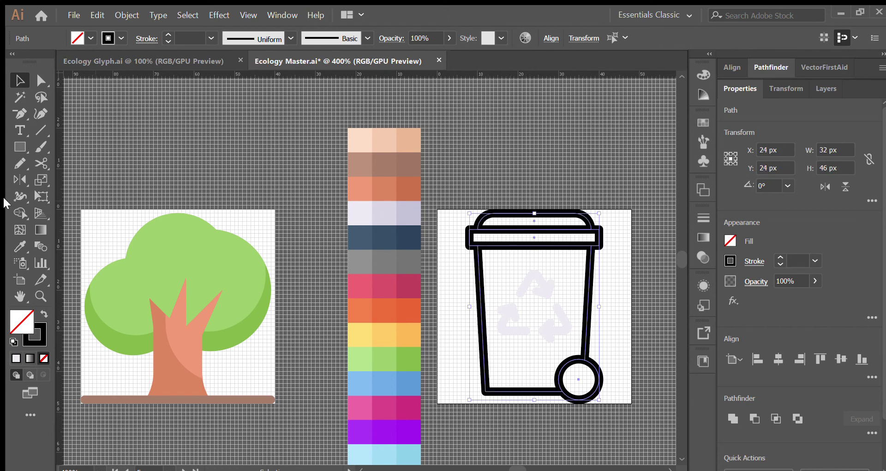
pyautogui.click(20, 212)
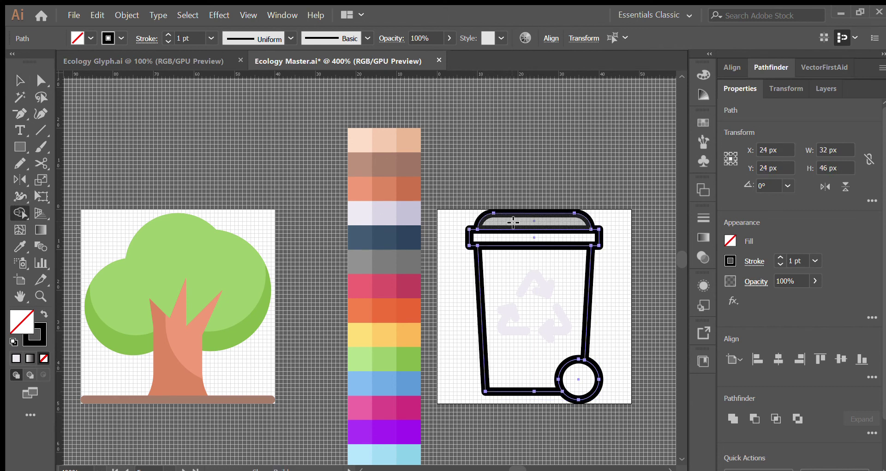
pyautogui.click(513, 223)
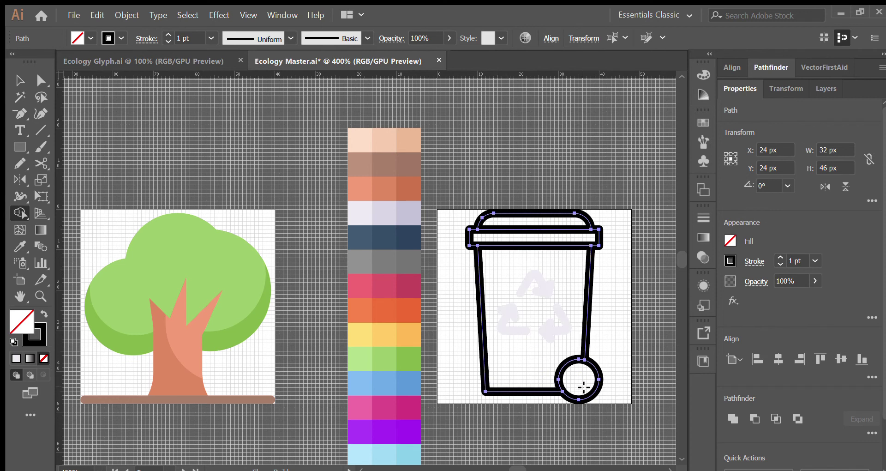
# Step: Fill the bin's lid, rim, body and wheel with the middle green from the palette, replacing their black strokes
pyautogui.press('i')
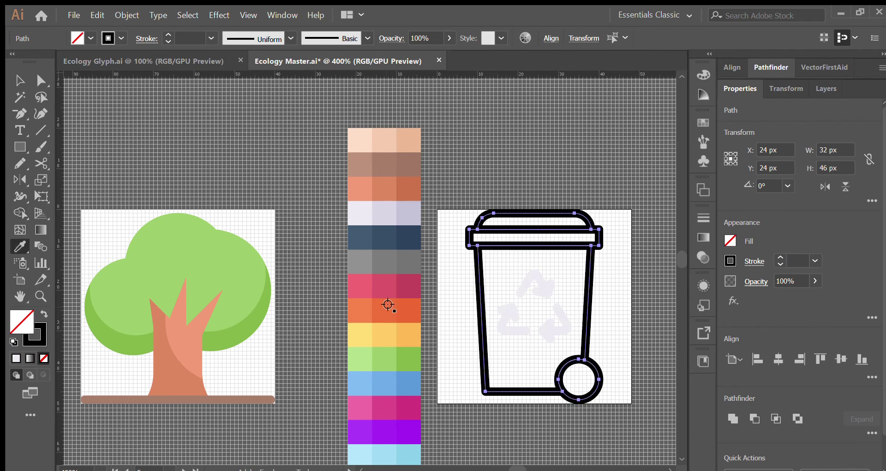
pyautogui.click(387, 359)
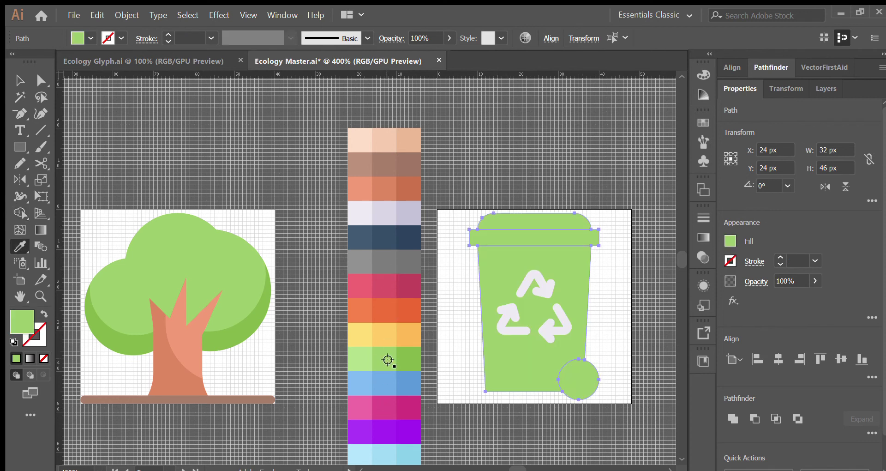
pyautogui.press('v')
pyautogui.click(625, 308)
# Step: Fill the bin's wheel with the middle navy from the palette
pyautogui.click(586, 376)
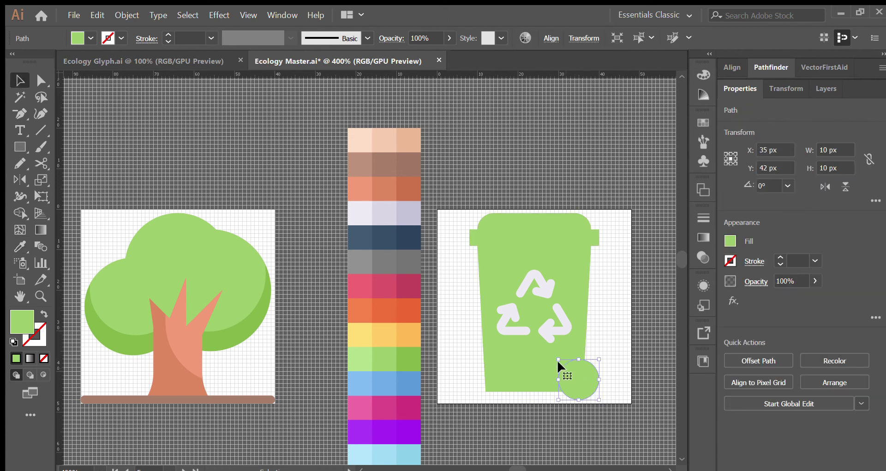
pyautogui.press('i')
pyautogui.click(387, 235)
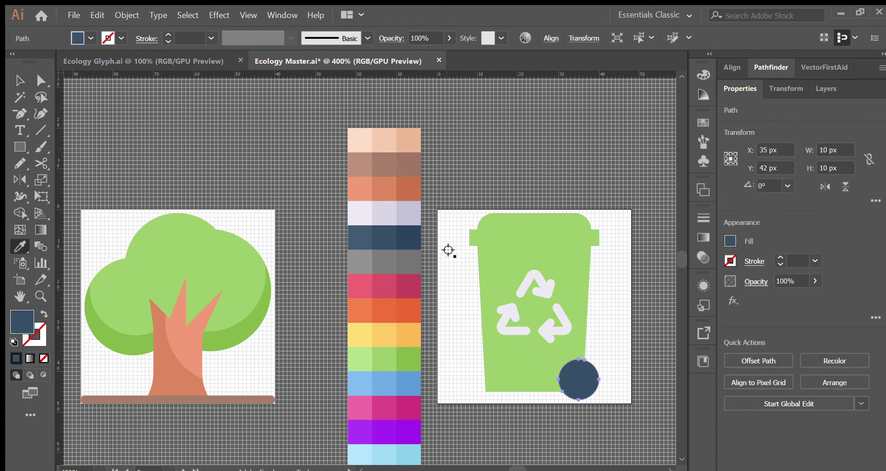
pyautogui.press('v')
pyautogui.click(629, 368)
# Step: Add a concentric 4 × 4 px copy of the wheel circle at the wheel's center
pyautogui.scroll(2, 604, 392)
pyautogui.click(574, 372)
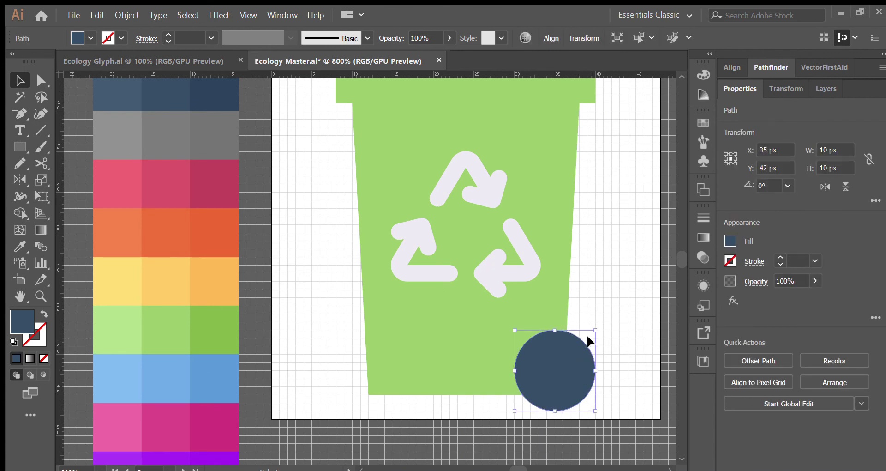
pyautogui.moveTo(594, 330); pyautogui.dragTo(577, 352)
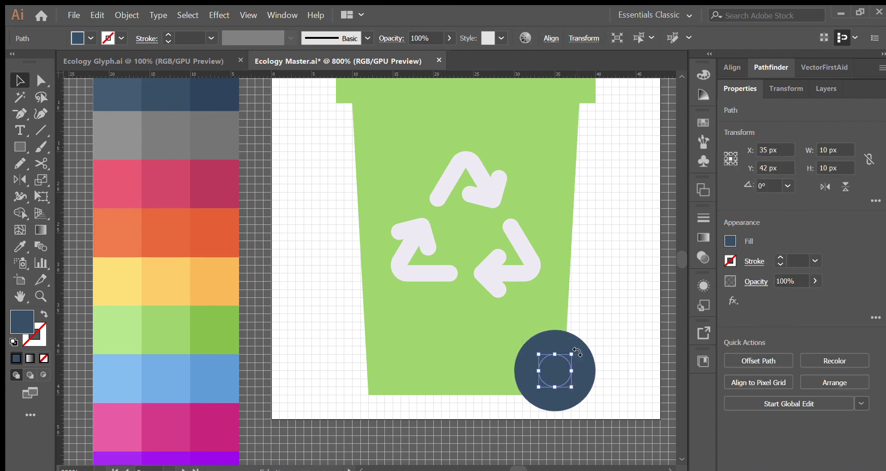
pyautogui.scroll(-2, 577, 356)
# Step: Fill the small hub circle of the wheel with the darkest lavender from the palette
pyautogui.press('i')
pyautogui.click(373, 239)
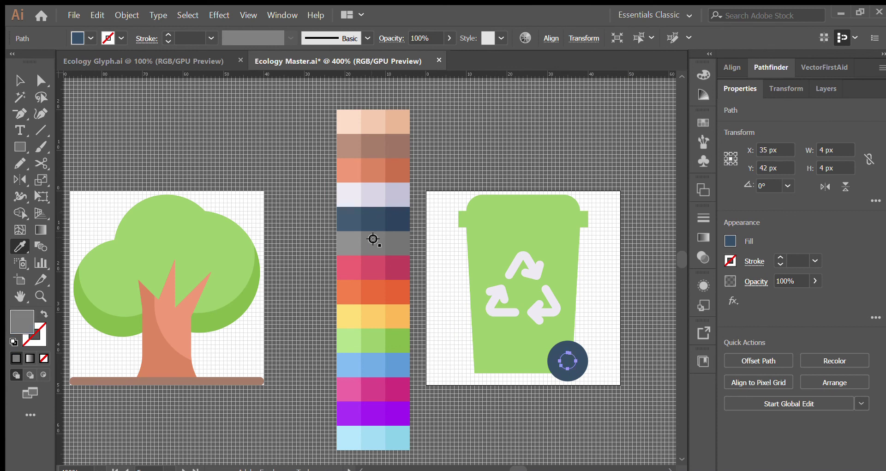
pyautogui.click(373, 199)
pyautogui.click(402, 199)
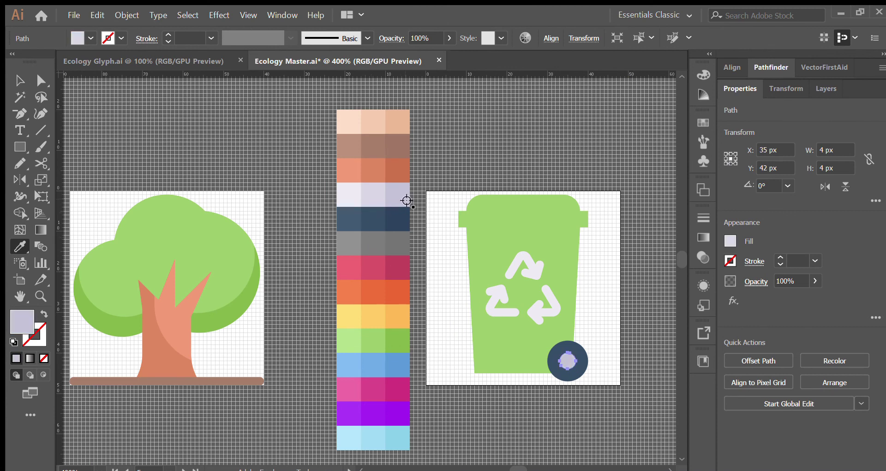
pyautogui.press('v')
pyautogui.click(600, 255)
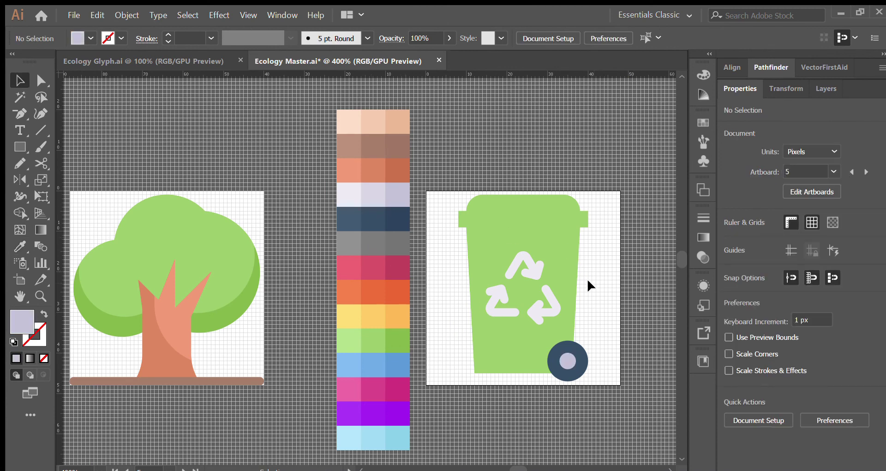
# Step: Duplicate the navy wheel circle 1.5 px right and up, and remove the copy's part outside the wheel with Shape Builder
pyautogui.scroll(2, 584, 365)
pyautogui.click(588, 355)
pyautogui.moveTo(577, 366); pyautogui.dragTo(558, 373)
pyautogui.keyDown('shift'); pyautogui.click(544, 400); pyautogui.keyUp('shift')
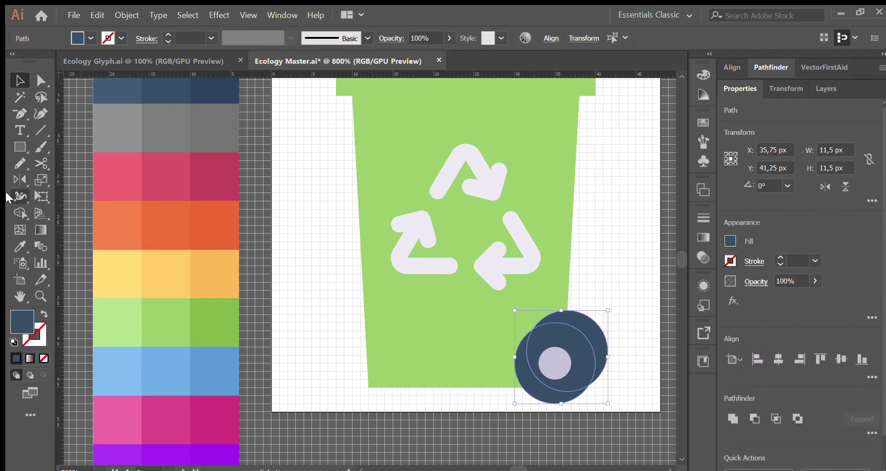
pyautogui.click(20, 213)
pyautogui.keyDown('alt'); pyautogui.click(594, 332); pyautogui.keyUp('alt')
pyautogui.scroll(-2, 596, 336)
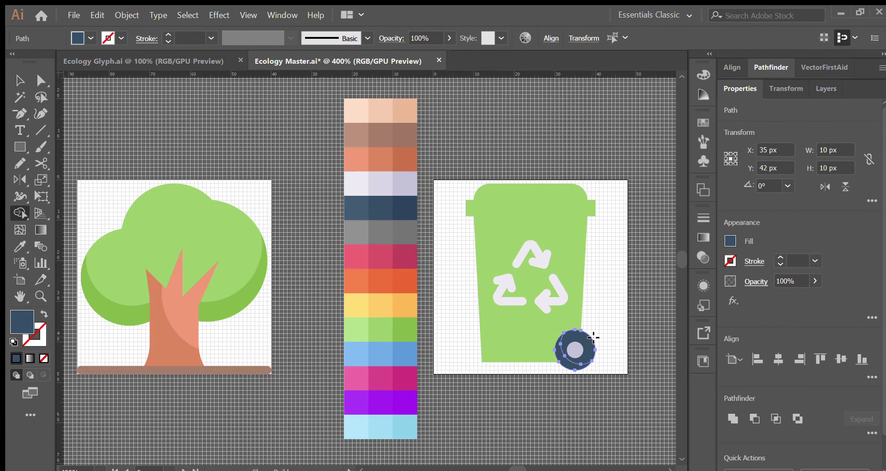
# Step: Fill the crescent along the wheel's lower-left edge with the darkest navy from the palette
pyautogui.press('v')
pyautogui.click(618, 323)
pyautogui.click(617, 322)
pyautogui.click(572, 365)
pyautogui.press('i')
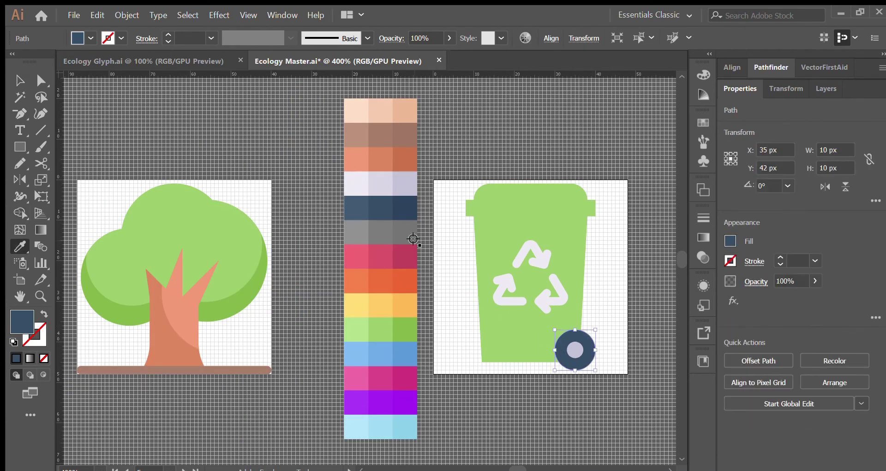
pyautogui.click(404, 210)
pyautogui.press('v')
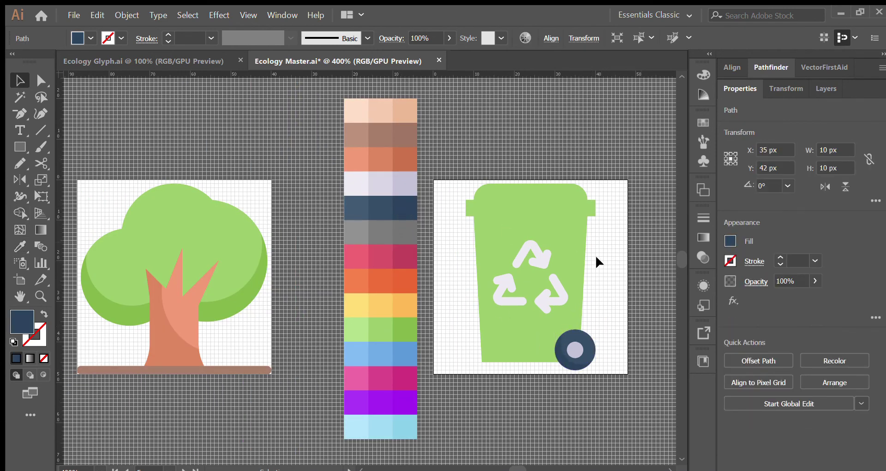
pyautogui.click(596, 255)
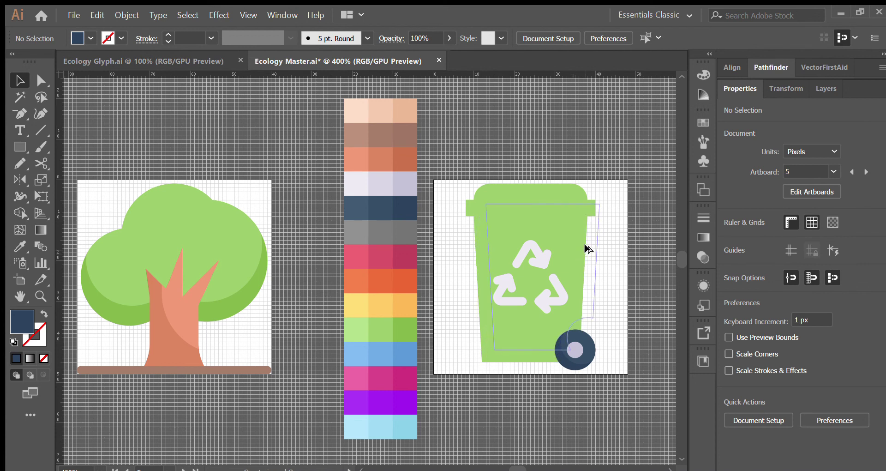
# Step: Duplicate the bin body 3 px right and up, isolate the copy, and delete the anchors of its curved wheel cutout
pyautogui.click(585, 245)
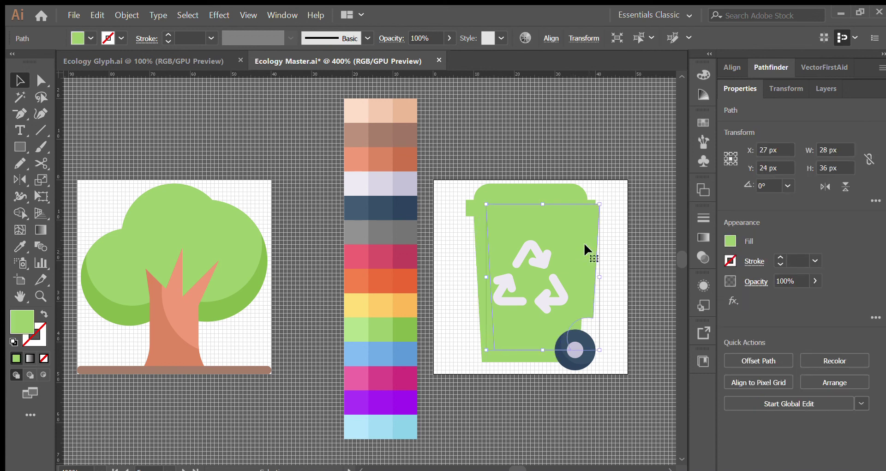
pyautogui.scroll(3, 567, 318)
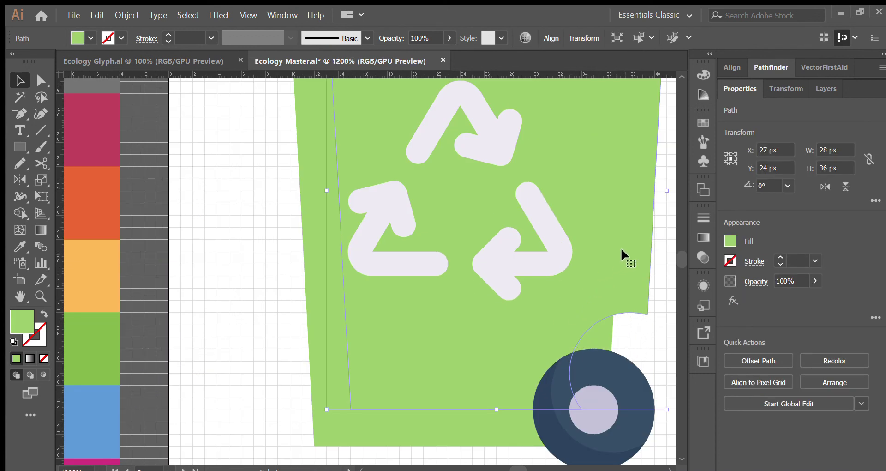
pyautogui.doubleClick(622, 247)
pyautogui.press('a')
pyautogui.click(575, 326)
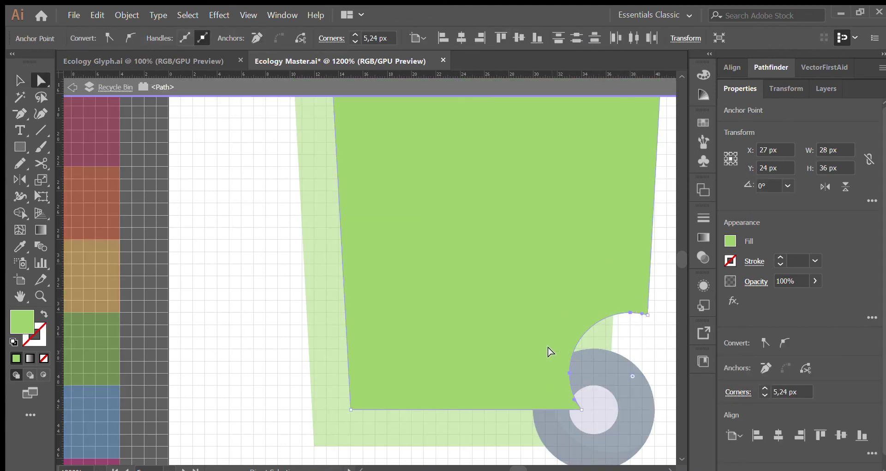
pyautogui.press('Delete')
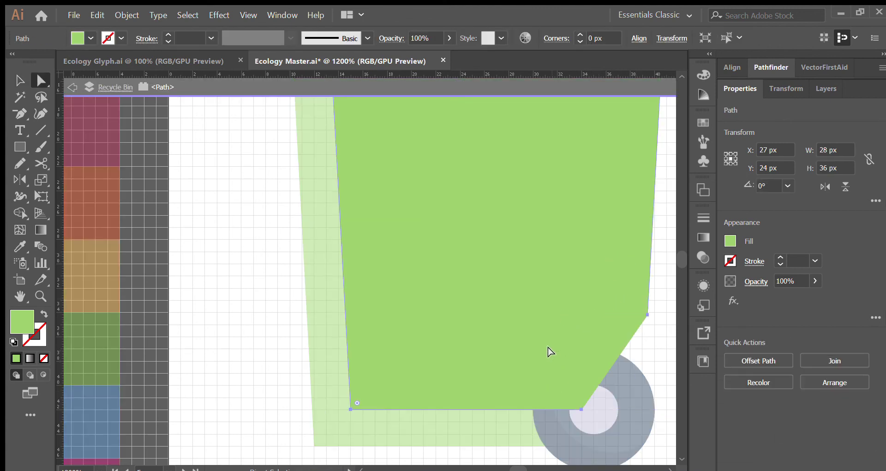
# Step: Move the copied body's lower-right corner point to X 39 px, Y 42 px and leave isolation mode
pyautogui.click(583, 410)
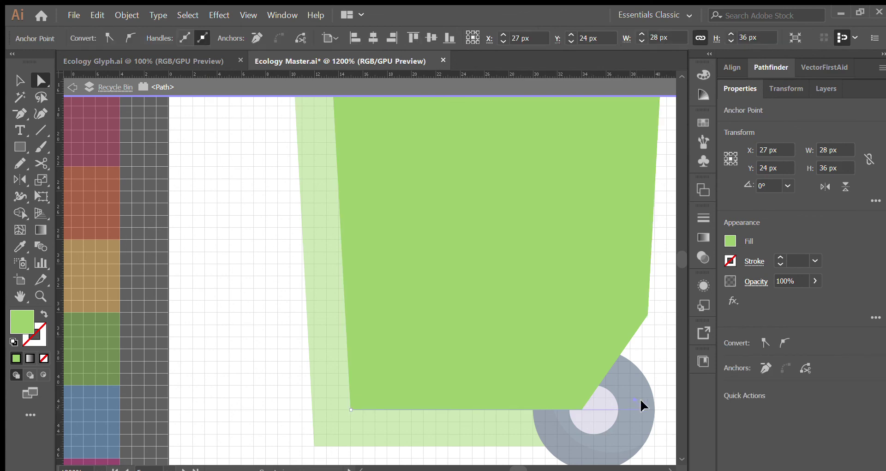
pyautogui.moveTo(641, 405); pyautogui.dragTo(642, 407)
pyautogui.click(20, 213)
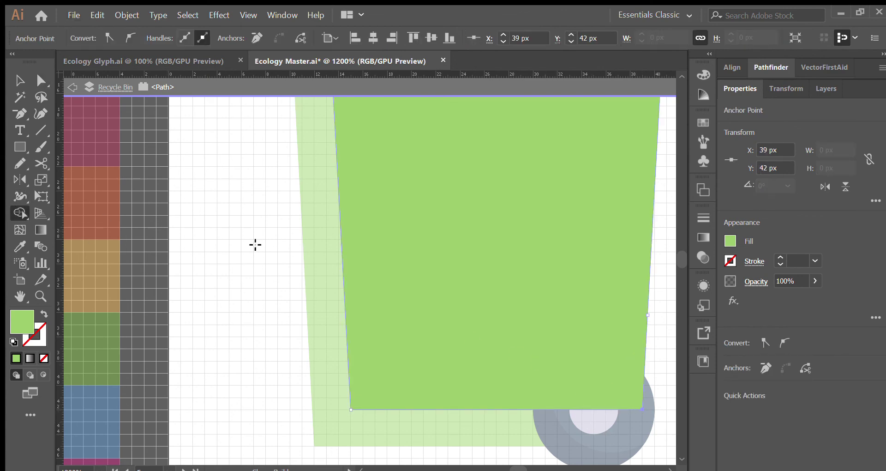
pyautogui.scroll(-3, 493, 290)
pyautogui.press('v')
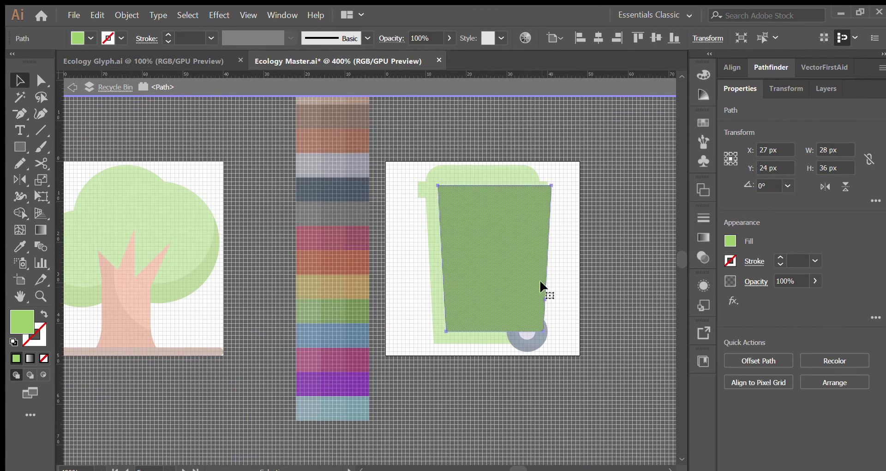
pyautogui.doubleClick(569, 266)
# Step: Remove the part of the copied body that lies outside the original bin body with Shape Builder
pyautogui.click(464, 307)
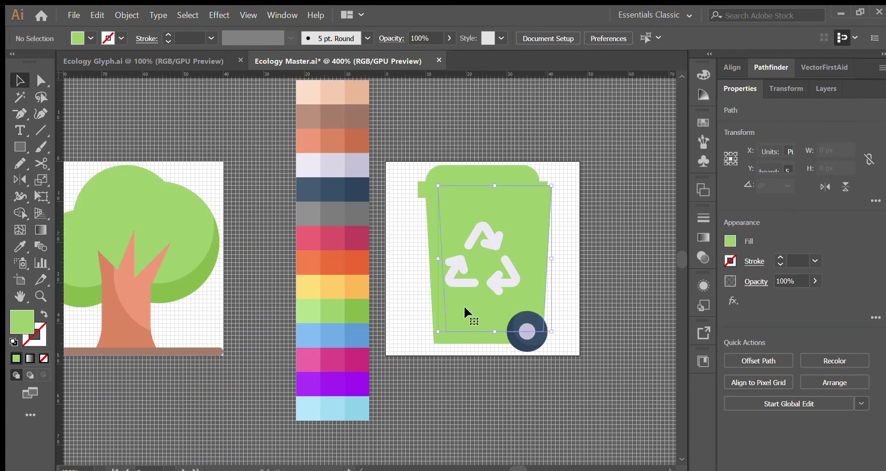
pyautogui.keyDown('shift'); pyautogui.click(446, 342); pyautogui.keyUp('shift')
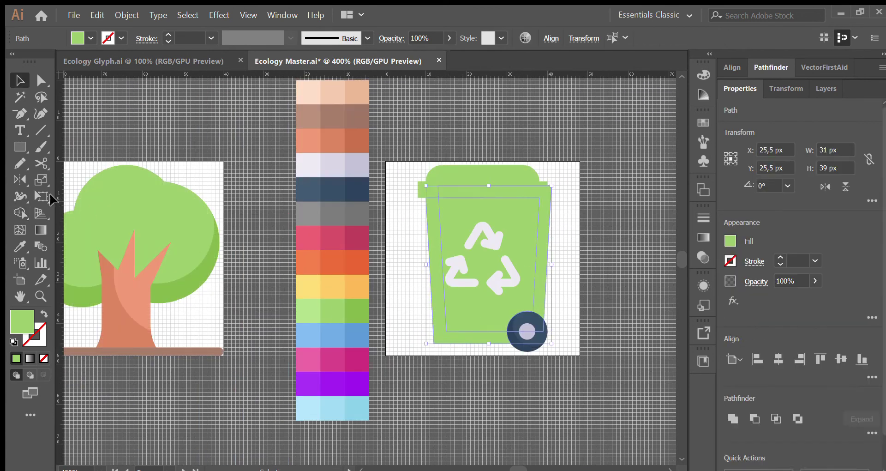
pyautogui.hotkey('shift', 'm')
pyautogui.keyDown('alt'); pyautogui.click(549, 197); pyautogui.keyUp('alt')
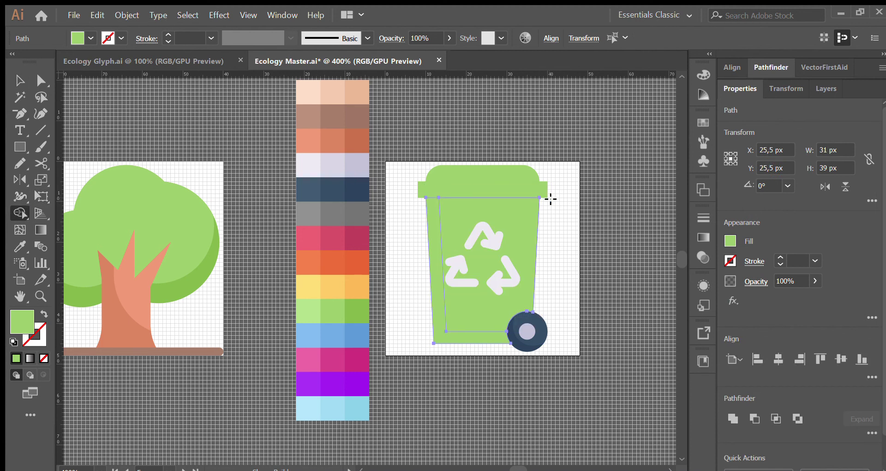
pyautogui.press('v')
pyautogui.click(566, 237)
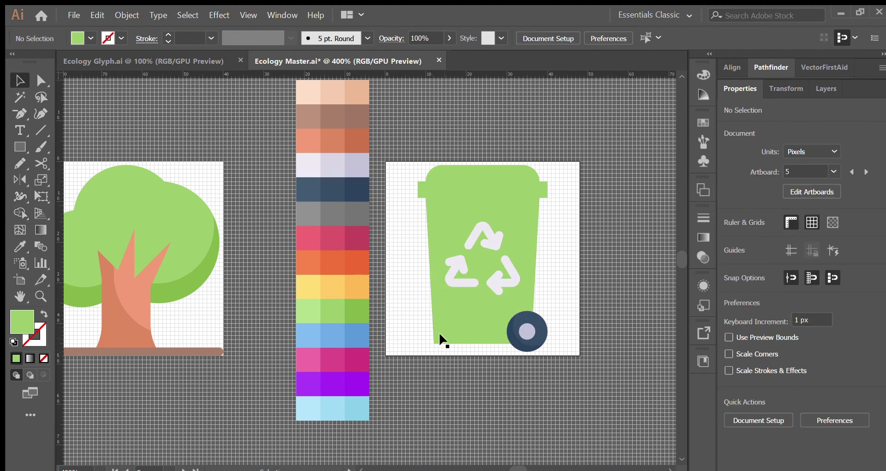
# Step: Fill the original bin body behind the trimmed copy with the darkest green from the palette
pyautogui.click(441, 342)
pyautogui.press('i')
pyautogui.click(359, 314)
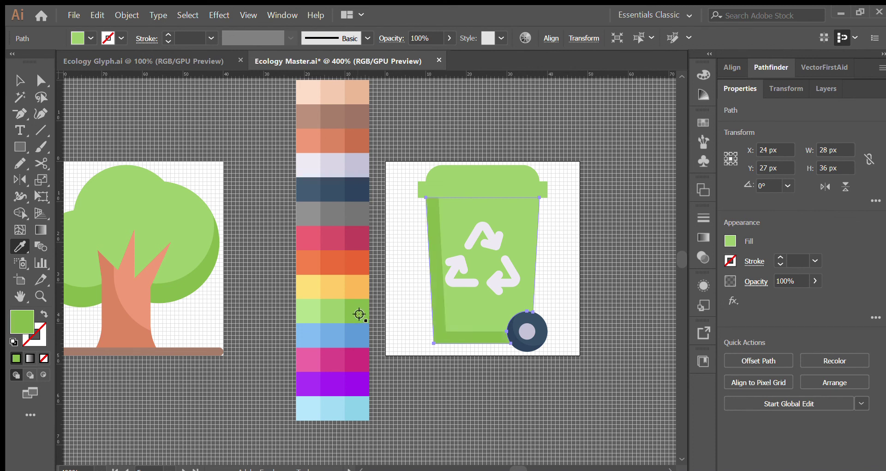
# Step: Round the lower-left corner of the lighter bin body shape into a large curve
pyautogui.press('a')
pyautogui.click(475, 360)
pyautogui.click(448, 325)
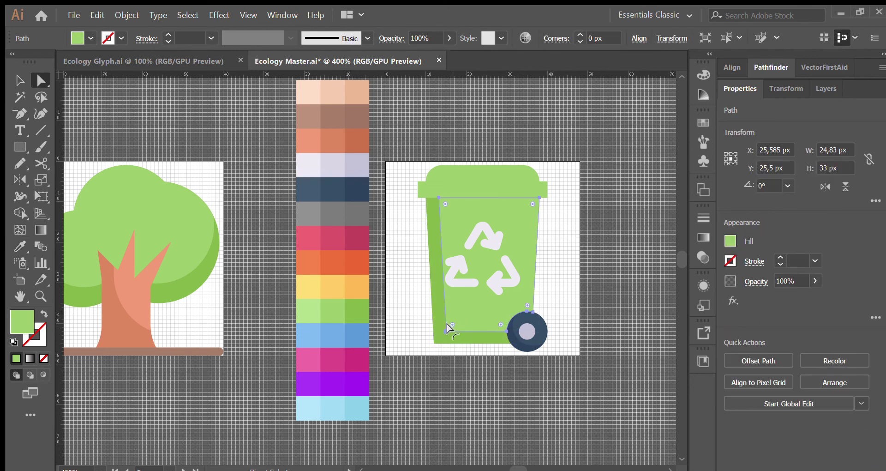
pyautogui.moveTo(447, 322); pyautogui.dragTo(547, 302)
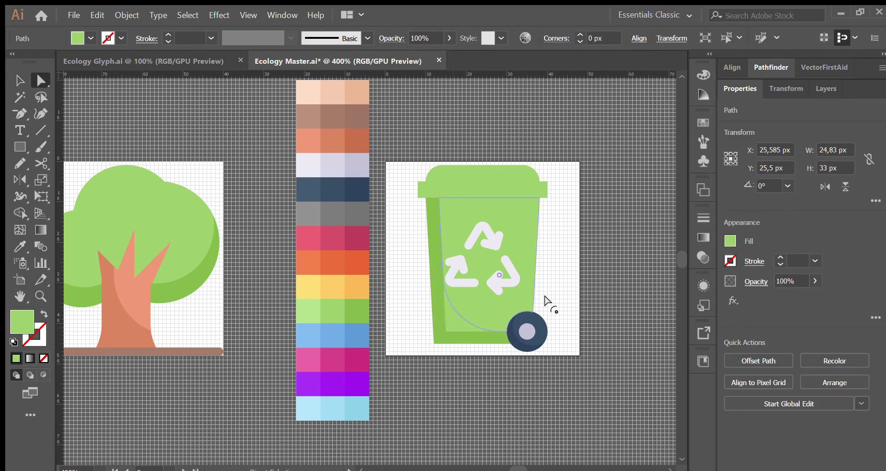
pyautogui.click(556, 270)
# Step: Duplicate the bin's rim 2 px right and up, and remove the copy's part outside the rim with Shape Builder
pyautogui.click(531, 192)
pyautogui.hotkey('ctrl', '+')
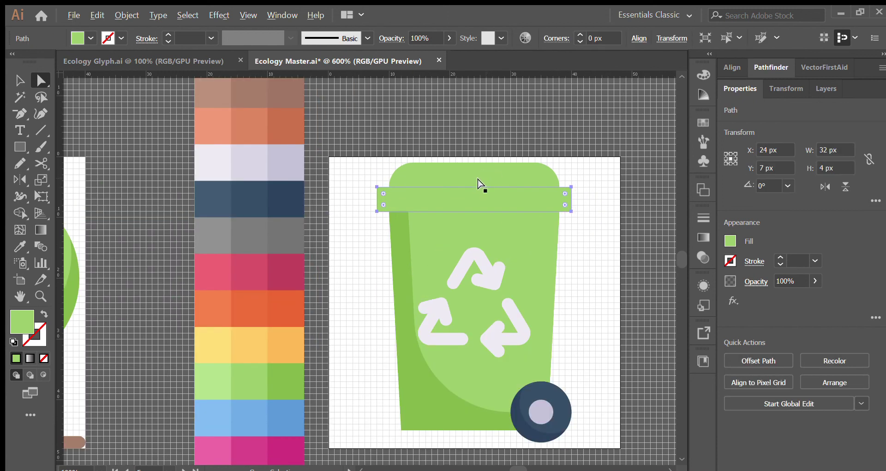
pyautogui.moveTo(453, 200); pyautogui.dragTo(468, 187)
pyautogui.keyDown('shift'); pyautogui.click(389, 206); pyautogui.keyUp('shift')
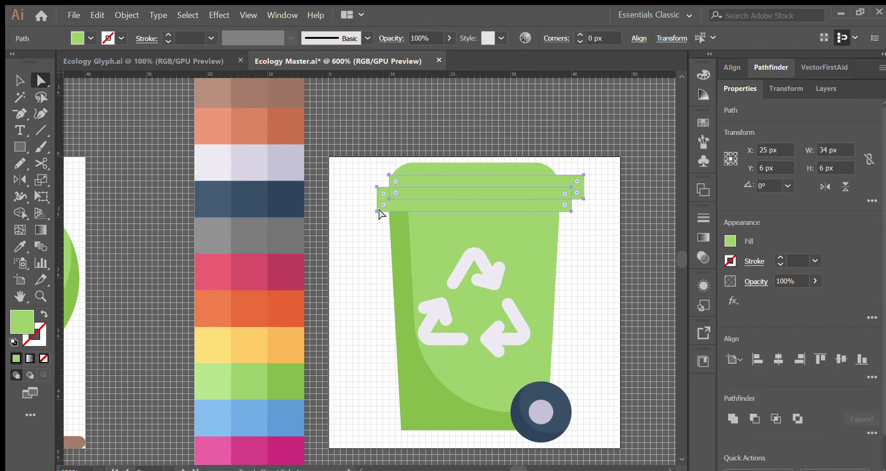
pyautogui.click(19, 213)
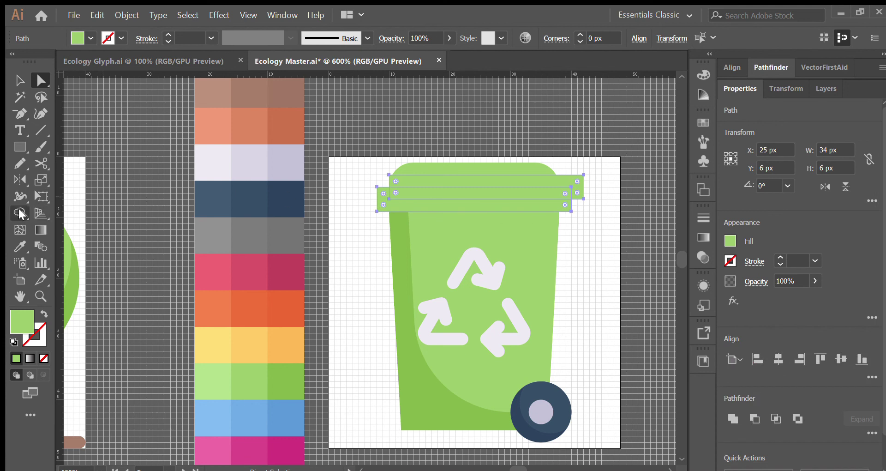
pyautogui.keyDown('alt'); pyautogui.click(579, 179); pyautogui.keyUp('alt')
pyautogui.press('v')
pyautogui.click(619, 184)
# Step: Fill the original rim with the darker green sampled from the bin body's shadow
pyautogui.click(559, 204)
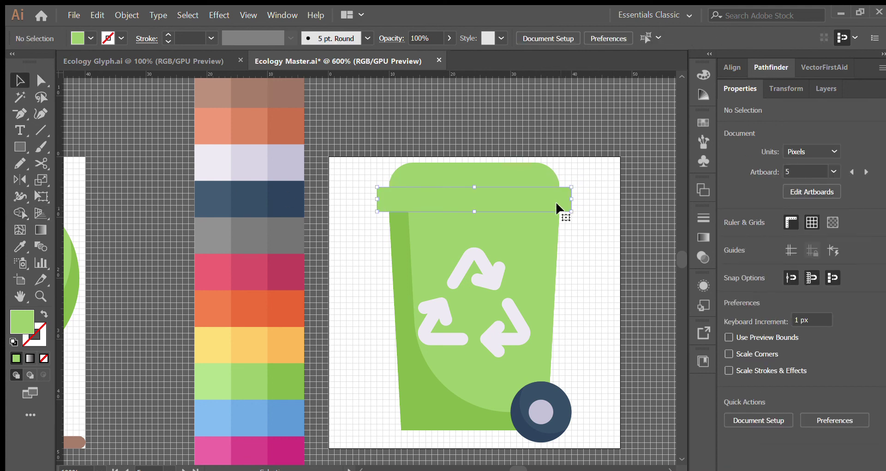
pyautogui.click(403, 258)
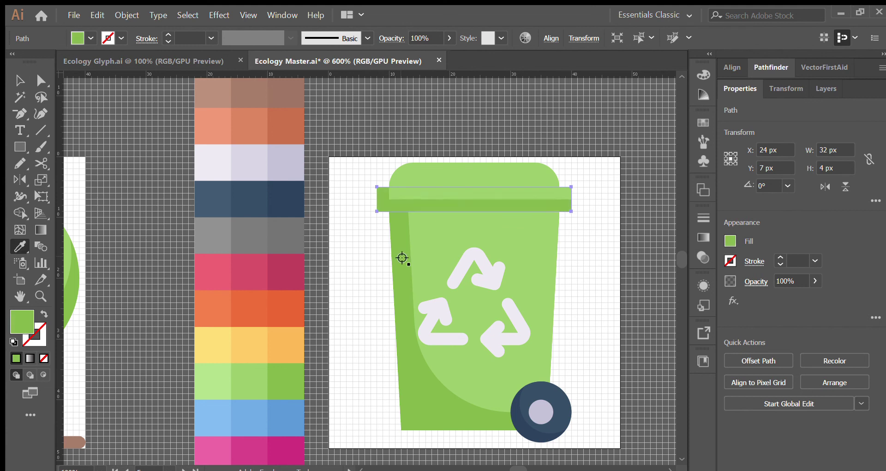
pyautogui.press('v')
pyautogui.click(589, 223)
# Step: Round the lower-left corner of the lighter rim strip to a 2 px radius
pyautogui.scroll(2, 391, 179)
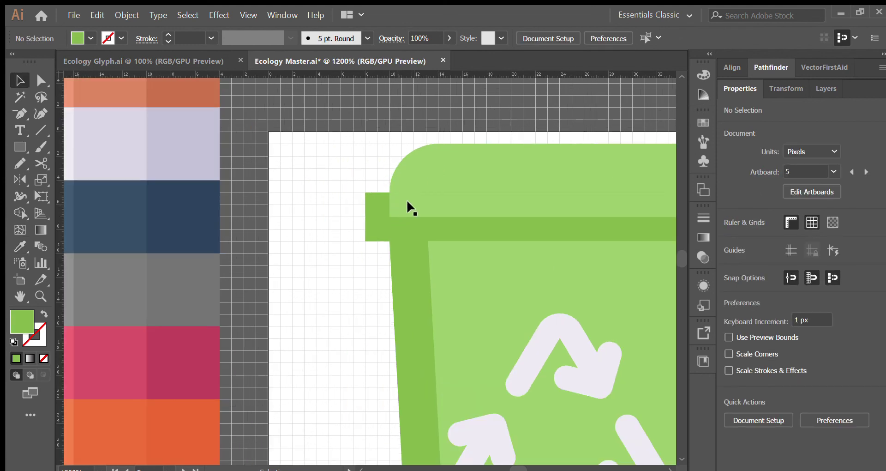
pyautogui.press('a')
pyautogui.click(409, 204)
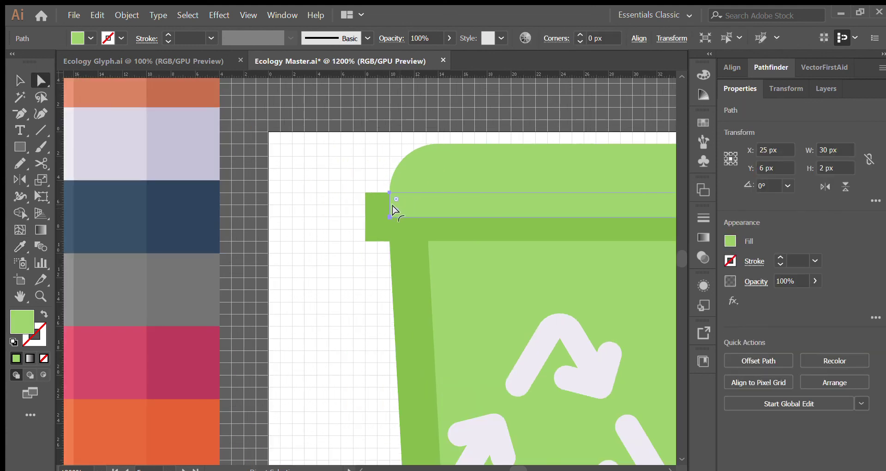
pyautogui.moveTo(393, 211); pyautogui.dragTo(536, 212)
pyautogui.scroll(-1, 368, 227)
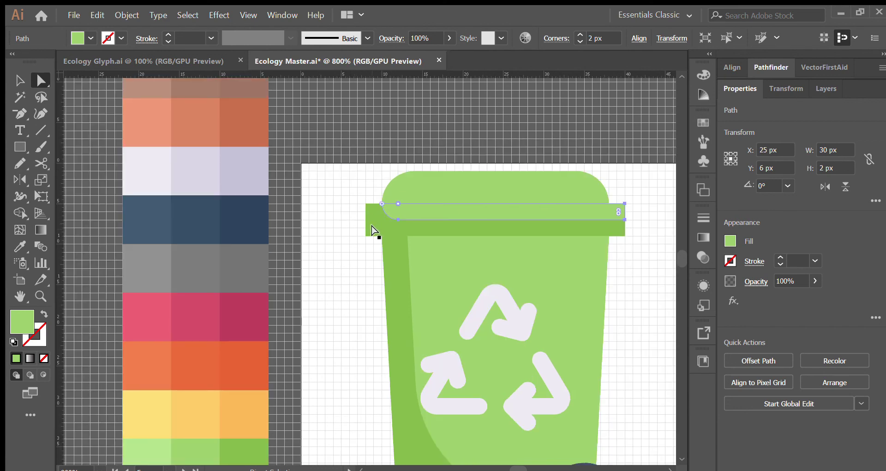
pyautogui.press('v')
pyautogui.click(489, 124)
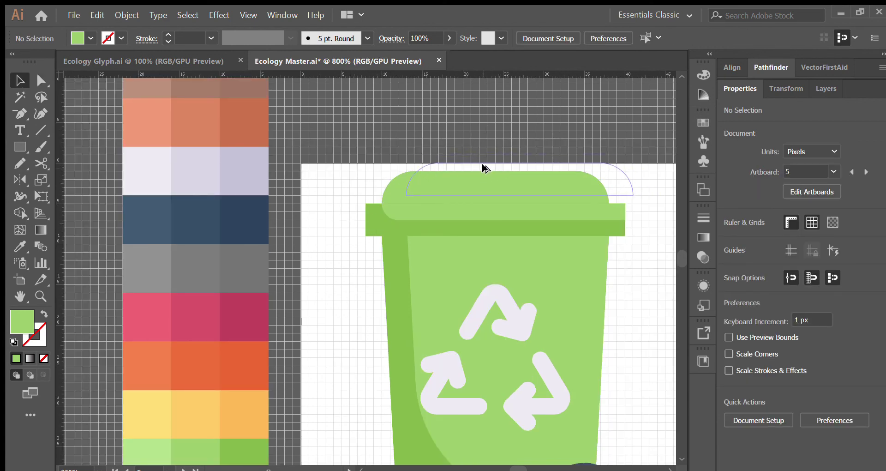
# Step: Duplicate the lid 3 px right and 1 px up, and remove the copy's part outside the lid with Shape Builder
pyautogui.moveTo(484, 169); pyautogui.dragTo(487, 170)
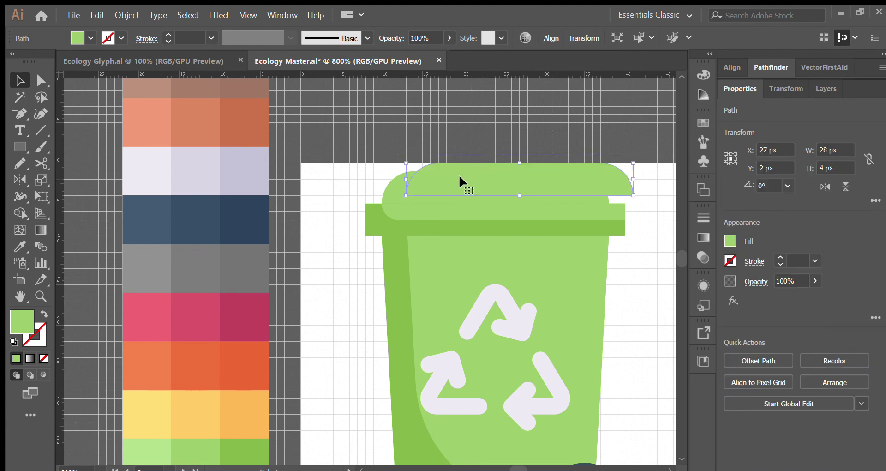
pyautogui.keyDown('shift'); pyautogui.click(386, 185); pyautogui.keyUp('shift')
pyautogui.click(20, 212)
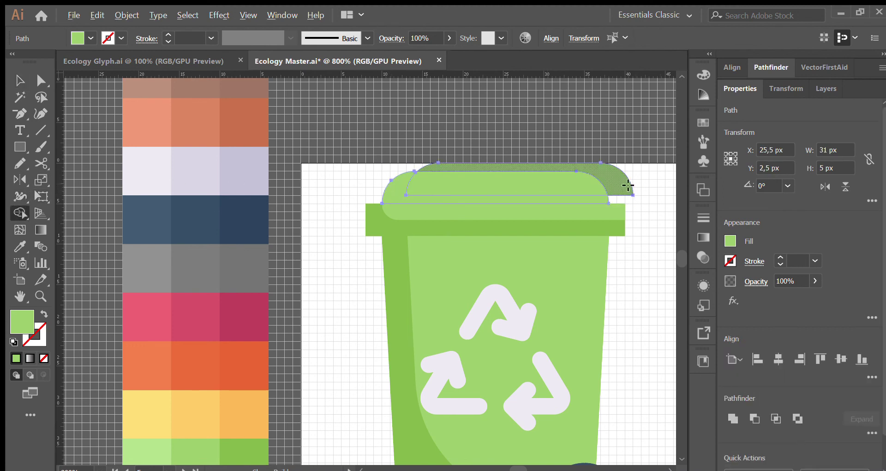
pyautogui.keyDown('alt'); pyautogui.click(626, 184); pyautogui.keyUp('alt')
pyautogui.press('v')
pyautogui.click(636, 160)
# Step: Fill the highlight shape on the lid with the lightest green from the palette
pyautogui.click(508, 177)
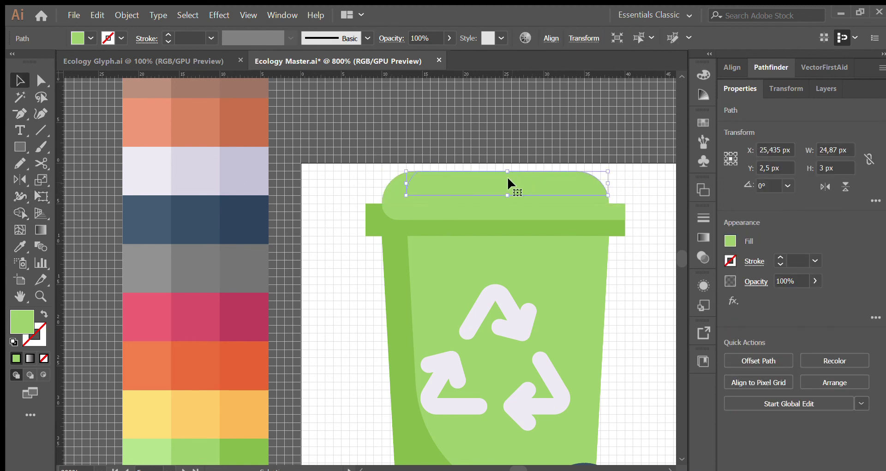
pyautogui.scroll(-1, 508, 178)
pyautogui.press('i')
pyautogui.click(242, 398)
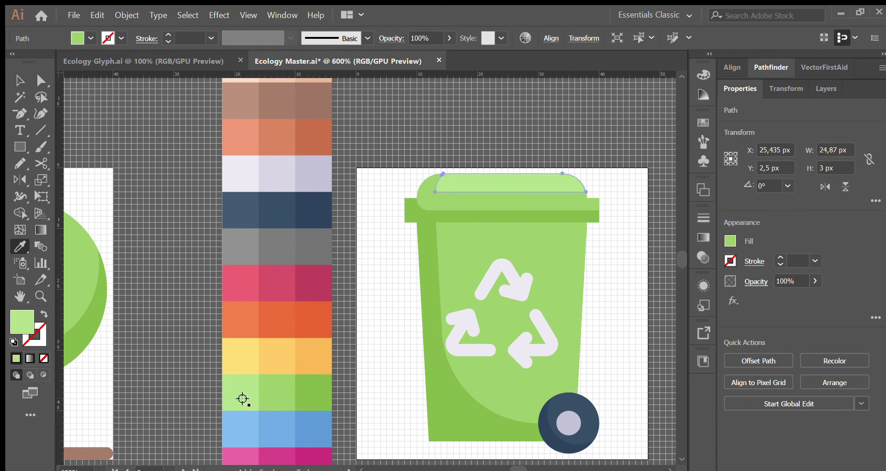
# Step: Round the left end of the lid's highlight shape
pyautogui.hotkey('ctrl', '+')
pyautogui.hotkey('ctrl', '+')
pyautogui.press('a')
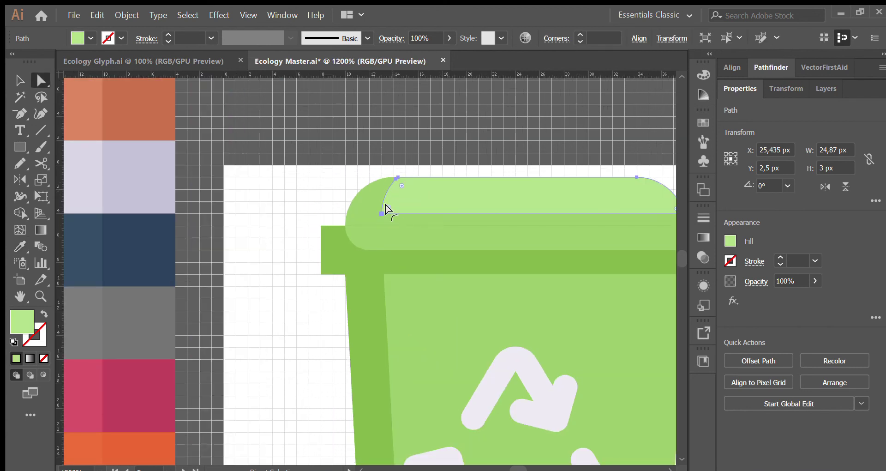
pyautogui.click(411, 131)
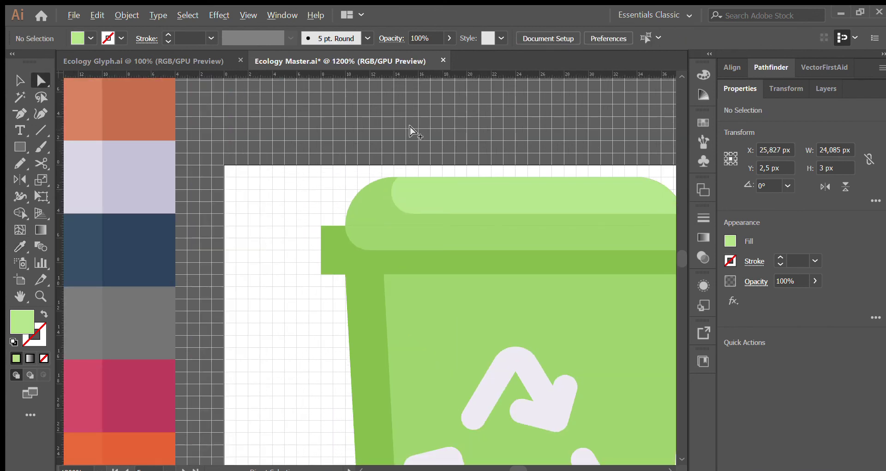
pyautogui.hotkey('ctrl', '-')
pyautogui.hotkey('ctrl', '-')
pyautogui.hotkey('ctrl', '-')
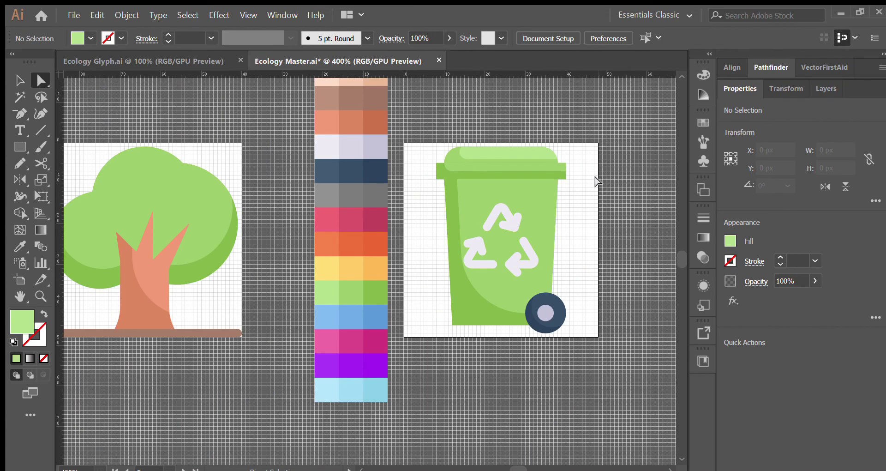
pyautogui.keyDown('alt'); pyautogui.scroll(-5, 600, 182); pyautogui.keyUp('alt')
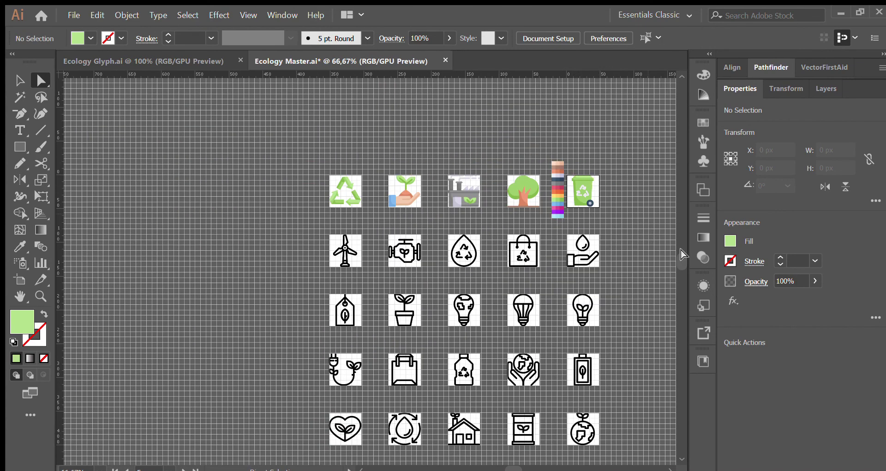